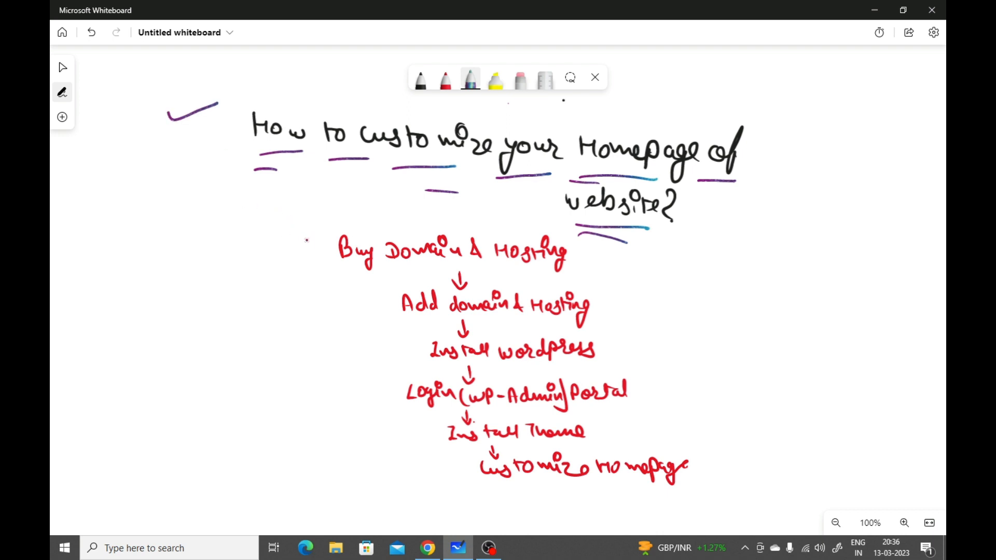
Step: Mark each of the six red workflow lines with a tick stroke and bracket the first three
drag(292, 247, 332, 246)
drag(322, 302, 369, 299)
drag(376, 356, 415, 354)
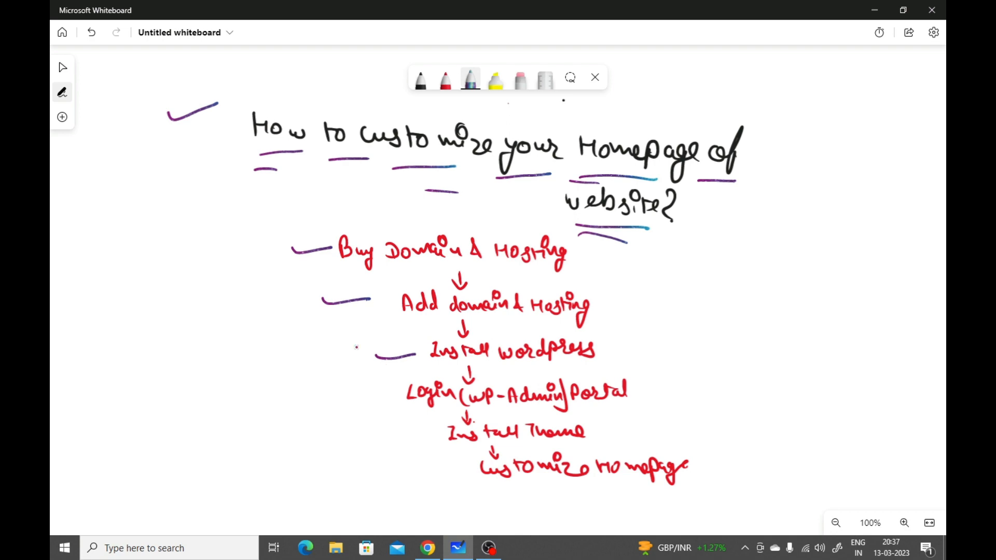
mouse_move(272, 235)
mouse_down()
mouse_move(255, 266)
mouse_move(248, 349)
mouse_move(310, 374)
mouse_up()
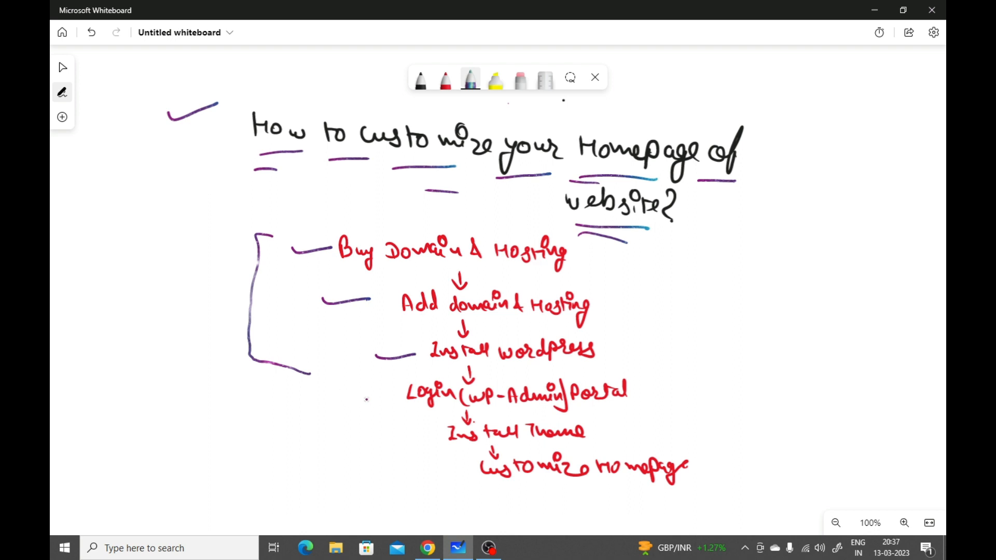
drag(357, 395, 409, 394)
drag(391, 439, 439, 433)
drag(402, 464, 452, 472)
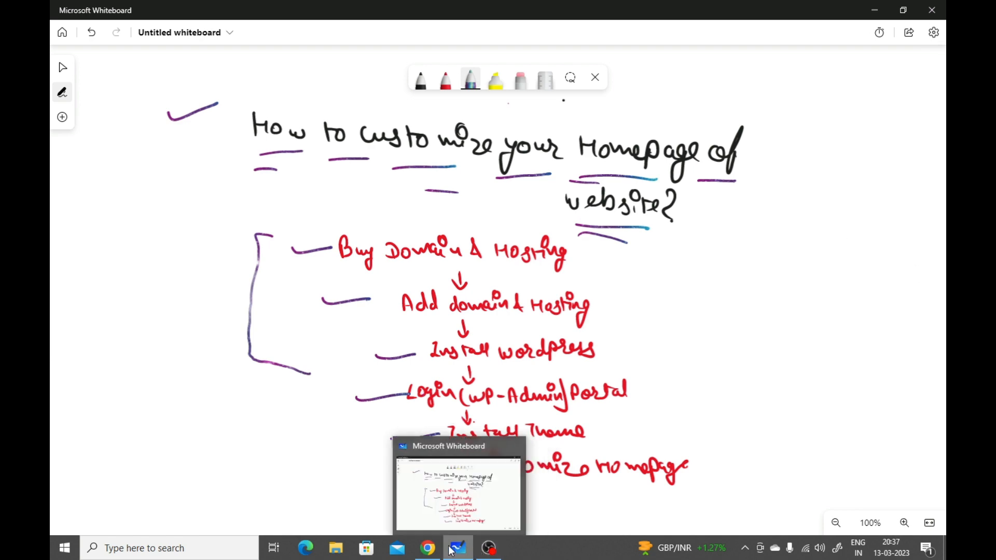
Step: Switch to the WordPress dashboard in Chrome and open the theme customizer
click(422, 549)
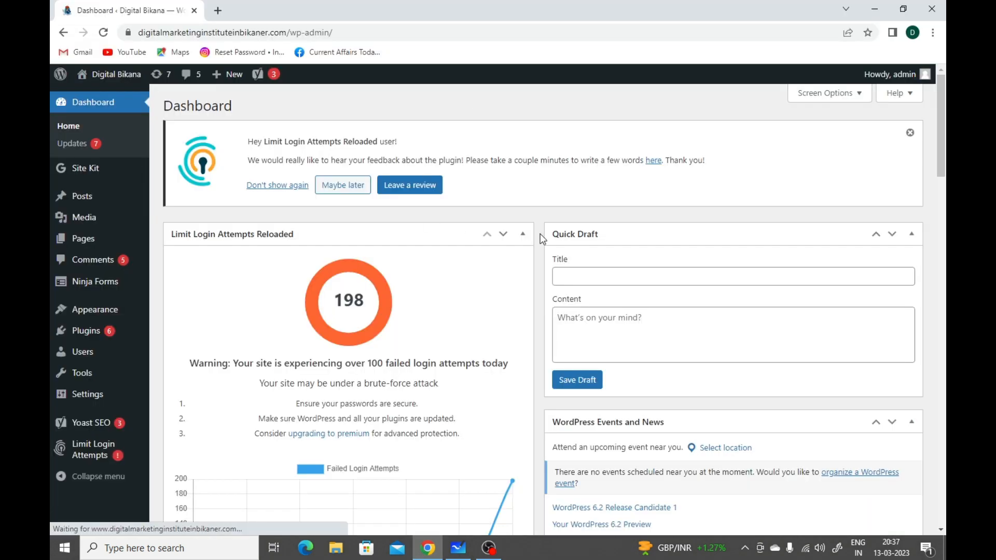
mouse_move(108, 322)
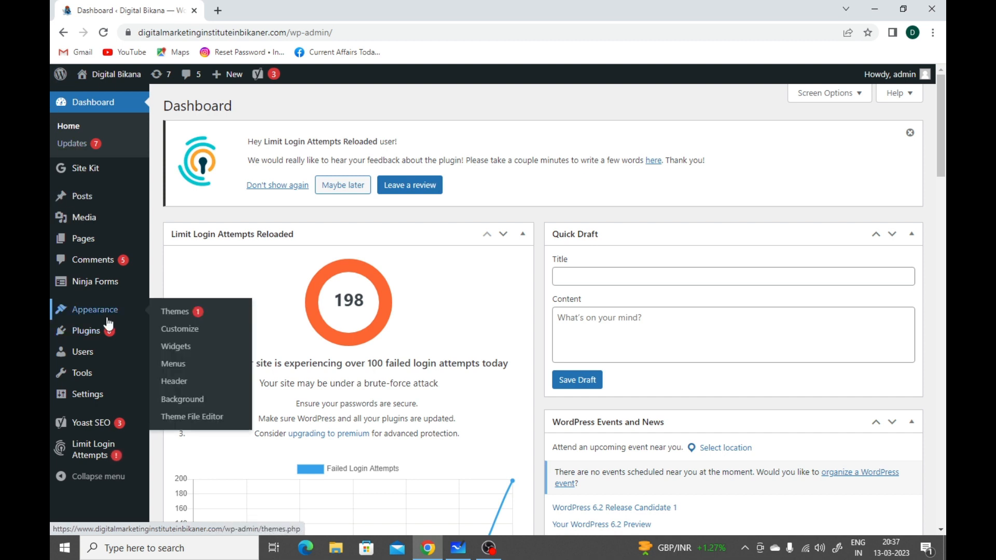
click(175, 333)
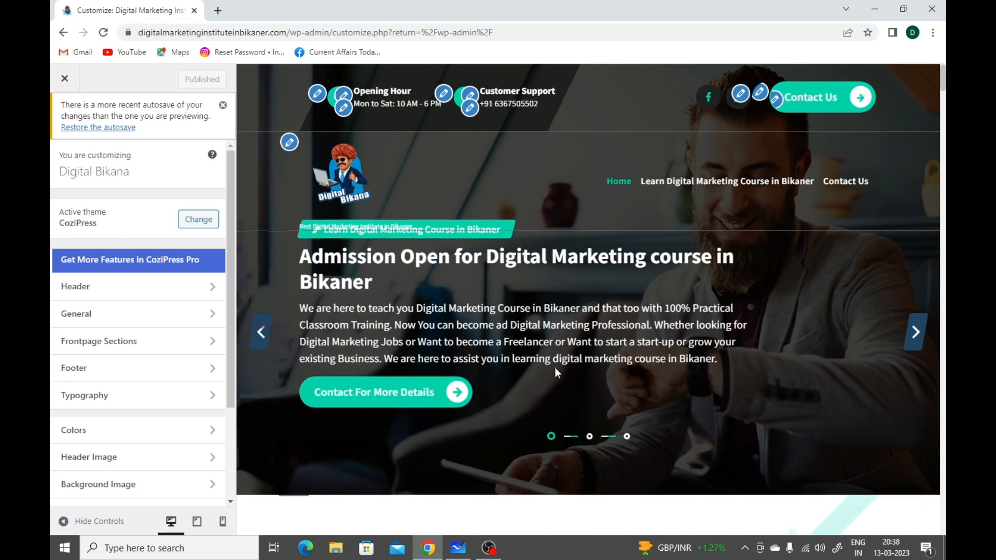
Step: Examine the homepage preview, including the Admission Open banner heading and the Our Course Content section
scroll(556, 372, down, 5)
scroll(555, 373, up, 2)
scroll(556, 371, up, 3)
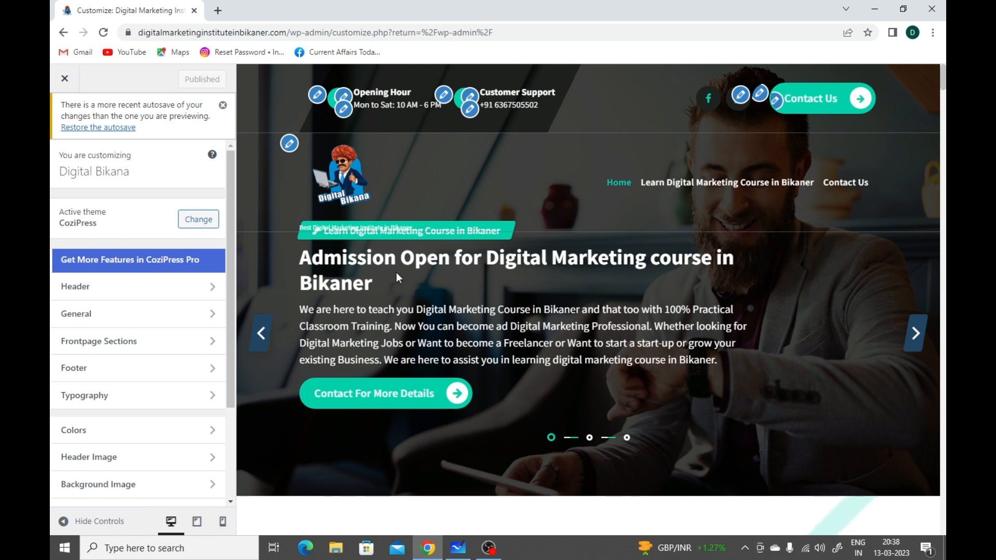
drag(389, 285, 307, 260)
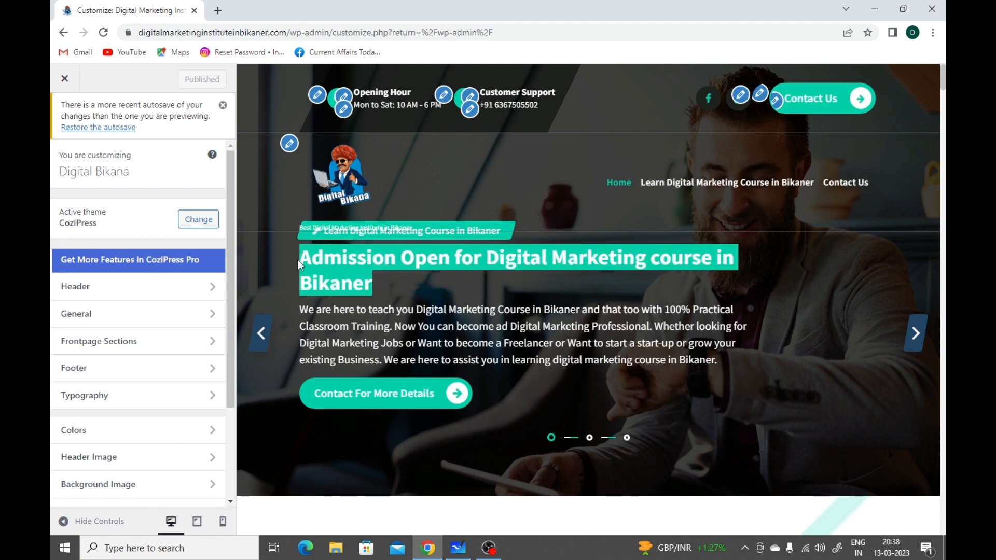
click(351, 280)
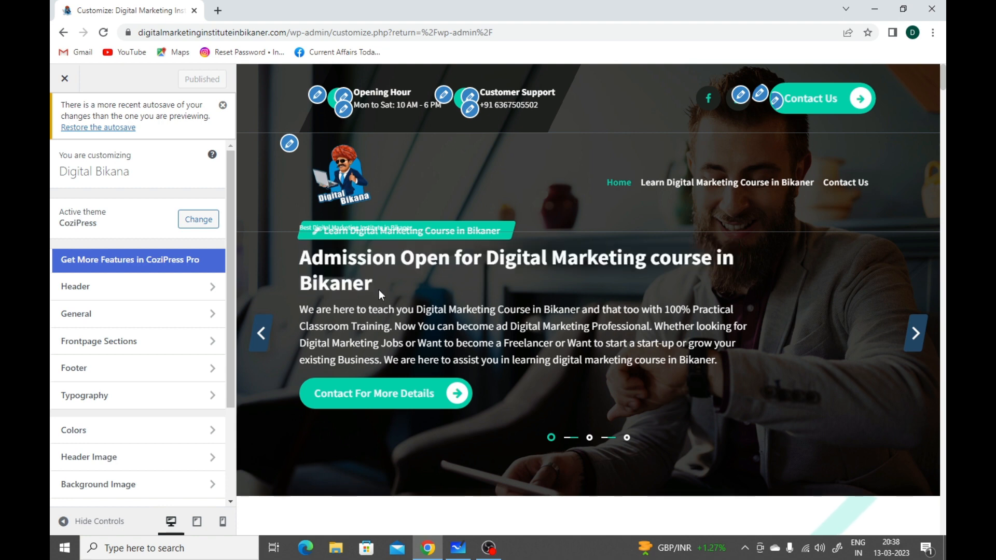
drag(372, 290, 312, 265)
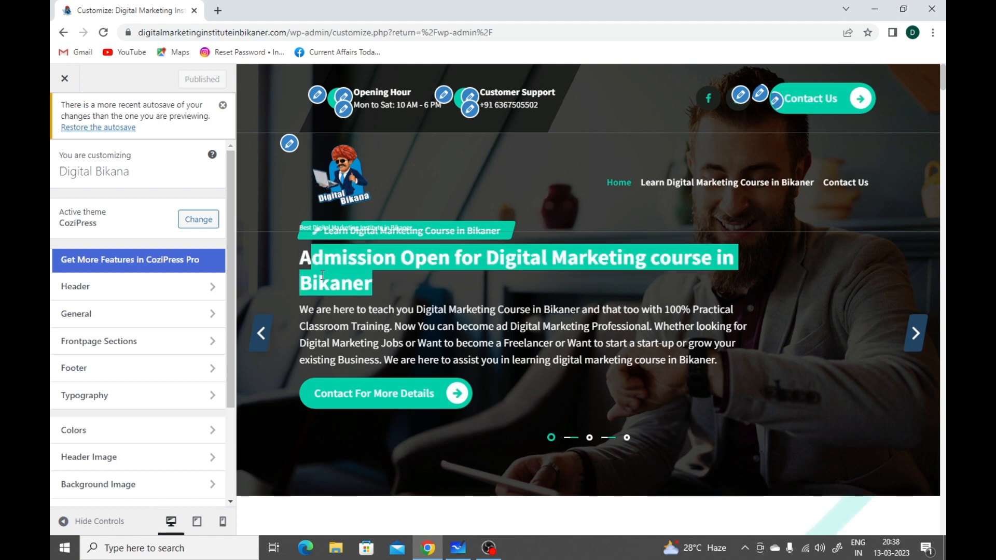
click(322, 275)
scroll(330, 284, down, 10)
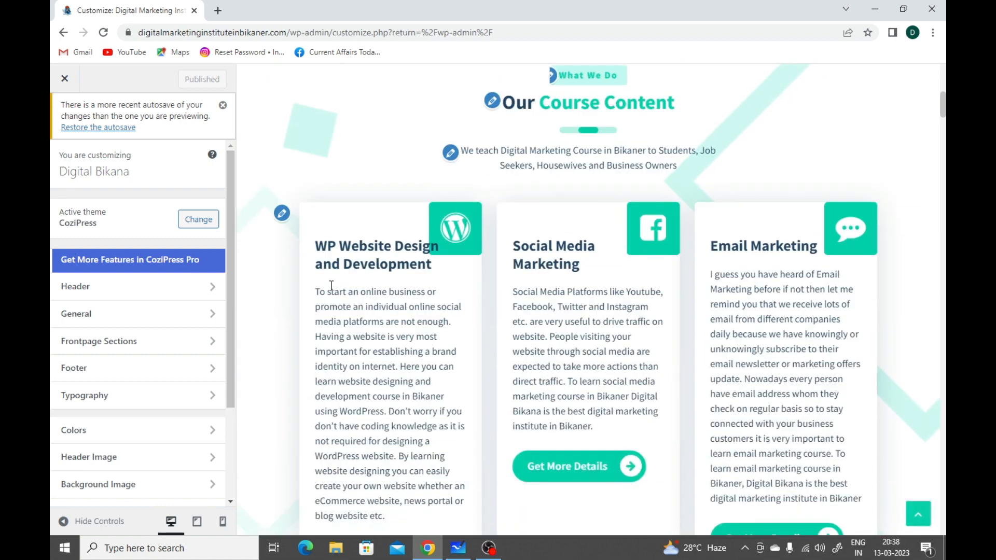
scroll(331, 288, down, 5)
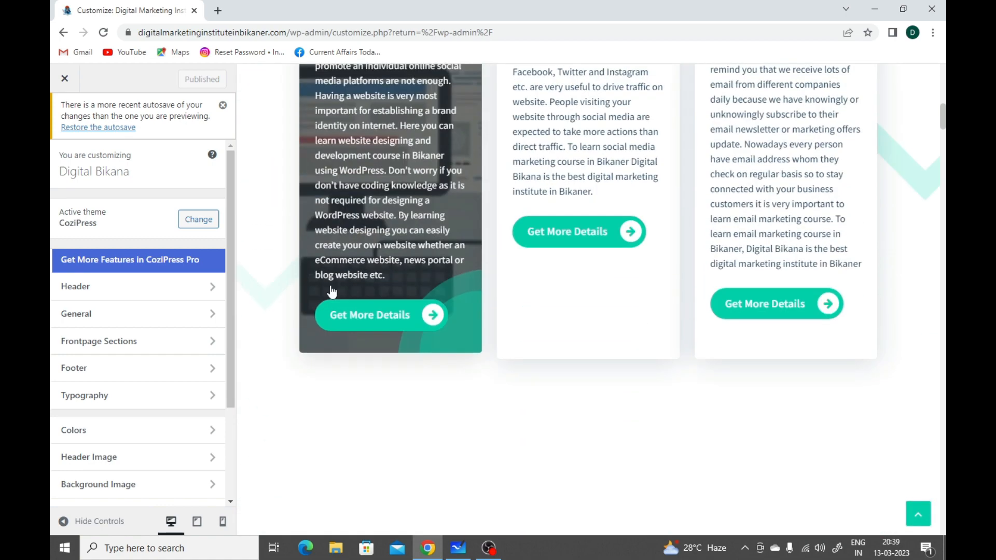
scroll(332, 290, down, 3)
scroll(332, 291, up, 7)
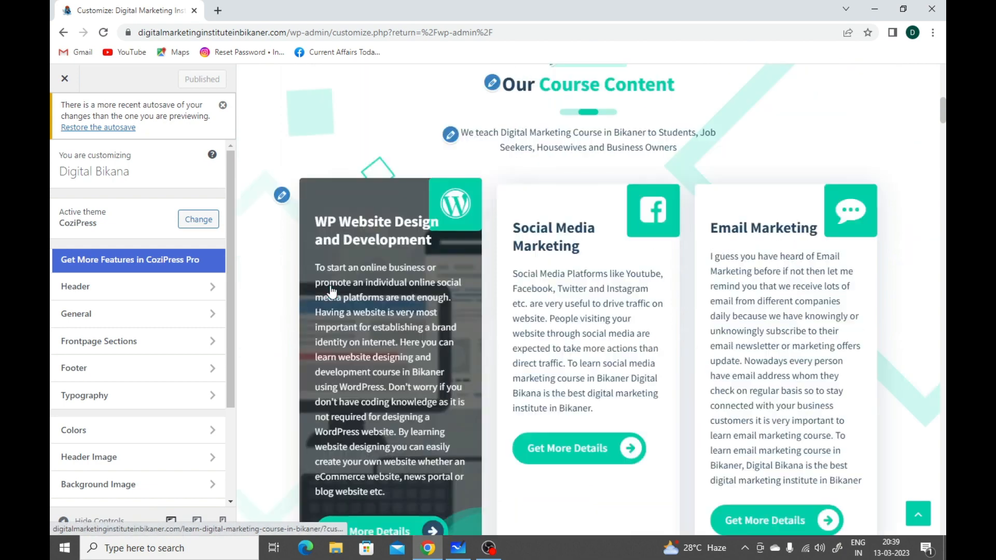
scroll(332, 291, up, 8)
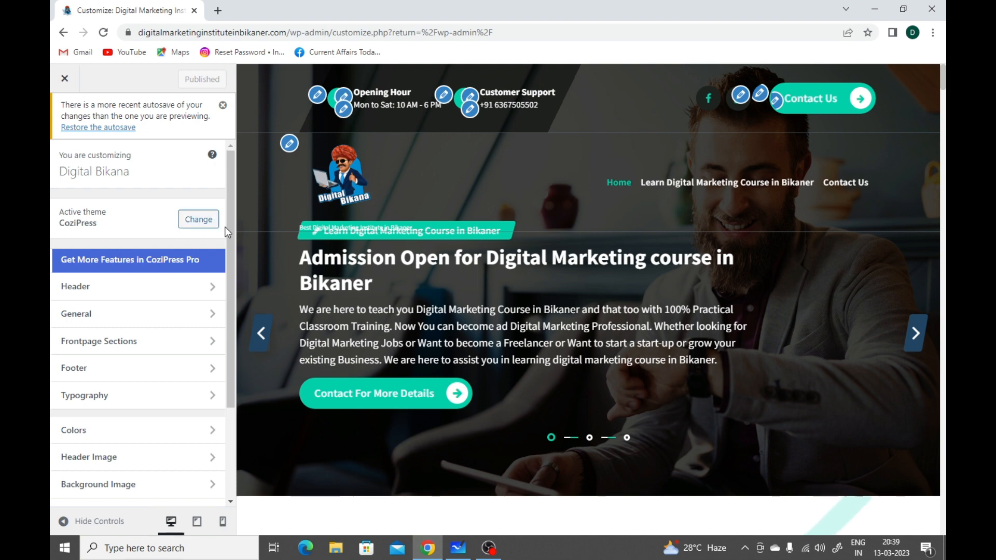
Step: Switch to Microsoft Whiteboard and sketch a boxed page layout with Header, Body and a labelled lower section beside the title
click(458, 548)
mouse_move(104, 180)
mouse_down()
mouse_move(101, 298)
mouse_move(223, 293)
mouse_move(213, 189)
mouse_move(177, 168)
mouse_move(103, 180)
mouse_move(132, 196)
mouse_move(196, 183)
mouse_up()
drag(108, 204, 196, 184)
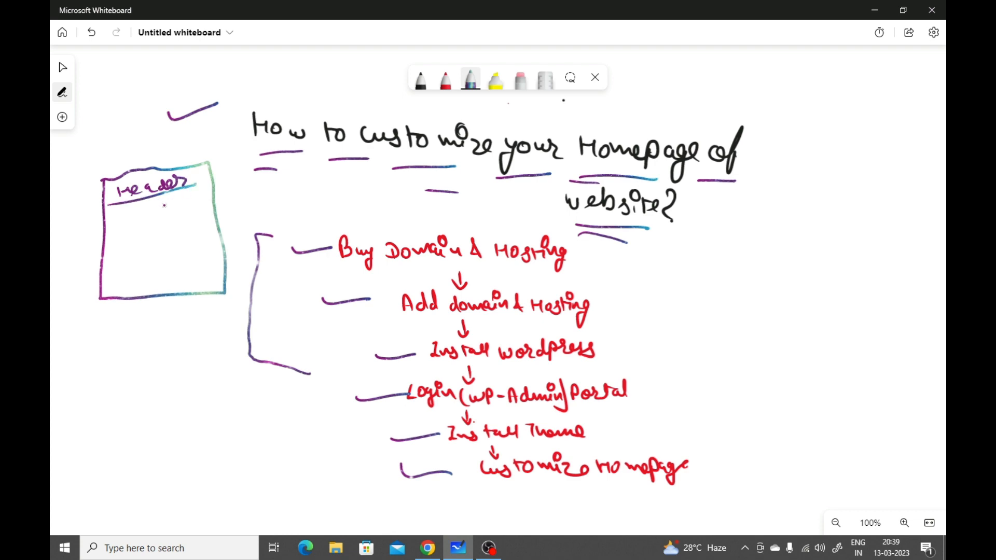
mouse_move(132, 218)
mouse_down()
mouse_move(136, 236)
mouse_move(173, 214)
mouse_move(190, 219)
mouse_move(186, 239)
mouse_up()
drag(103, 276, 231, 254)
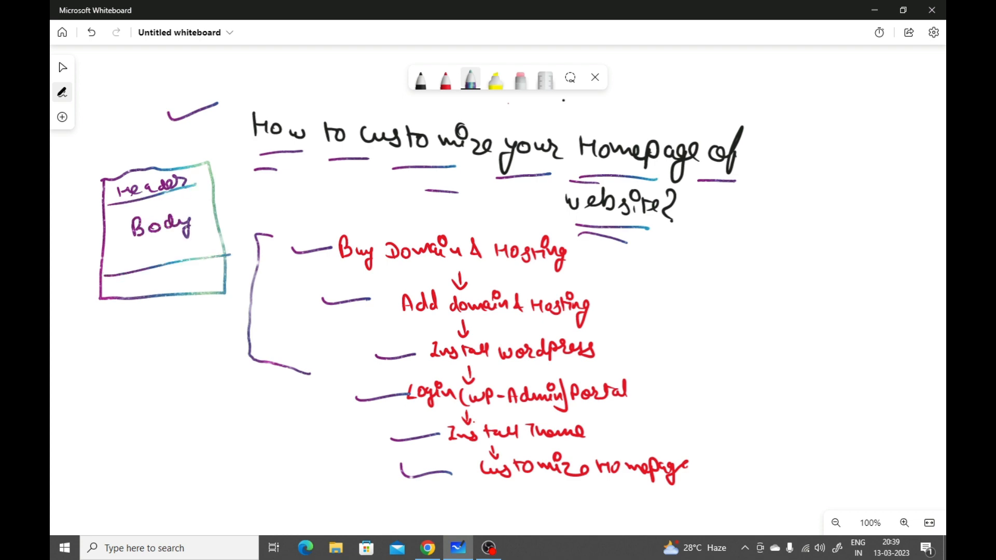
drag(132, 280, 209, 287)
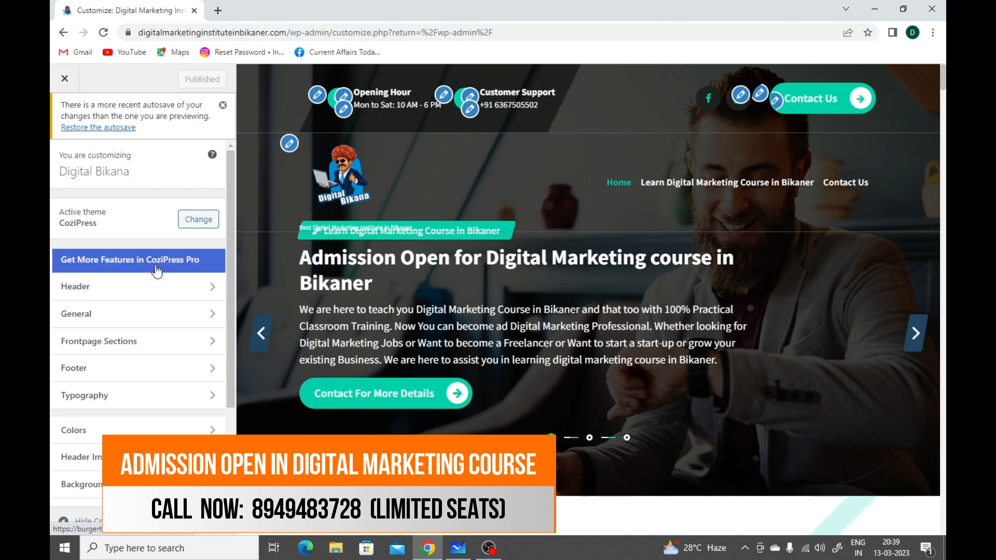
Step: Return to the theme customizer in Chrome and open the header's Site Identity settings
scroll(154, 289, down, 1)
scroll(154, 289, down, 1)
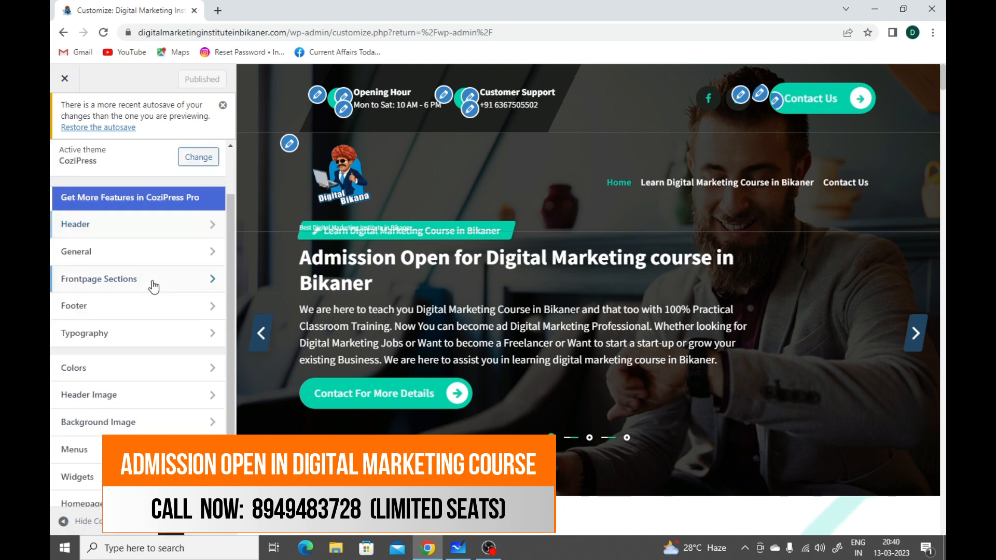
click(124, 236)
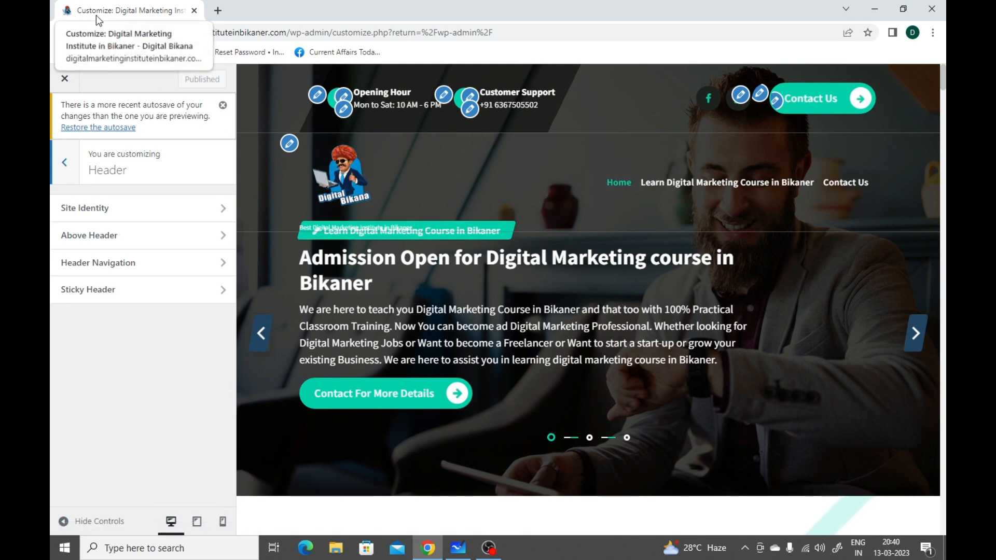
click(128, 215)
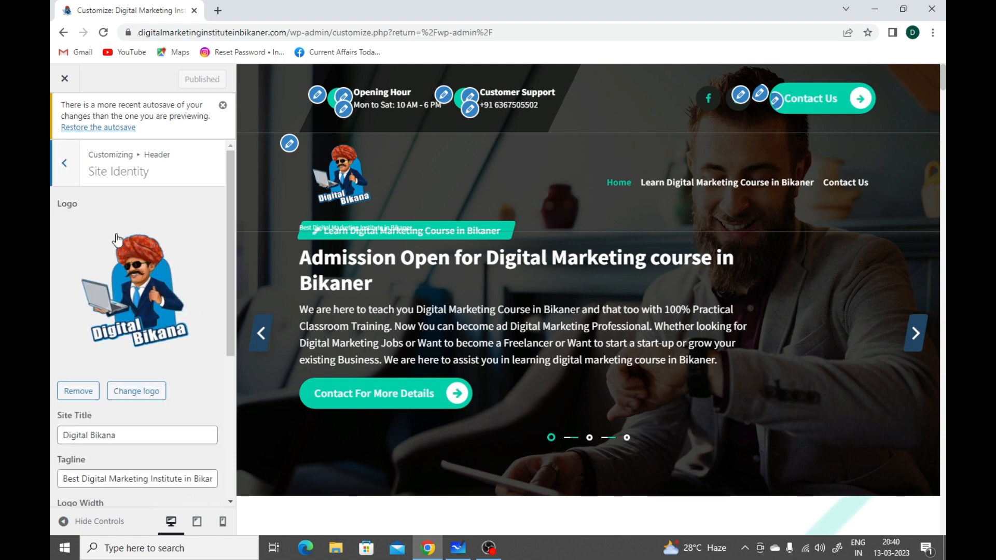
scroll(116, 240, down, 1)
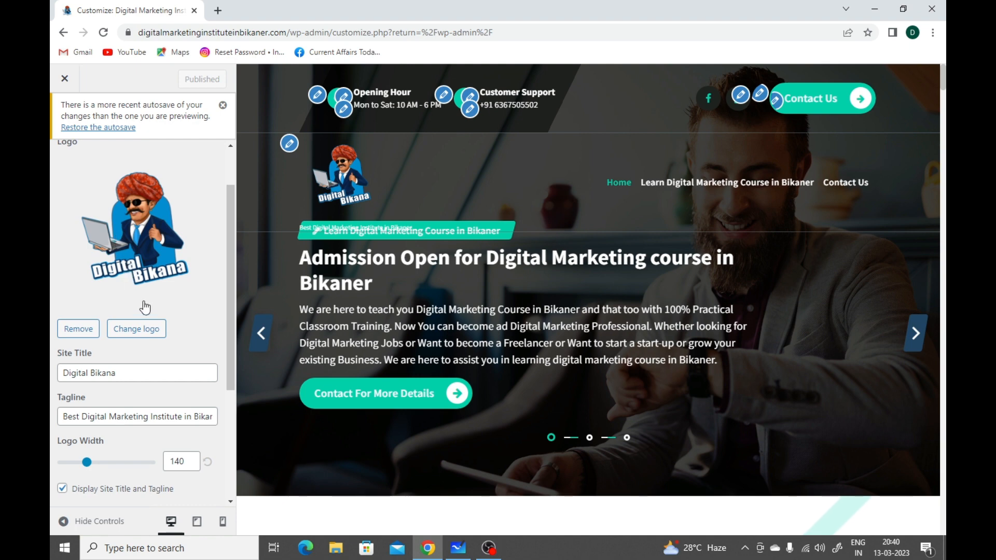
click(149, 330)
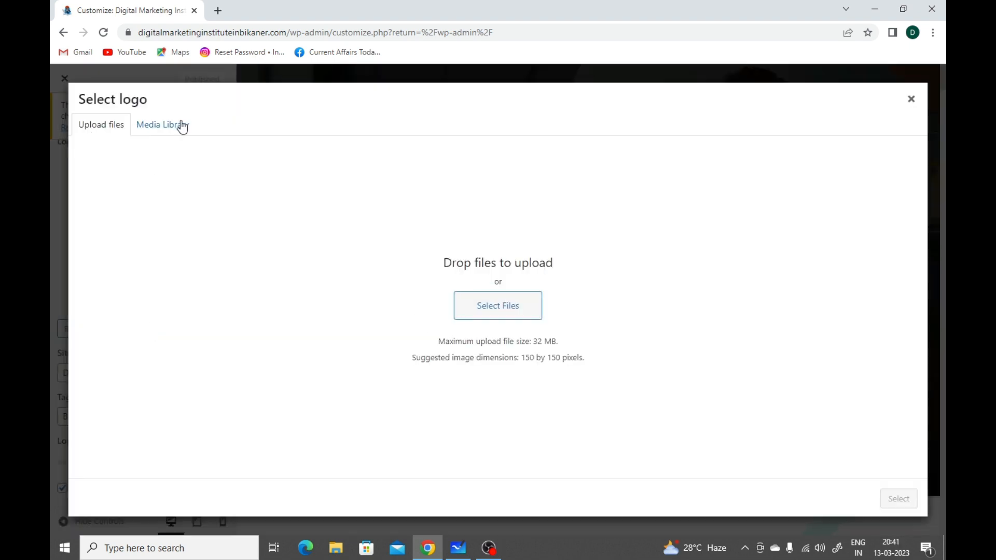
click(498, 317)
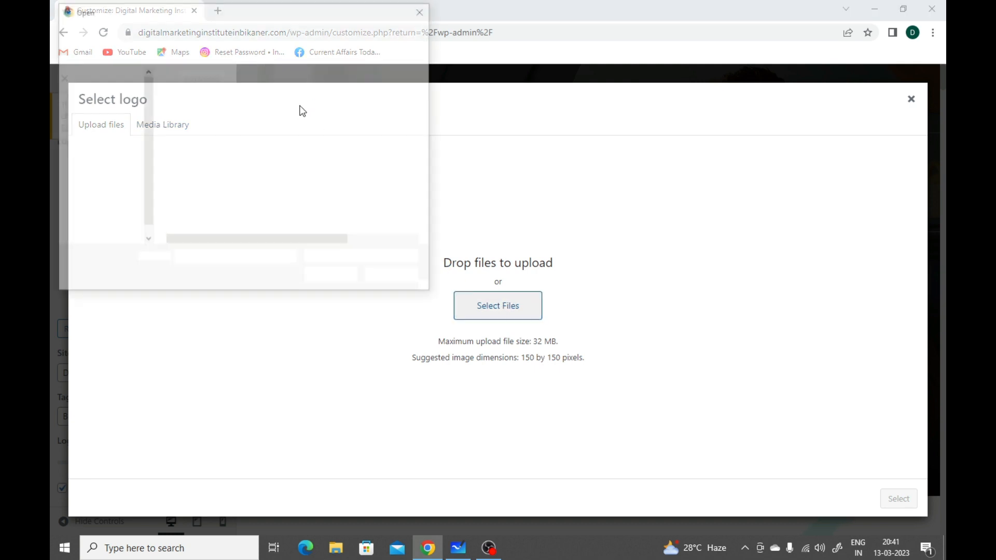
click(420, 12)
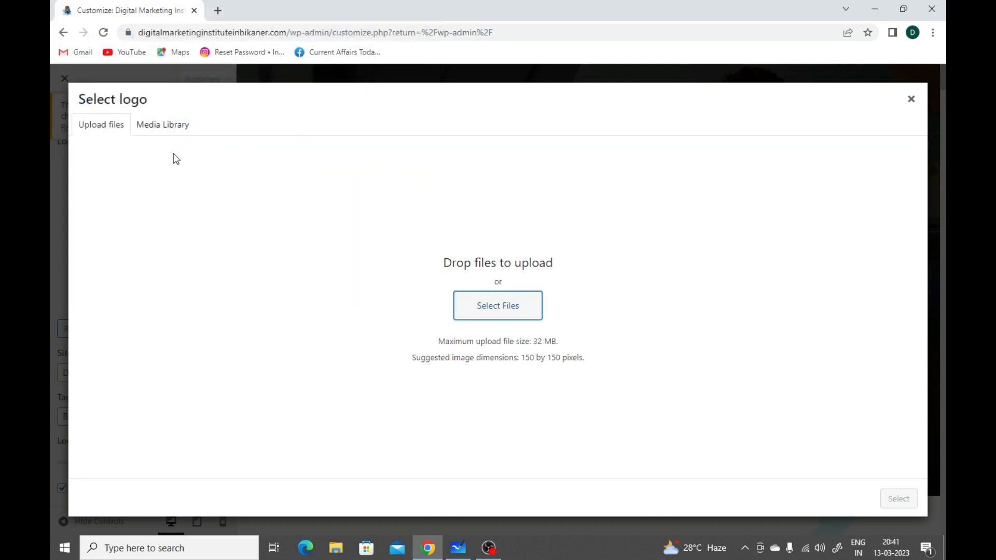
click(153, 136)
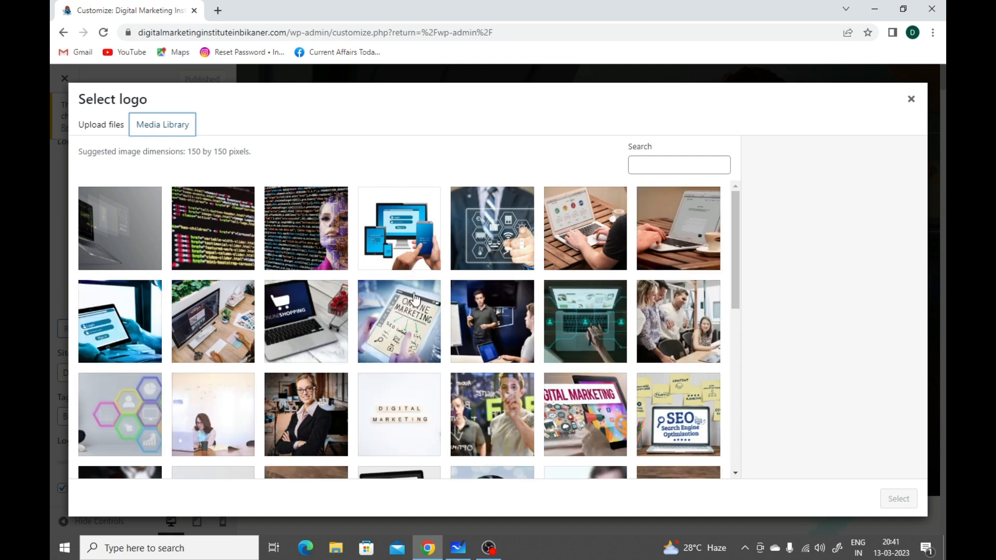
click(227, 257)
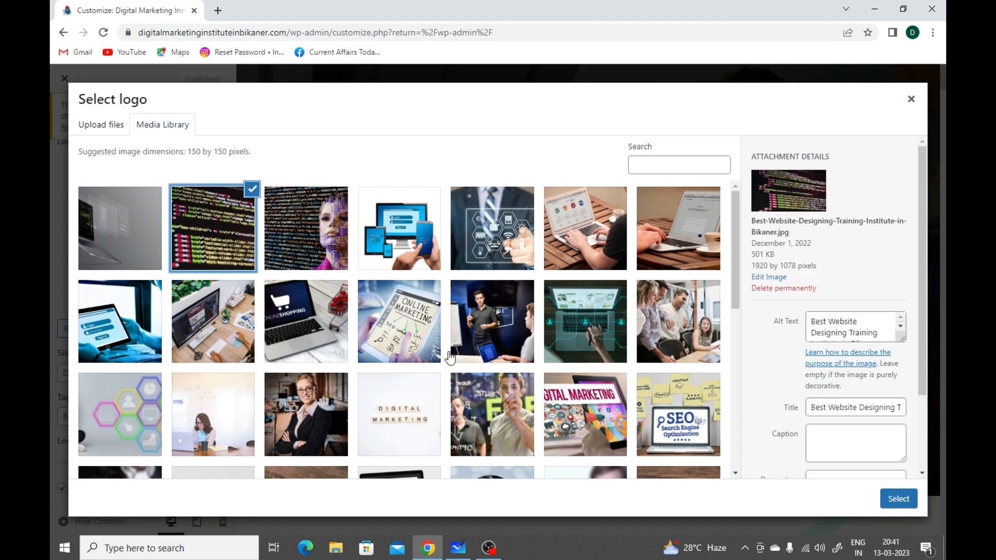
click(912, 101)
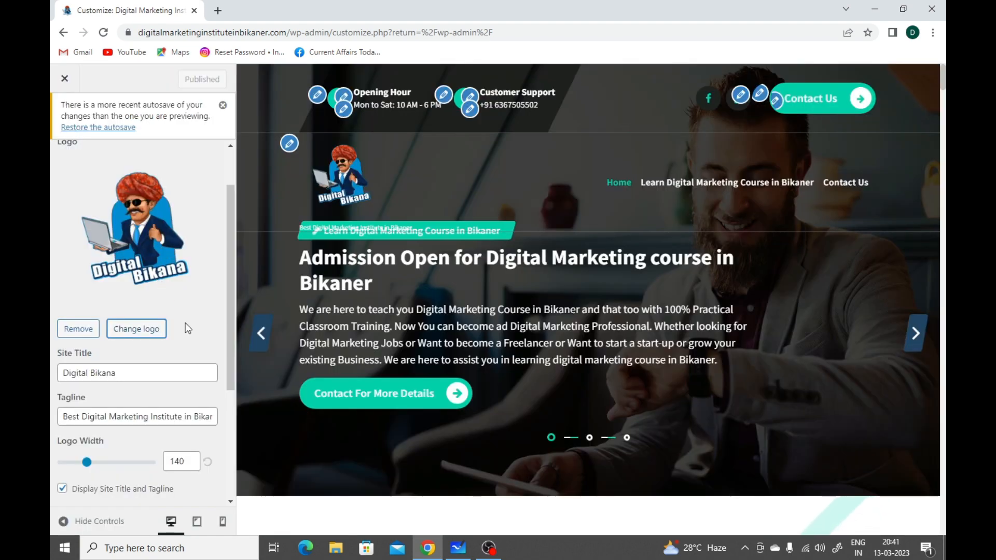
Step: Review the site title, tagline, logo width and site icon options, and return to the Header settings
scroll(186, 324, down, 1)
click(164, 314)
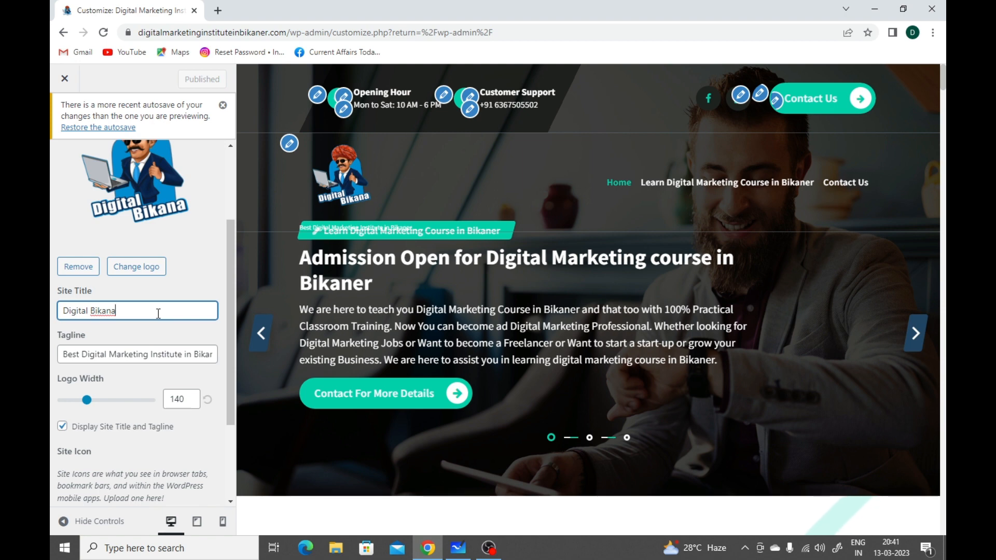
click(166, 354)
scroll(169, 355, down, 2)
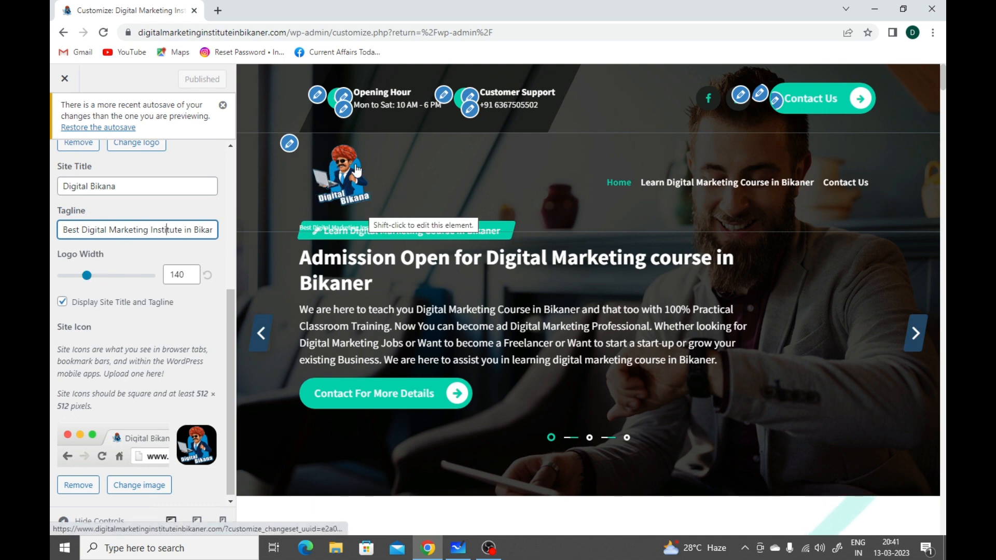
scroll(106, 329, down, 1)
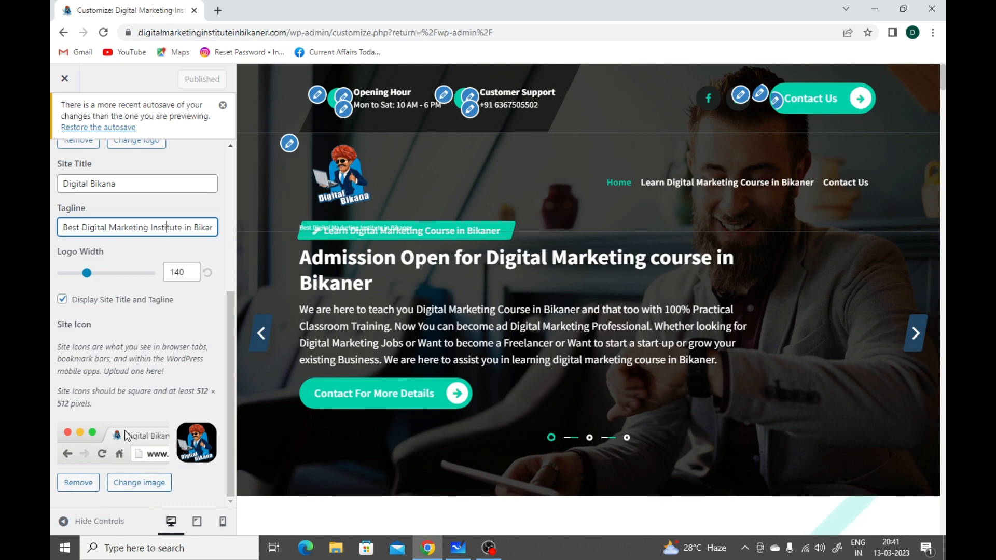
scroll(124, 342, up, 5)
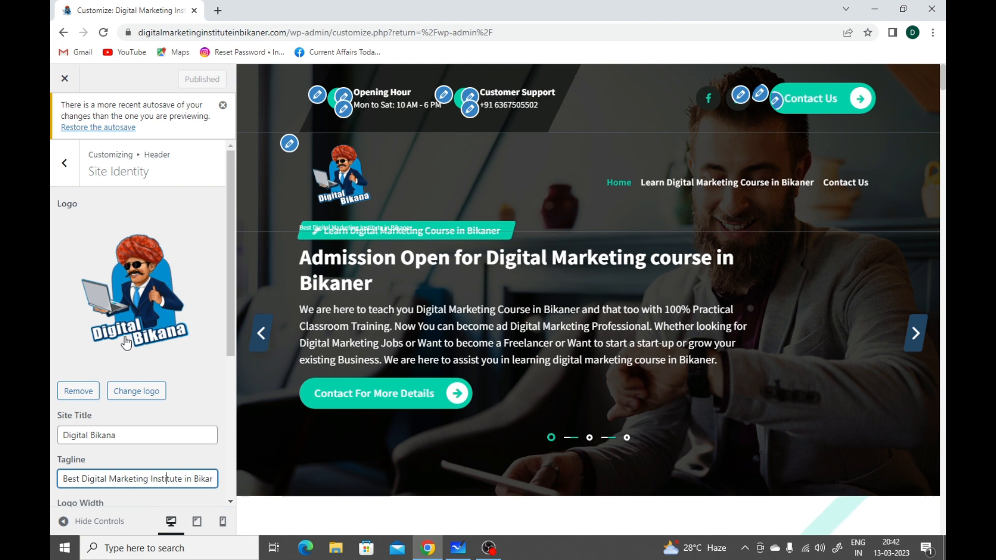
click(63, 167)
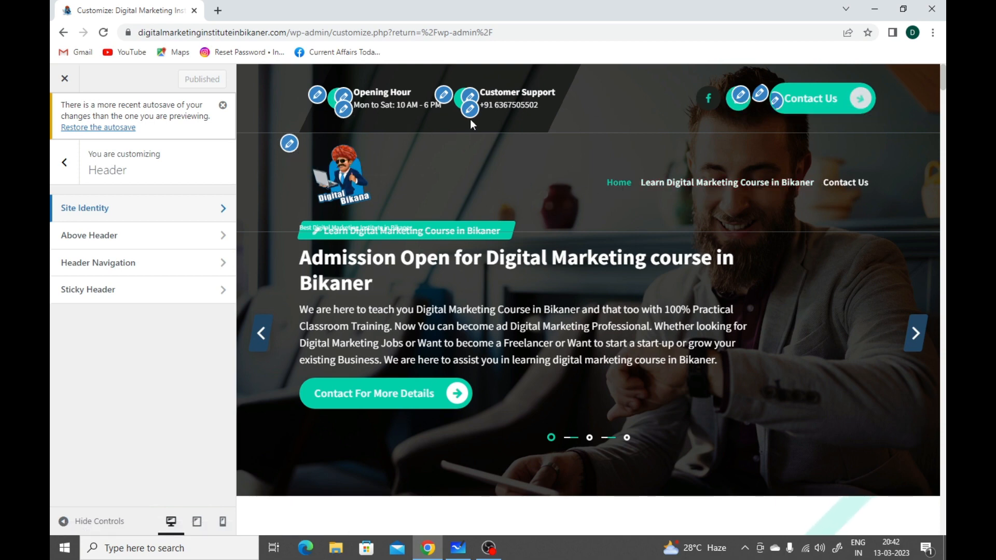
Step: Try hiding the Opening Hour block in the Above Header settings and show it again
click(107, 247)
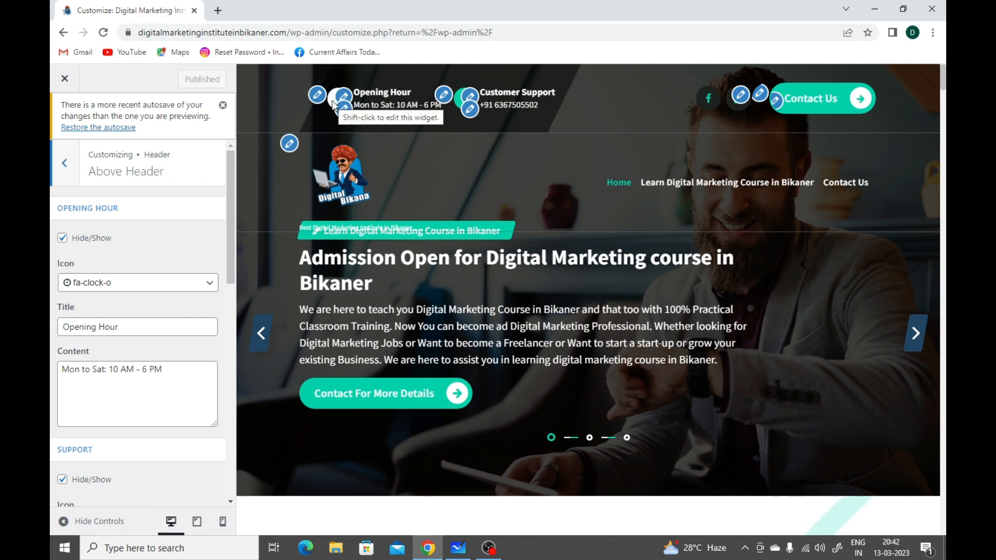
click(63, 237)
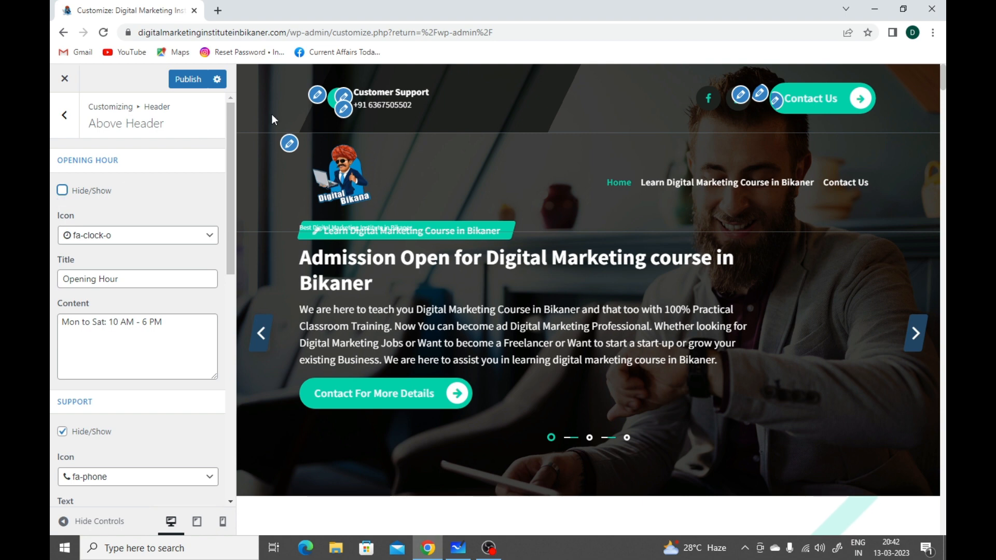
click(62, 191)
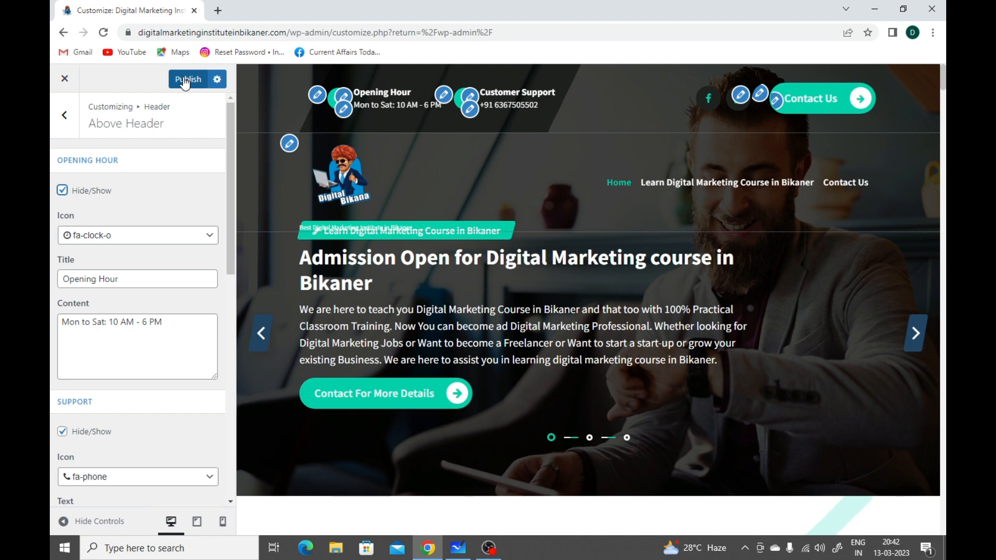
Step: Browse the available icons for the Opening Hour block and leave its icon as it is
click(160, 242)
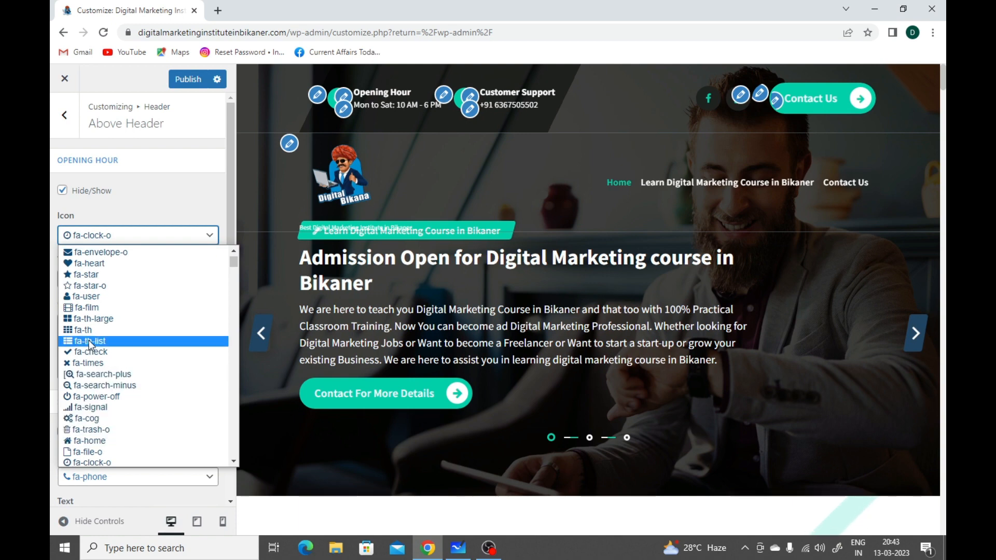
scroll(91, 344, up, 1)
scroll(91, 345, down, 12)
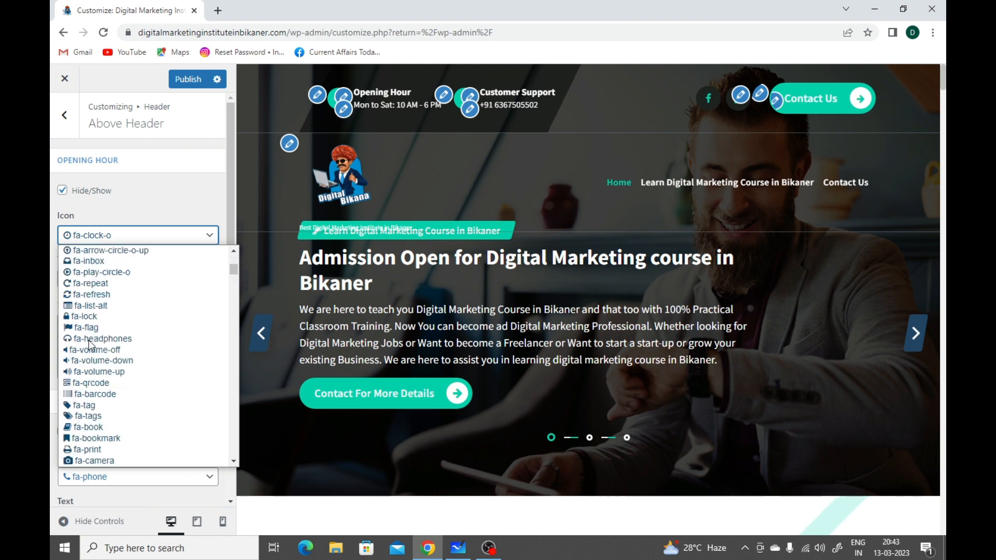
scroll(91, 345, down, 5)
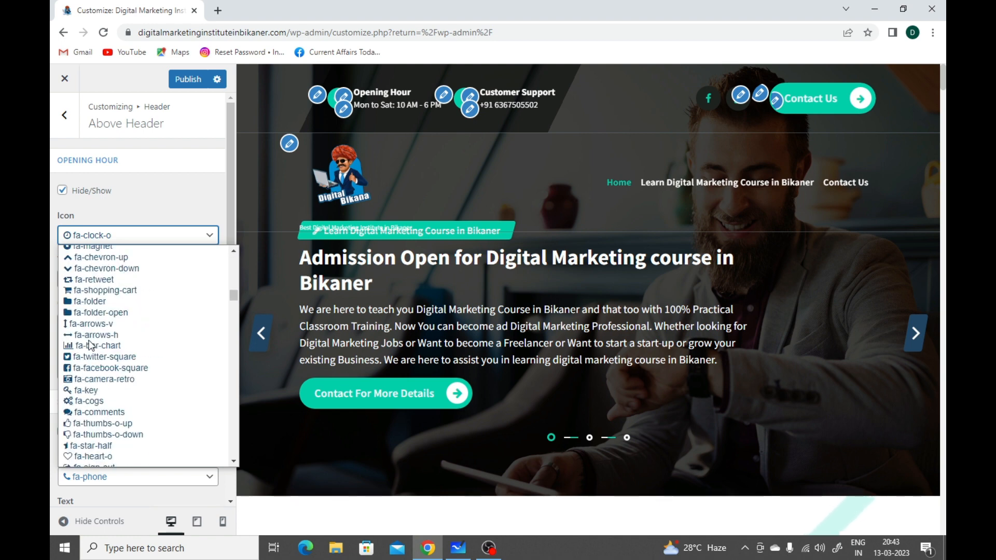
scroll(91, 345, down, 20)
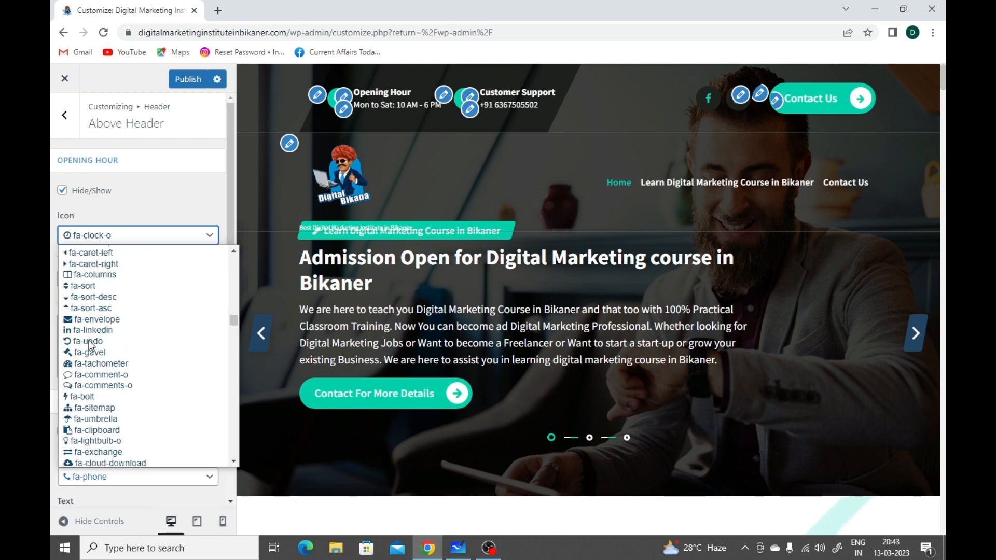
scroll(91, 344, down, 20)
scroll(91, 345, down, 20)
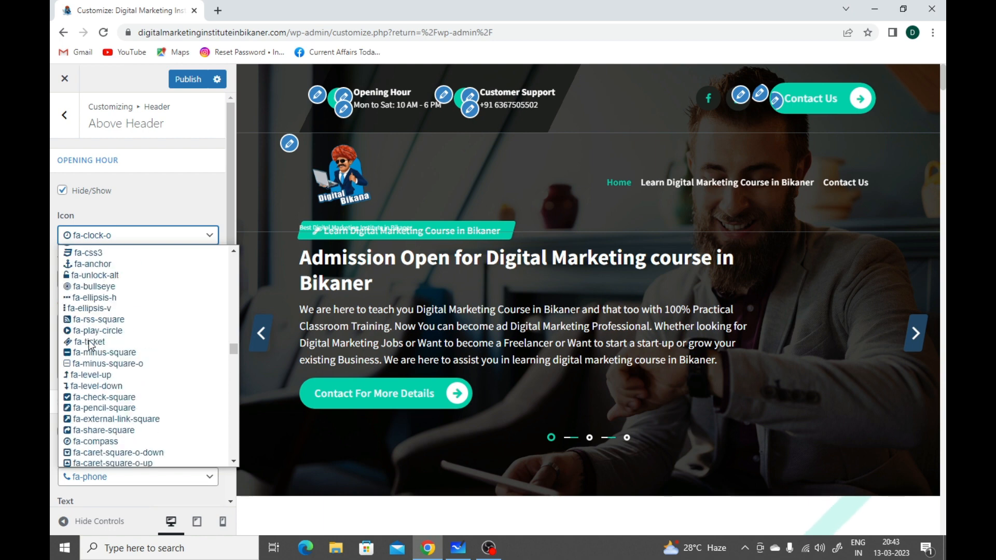
scroll(90, 345, down, 20)
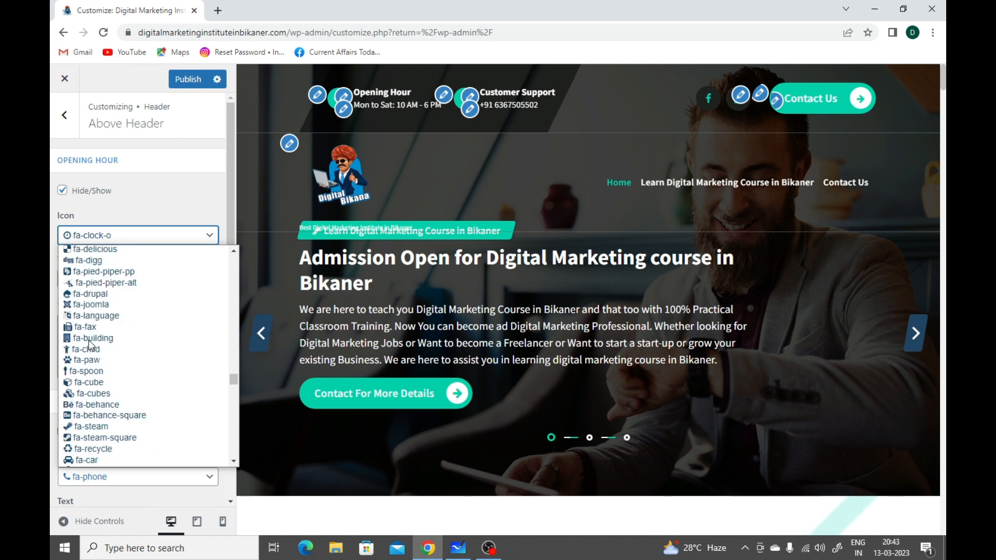
scroll(91, 345, down, 20)
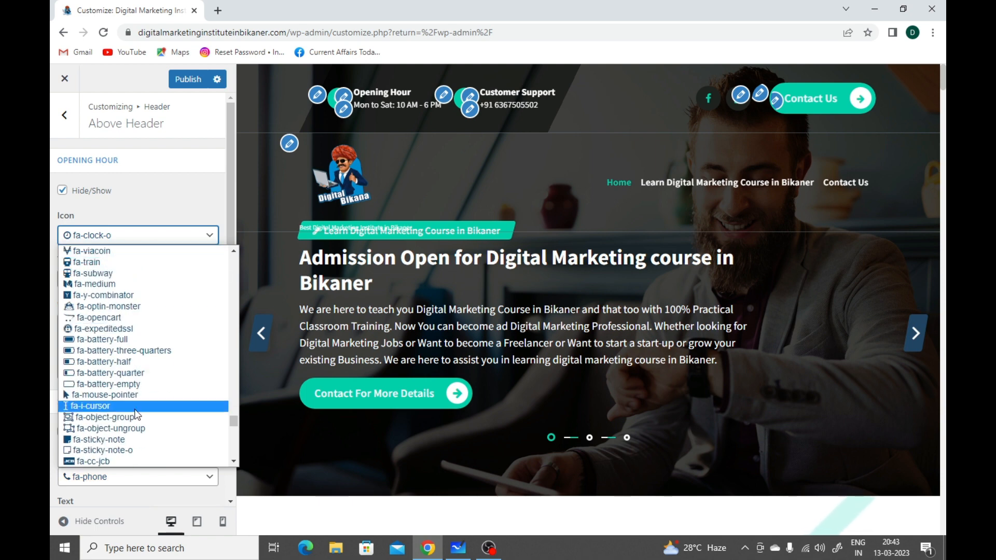
click(177, 216)
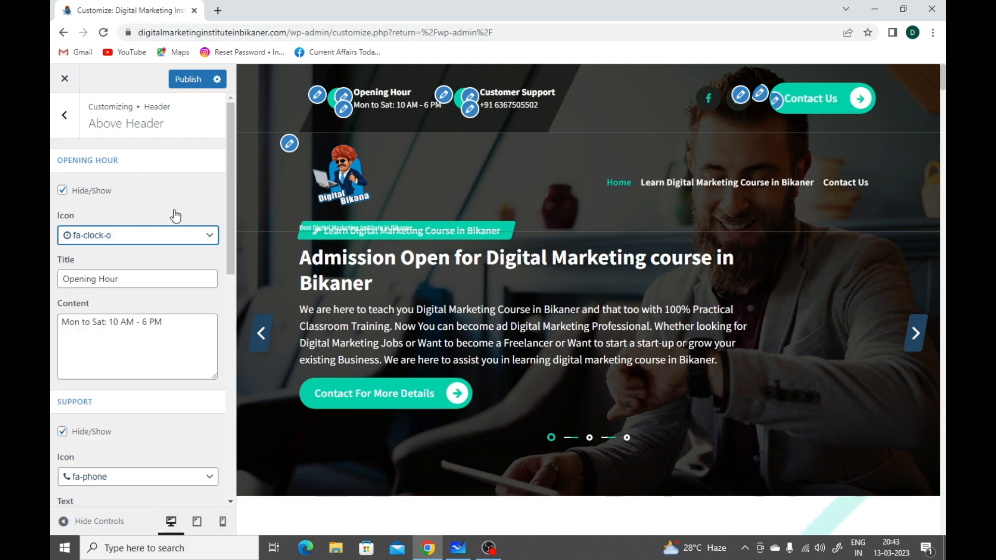
Step: Review the title and content fields of the Opening Hour block
click(139, 284)
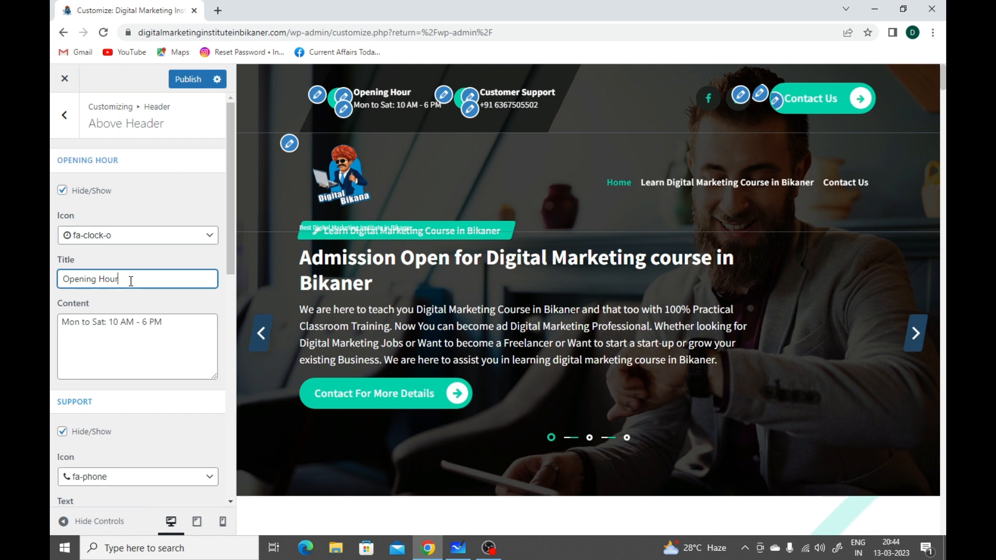
scroll(152, 319, down, 1)
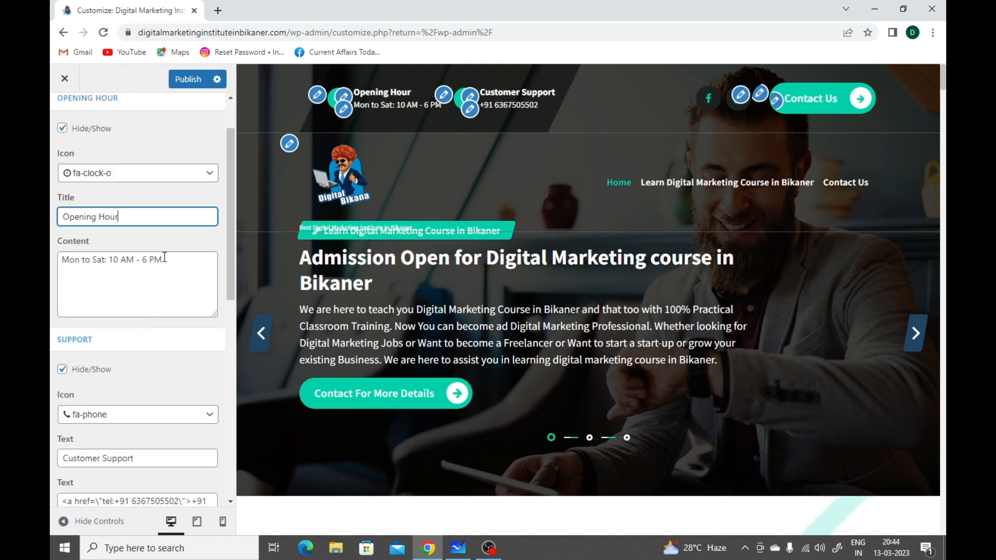
click(165, 257)
Step: Examine the Support block's settings, including the phone number in the link target and in the displayed text
scroll(174, 292, down, 2)
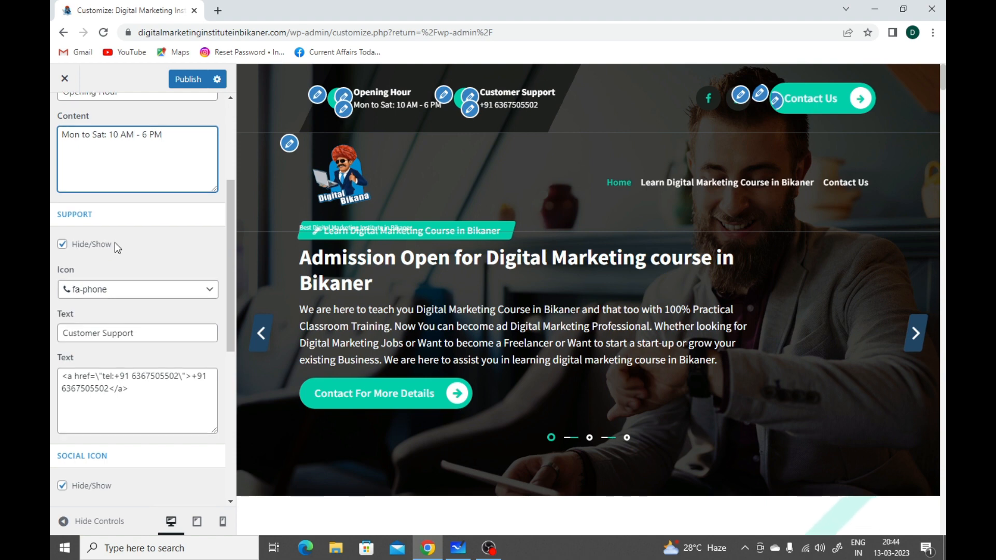
scroll(114, 242, down, 1)
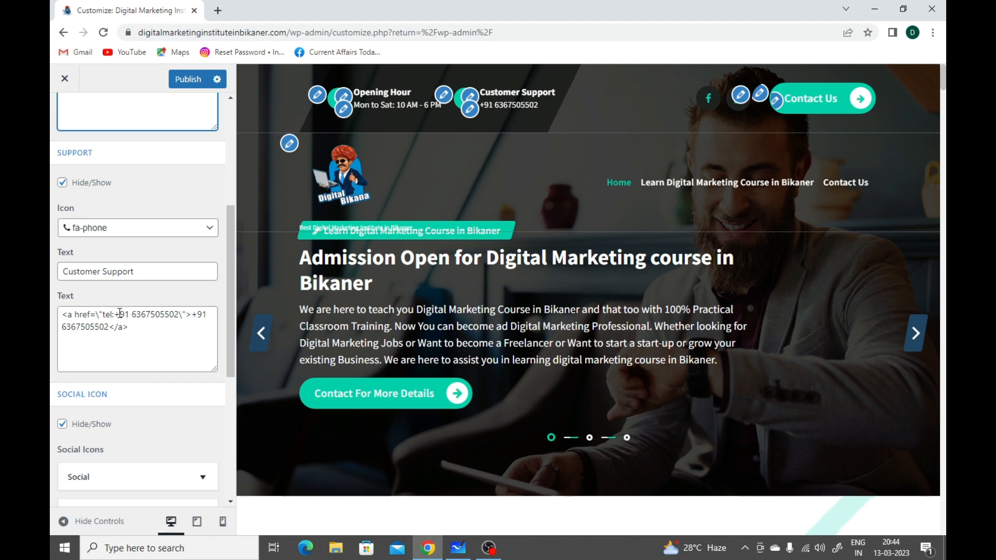
drag(61, 314, 128, 327)
click(143, 329)
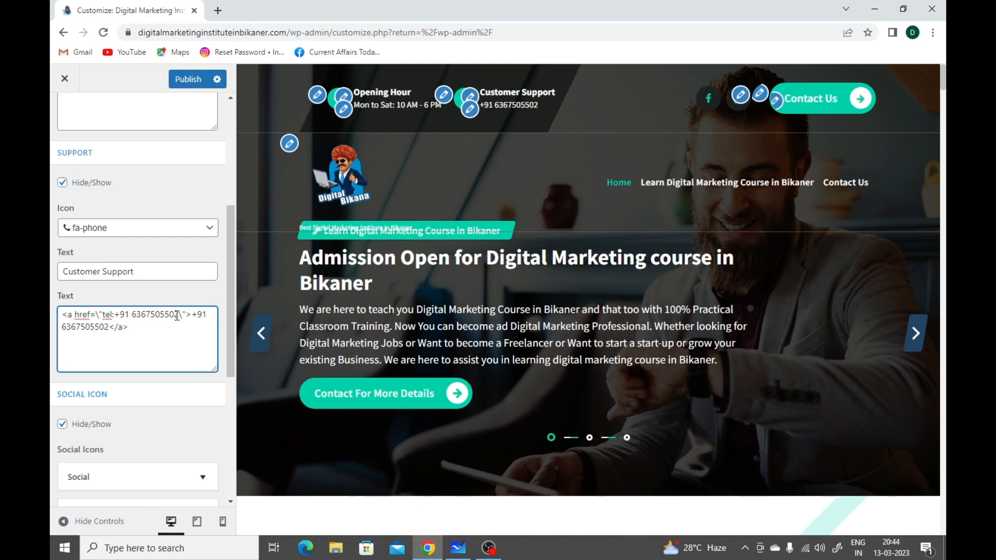
drag(179, 317, 122, 317)
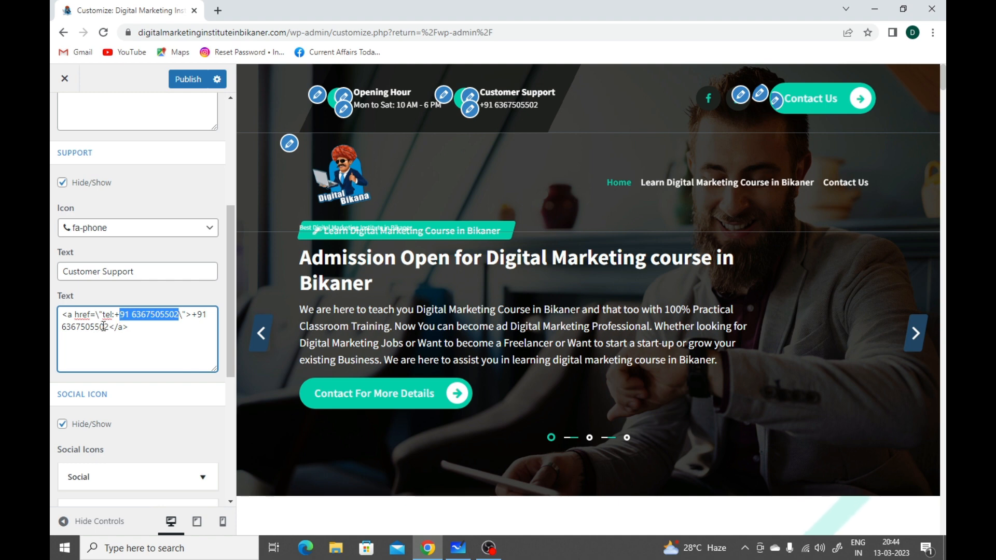
drag(109, 328, 196, 311)
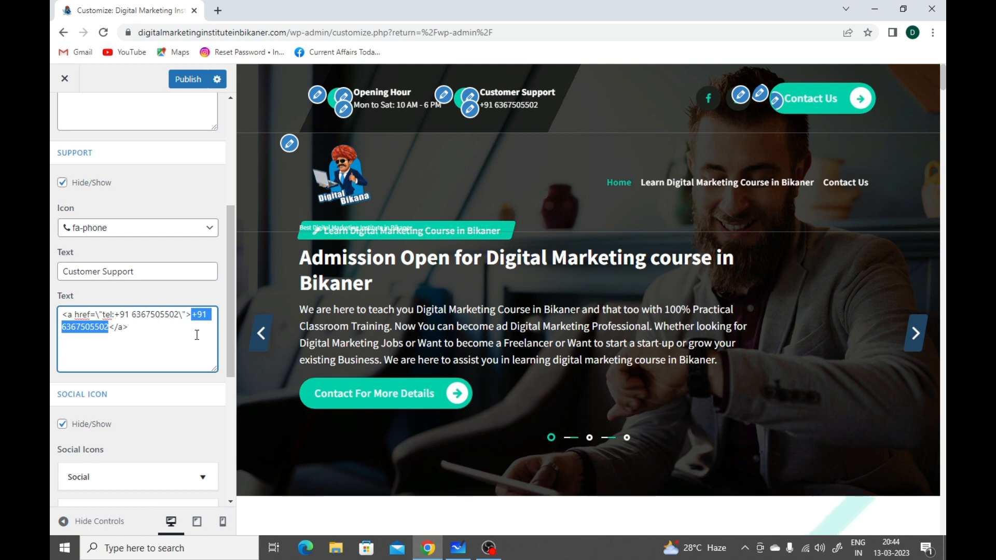
click(197, 335)
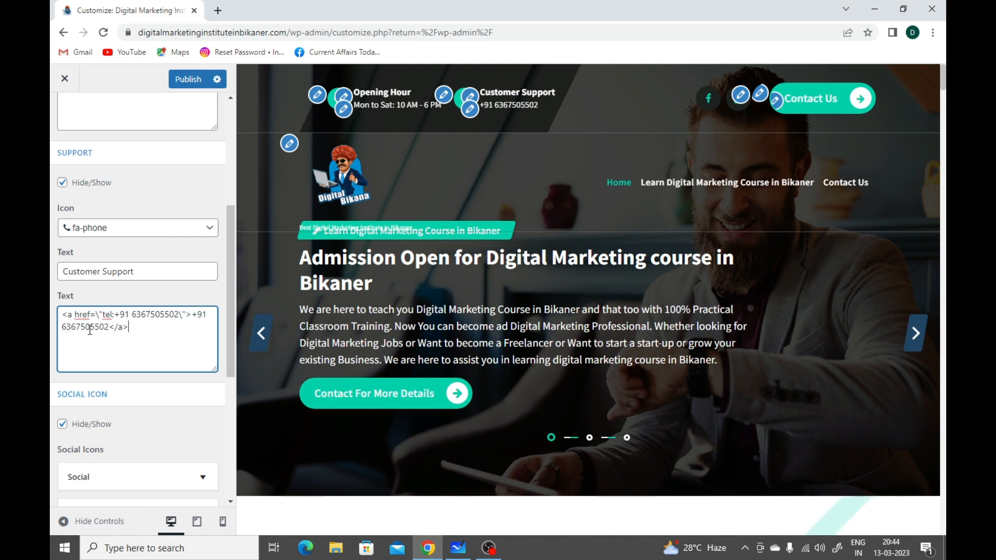
drag(63, 316, 130, 327)
click(130, 327)
Step: Expand both Social Icon entries and review the link and icon of the Facebook and YouTube items
scroll(164, 328, down, 1)
scroll(136, 272, down, 1)
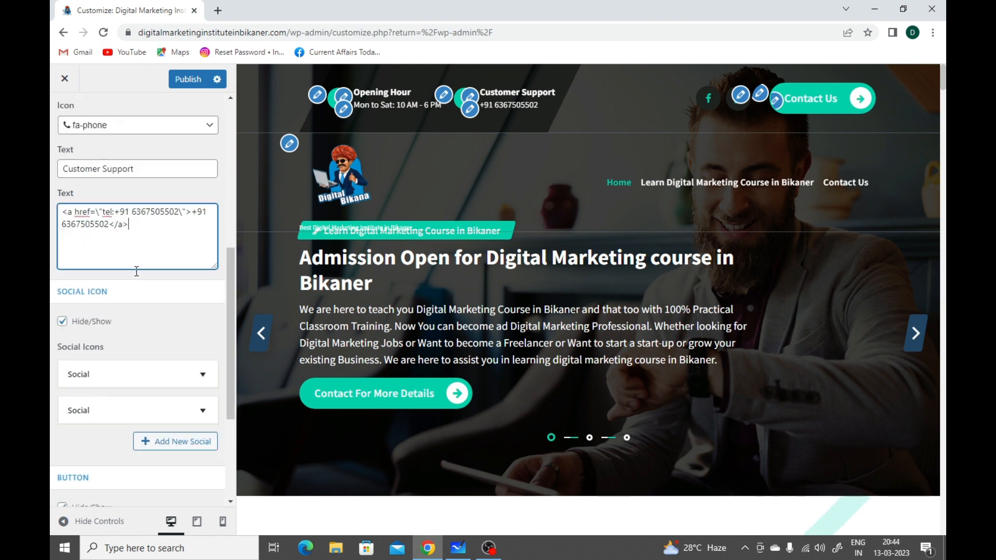
scroll(145, 267, down, 1)
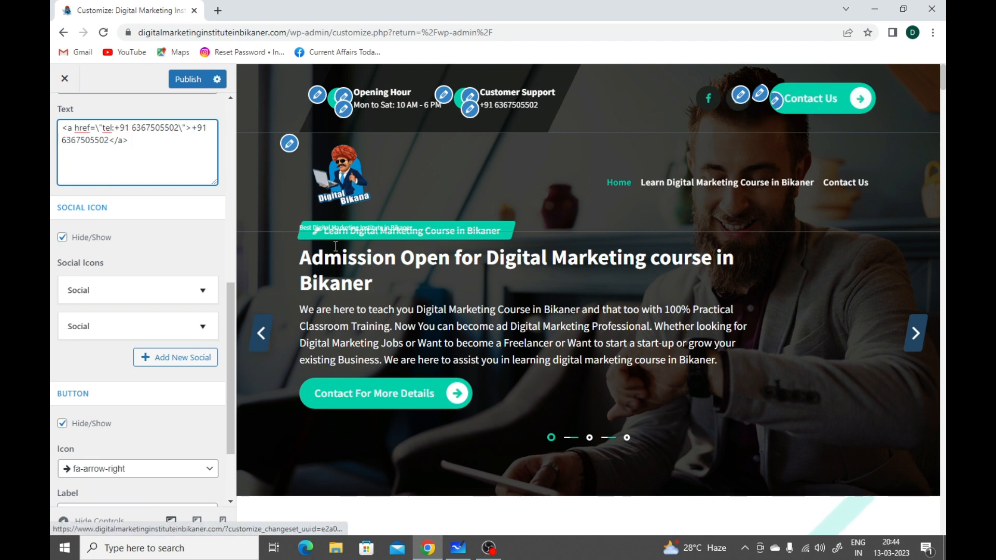
scroll(137, 280, down, 1)
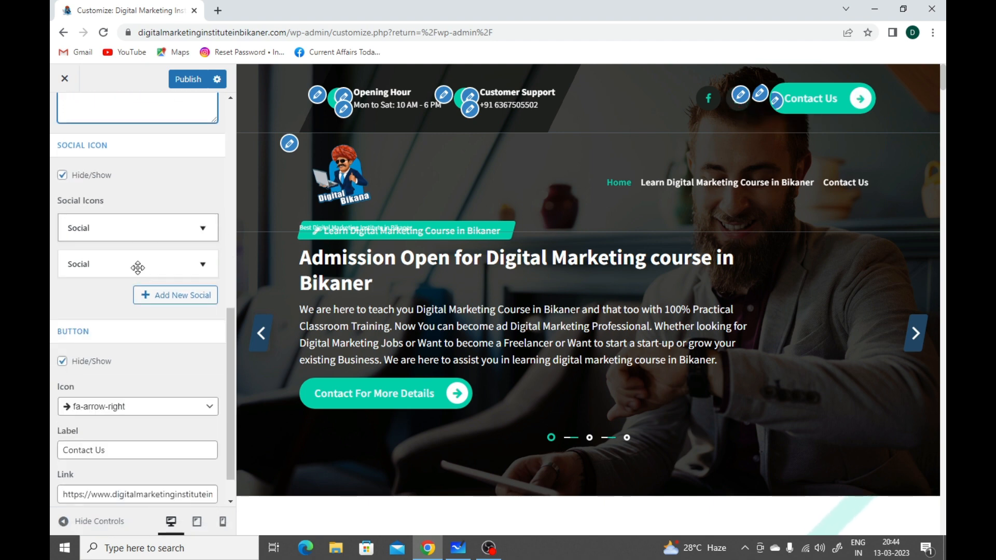
click(137, 233)
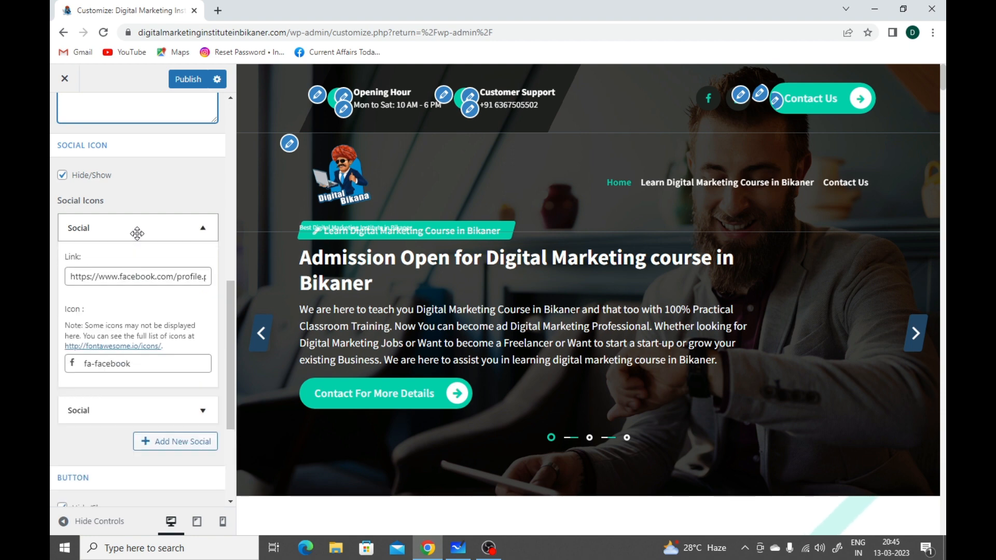
scroll(136, 232, down, 1)
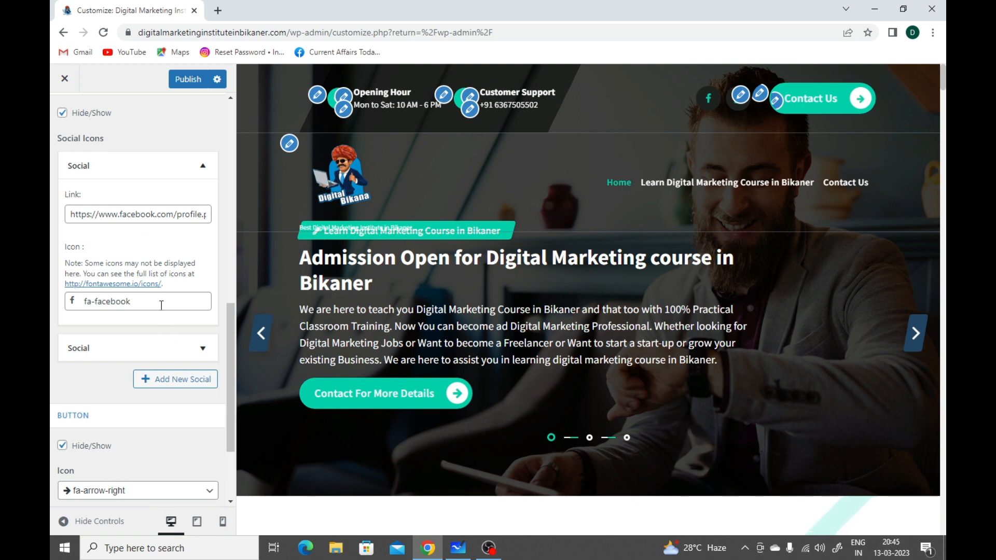
scroll(164, 295, down, 1)
click(167, 285)
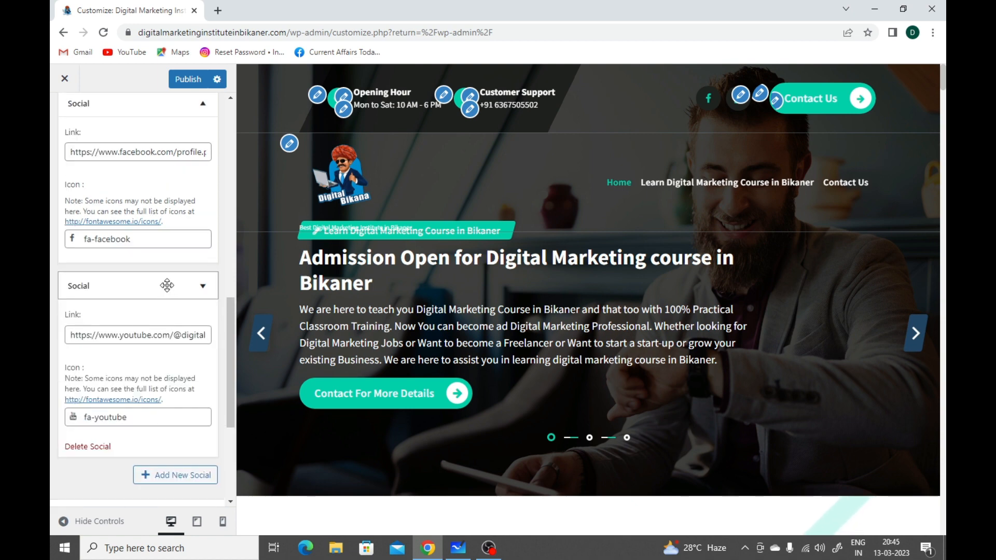
scroll(180, 351, down, 1)
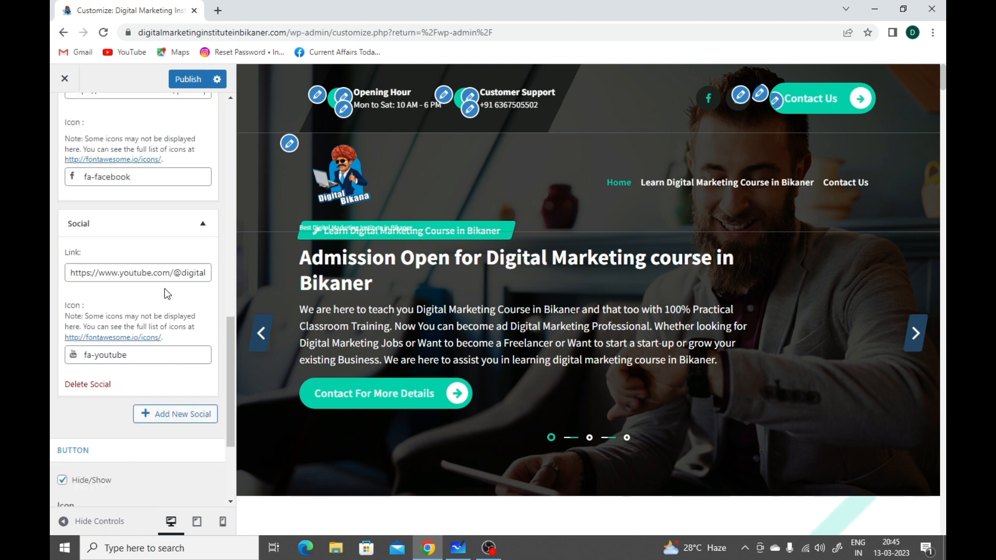
scroll(188, 351, down, 1)
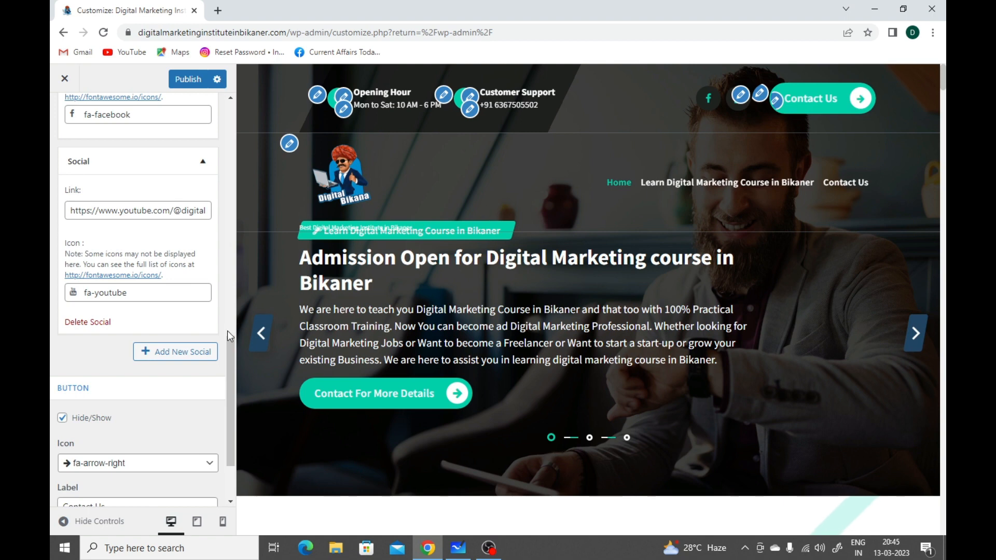
Step: Review the header button's icon, label and link settings, and return to the Header settings
scroll(155, 364, down, 2)
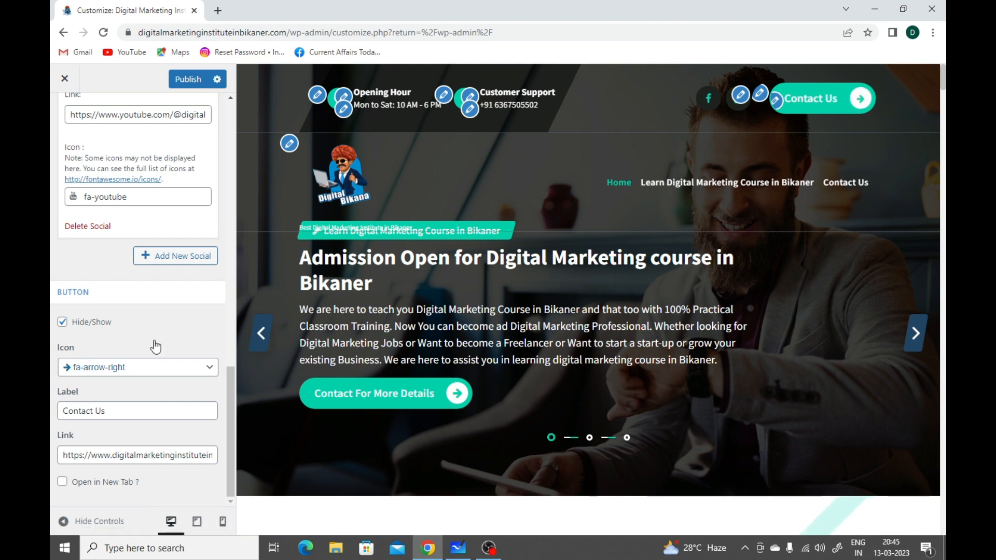
click(156, 368)
click(190, 389)
click(181, 406)
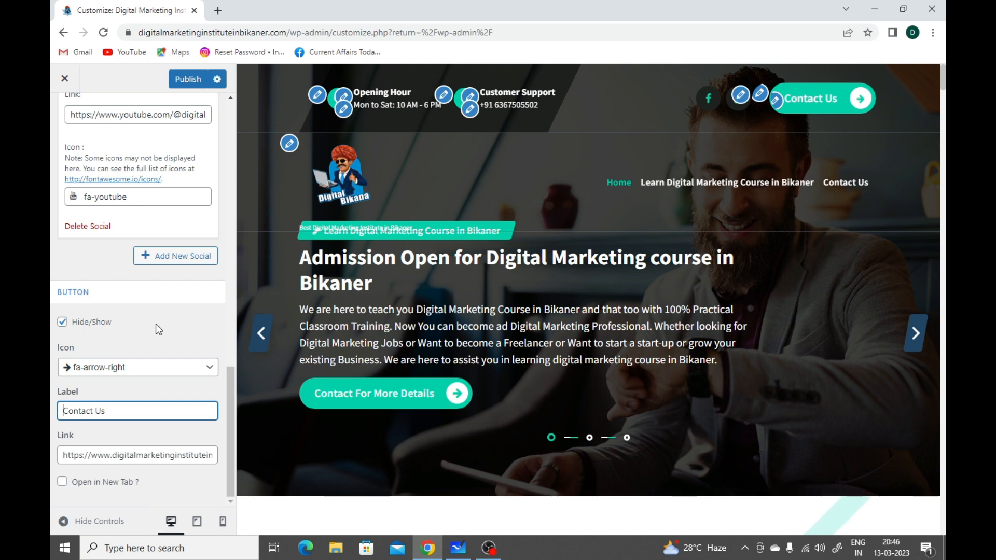
scroll(156, 323, up, 10)
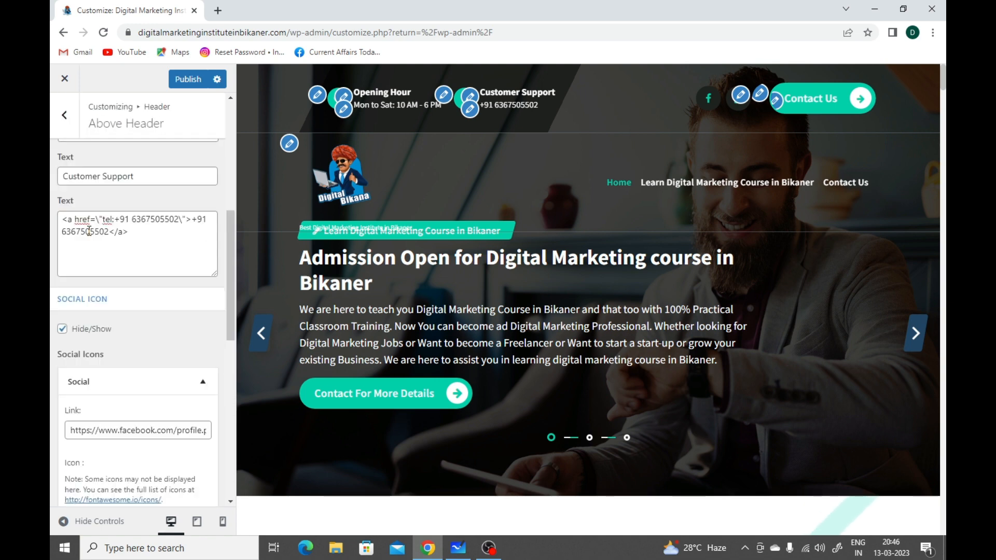
click(69, 116)
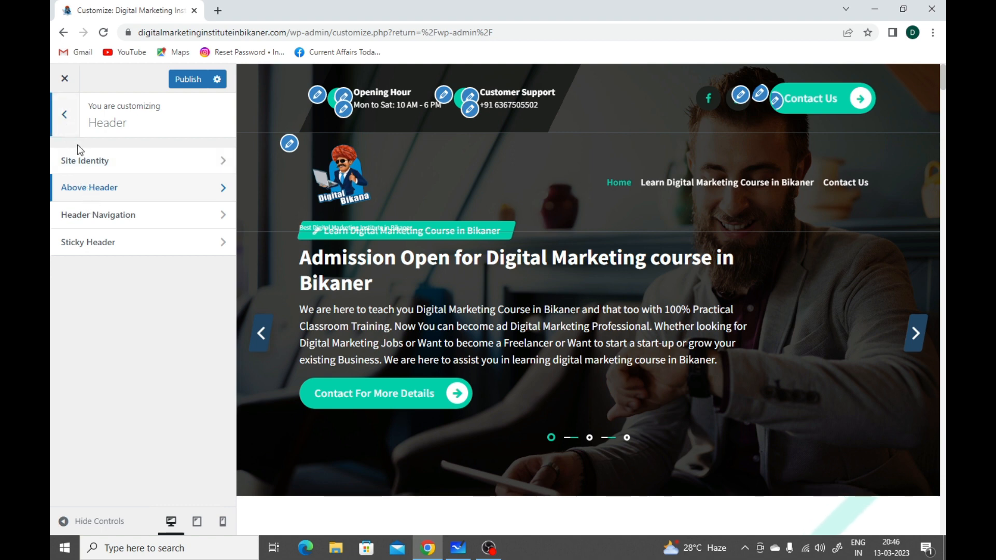
Step: Try showing Search in the Header Navigation settings, hide it again and return to the Header settings
click(116, 226)
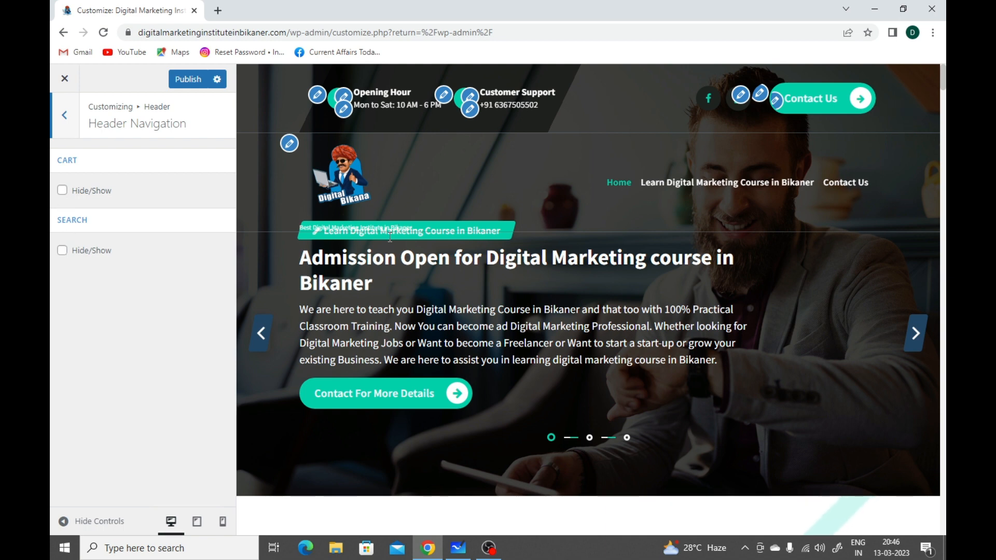
click(62, 250)
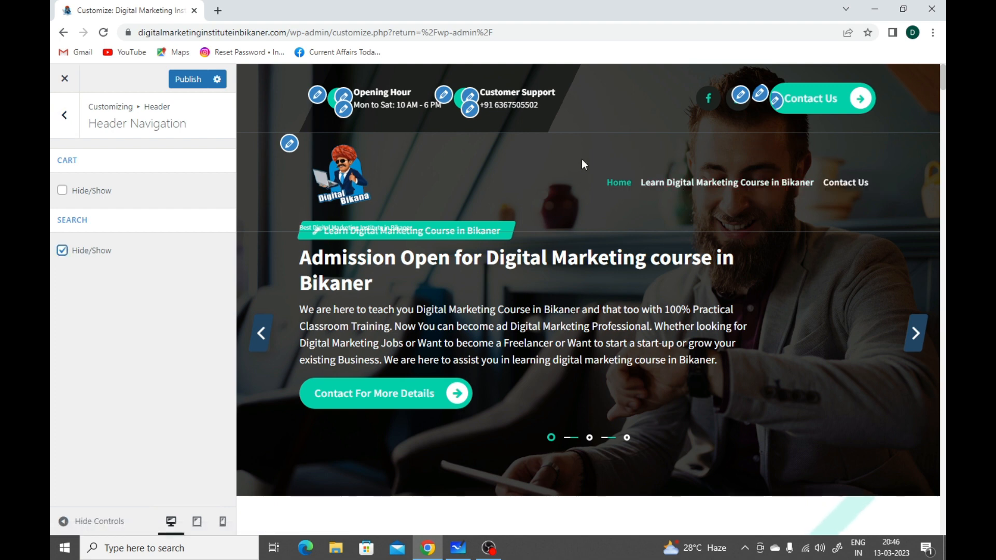
click(62, 250)
click(69, 115)
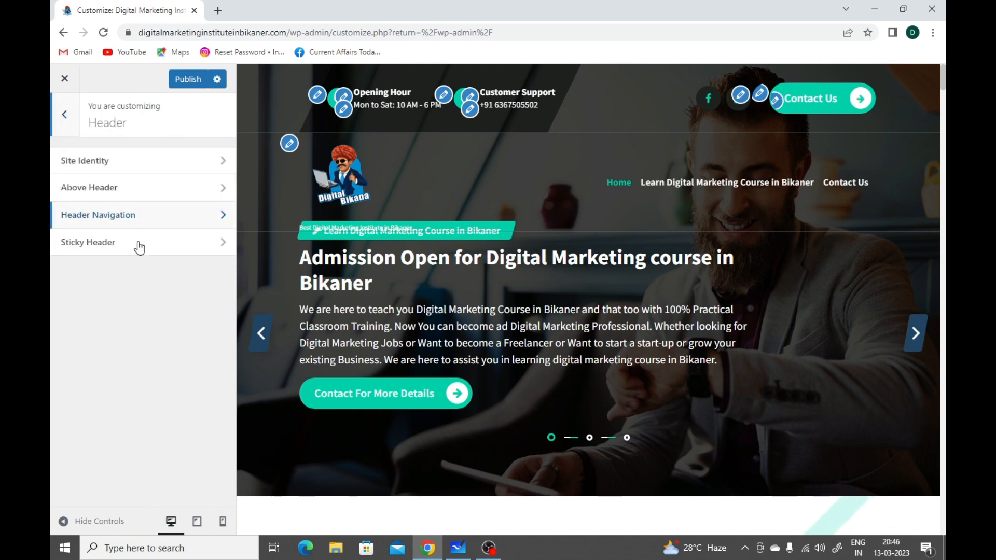
Step: Open the Sticky Header settings and check in the preview how the header behaves as the page scrolls
click(93, 250)
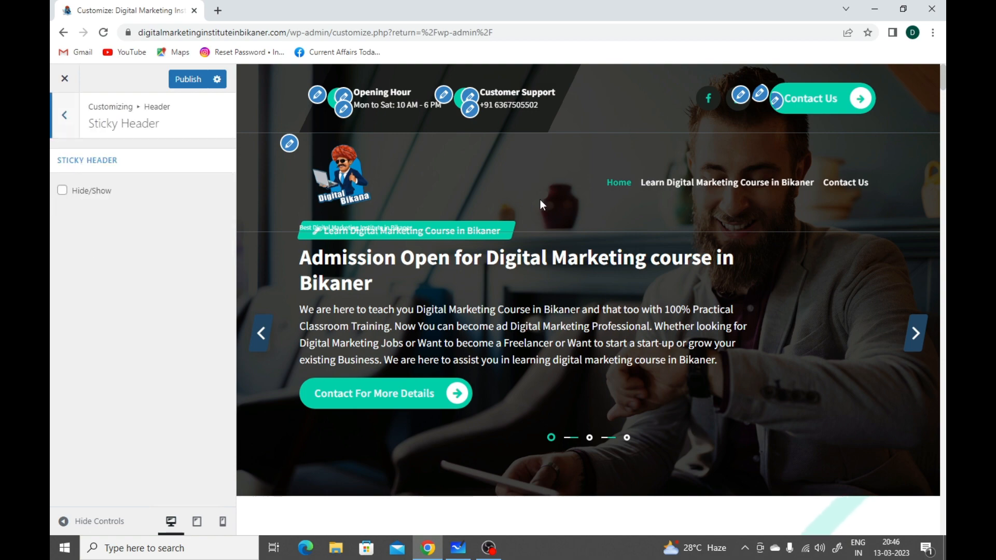
scroll(540, 201, down, 5)
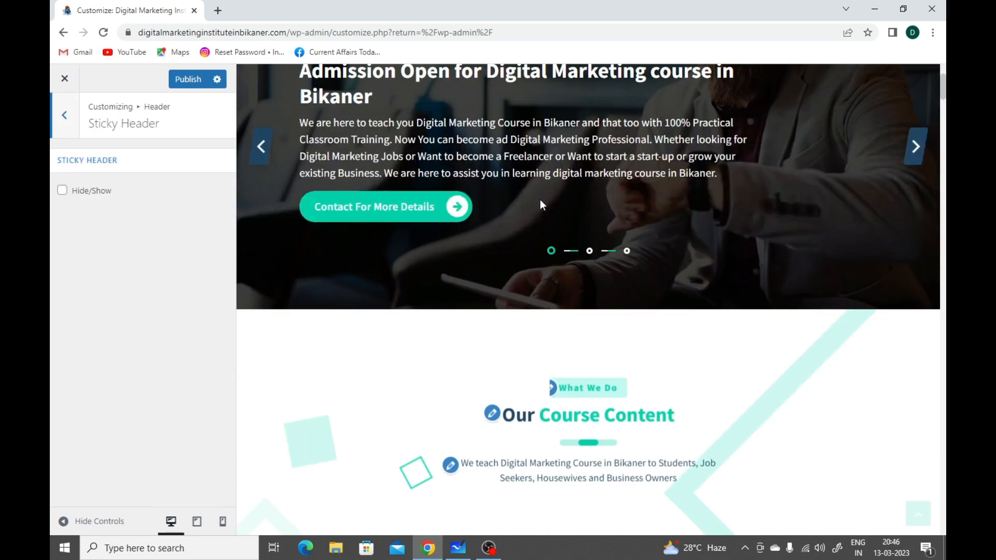
scroll(540, 199, down, 3)
scroll(540, 199, up, 7)
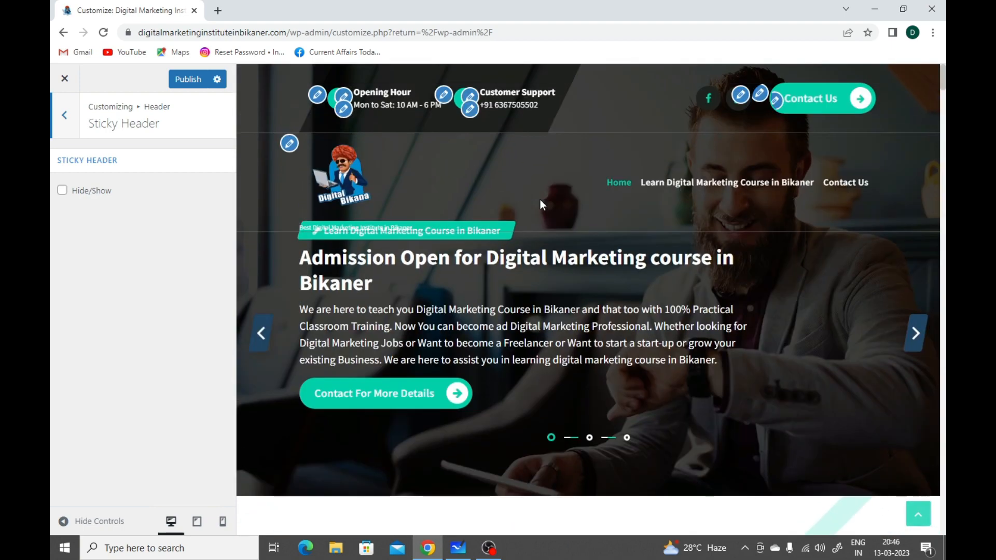
scroll(539, 201, down, 8)
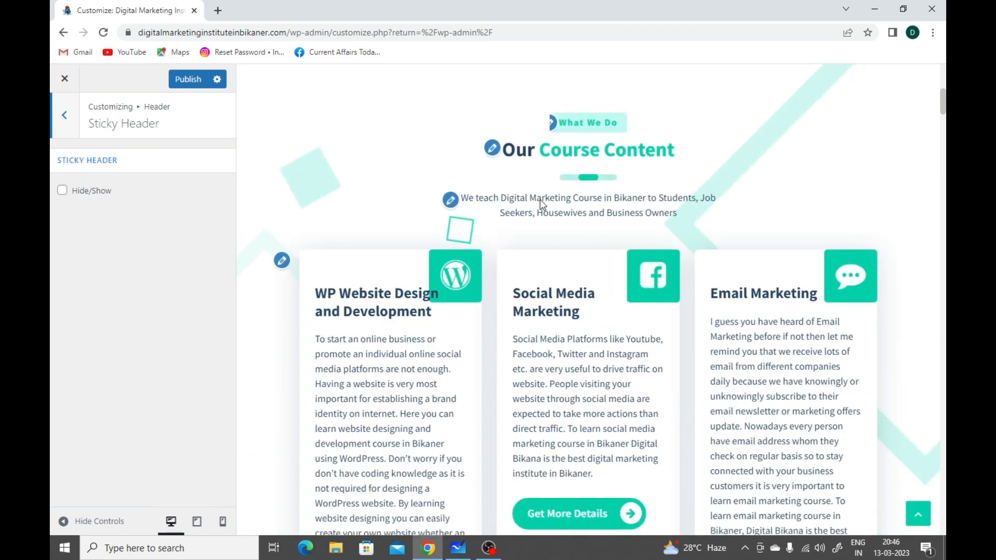
Step: Examine how the header behaves in the homepage preview down to the blog posts and back with the sticky header switched off
scroll(540, 203, down, 6)
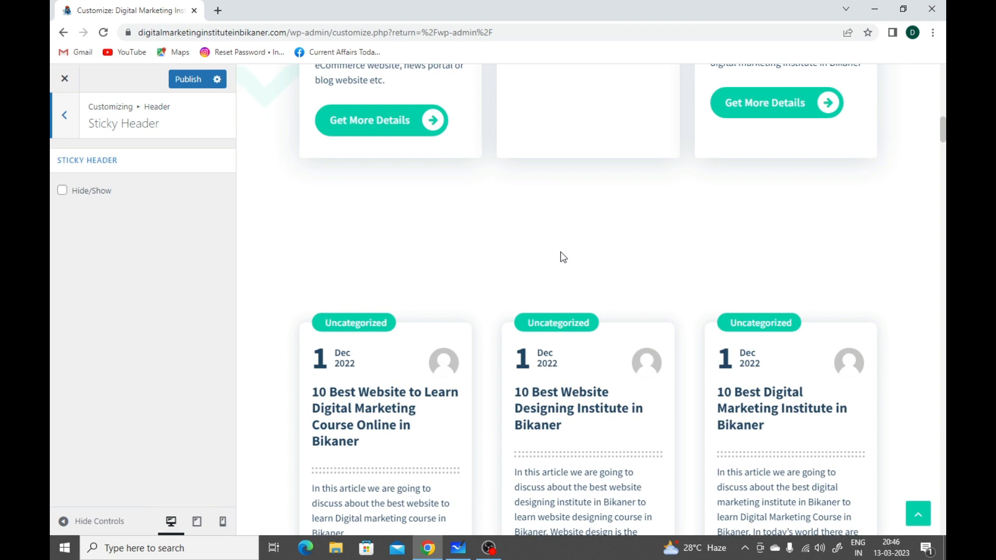
click(919, 516)
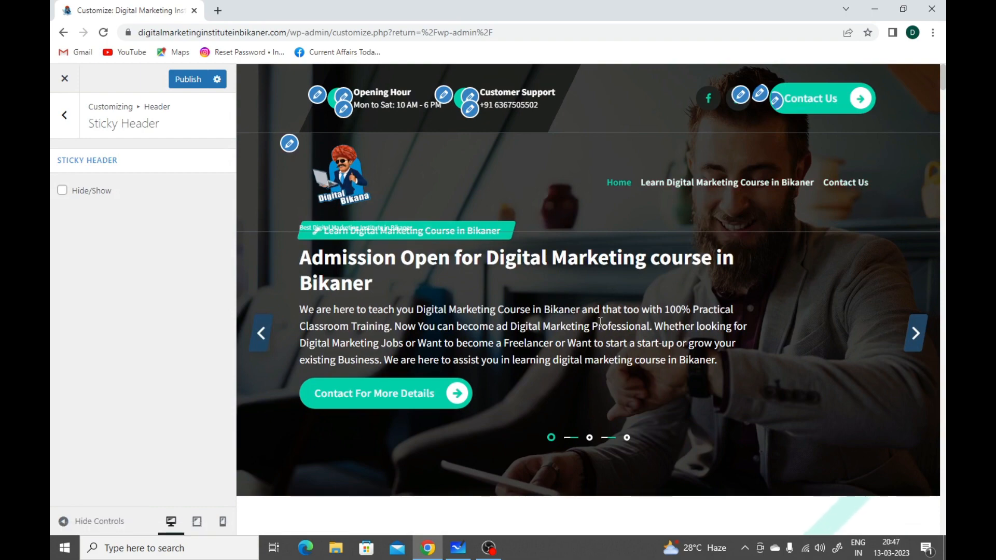
scroll(600, 322, down, 1)
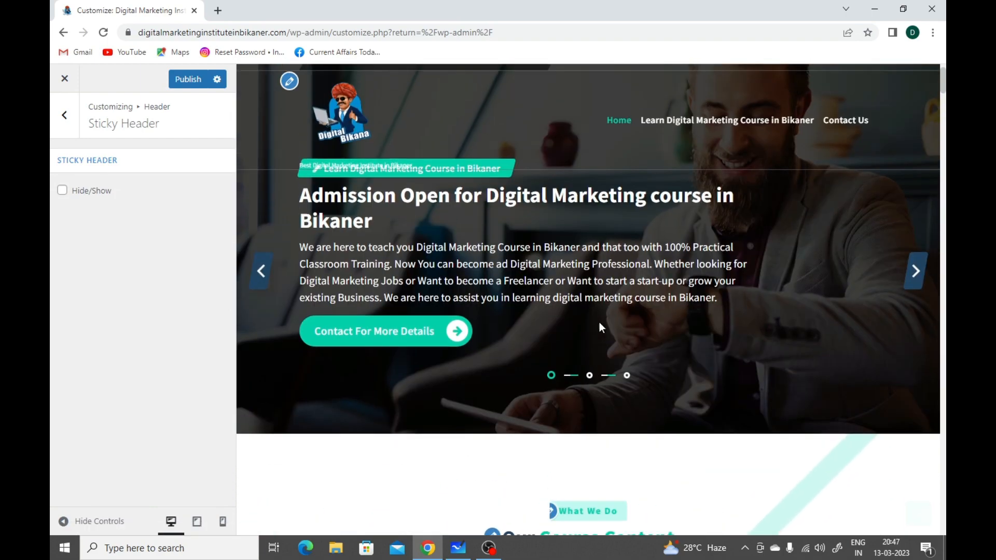
scroll(599, 322, down, 12)
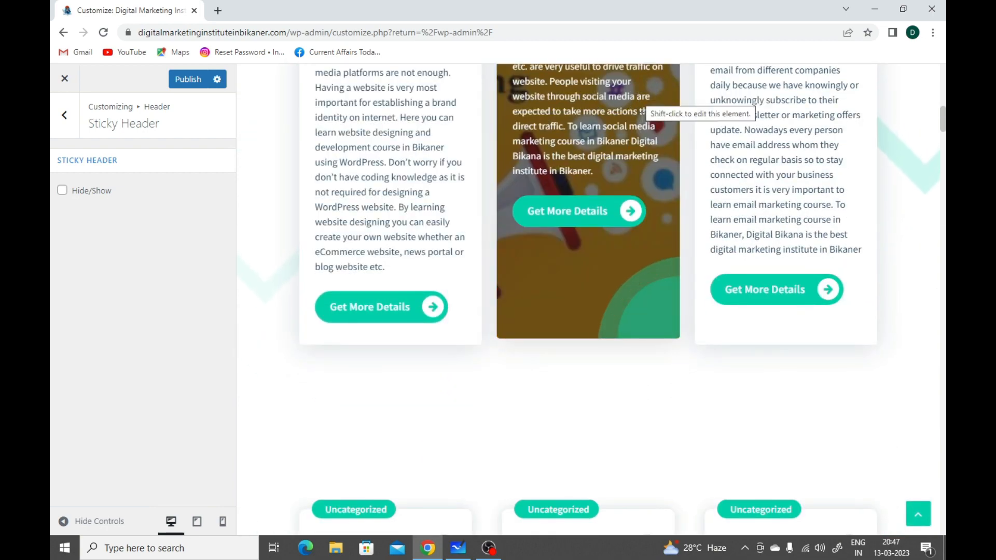
scroll(643, 96, down, 10)
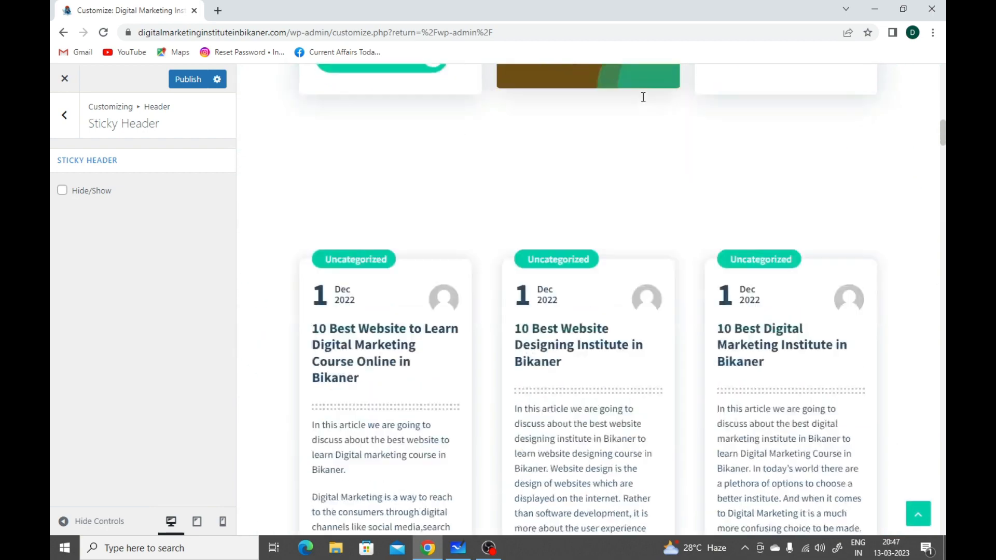
scroll(642, 97, down, 7)
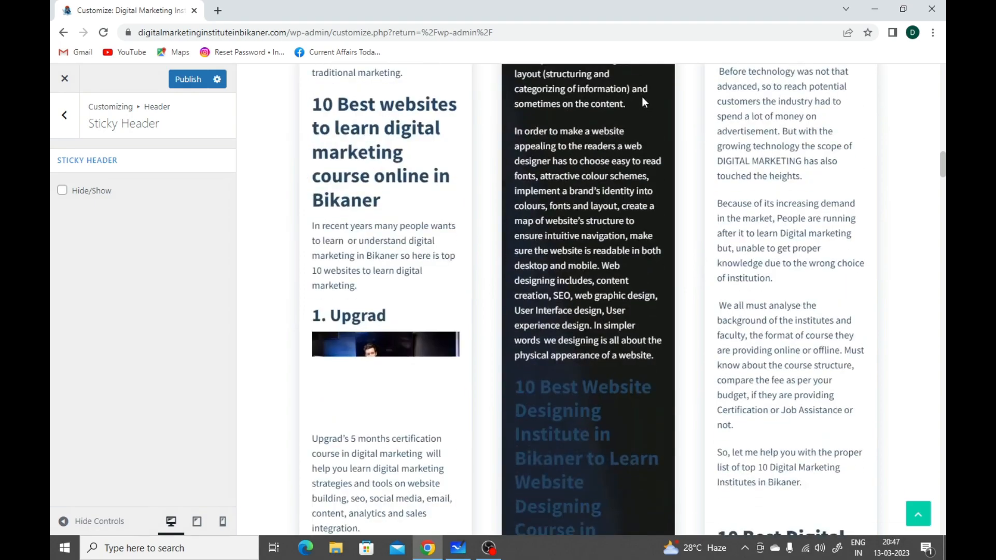
scroll(642, 96, up, 4)
scroll(642, 96, up, 15)
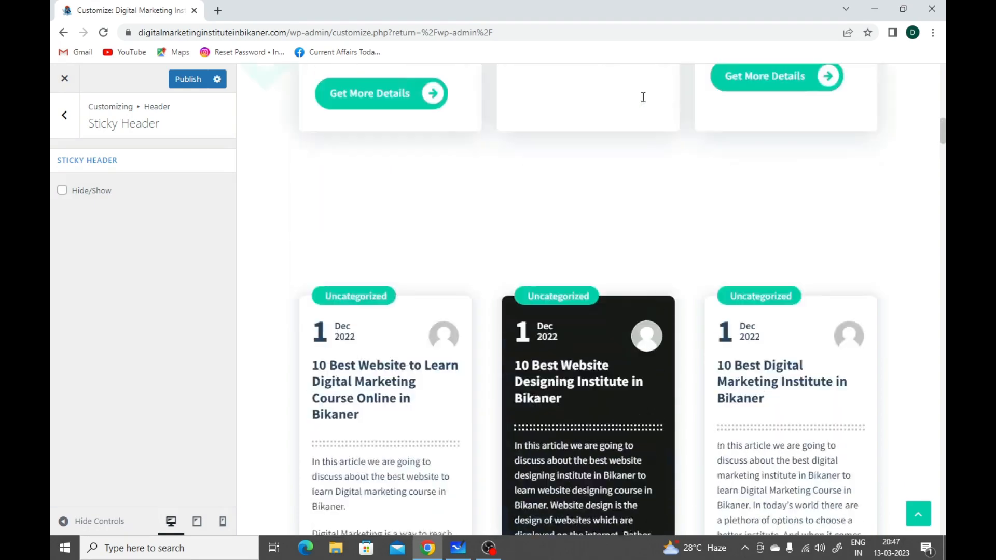
scroll(642, 97, up, 4)
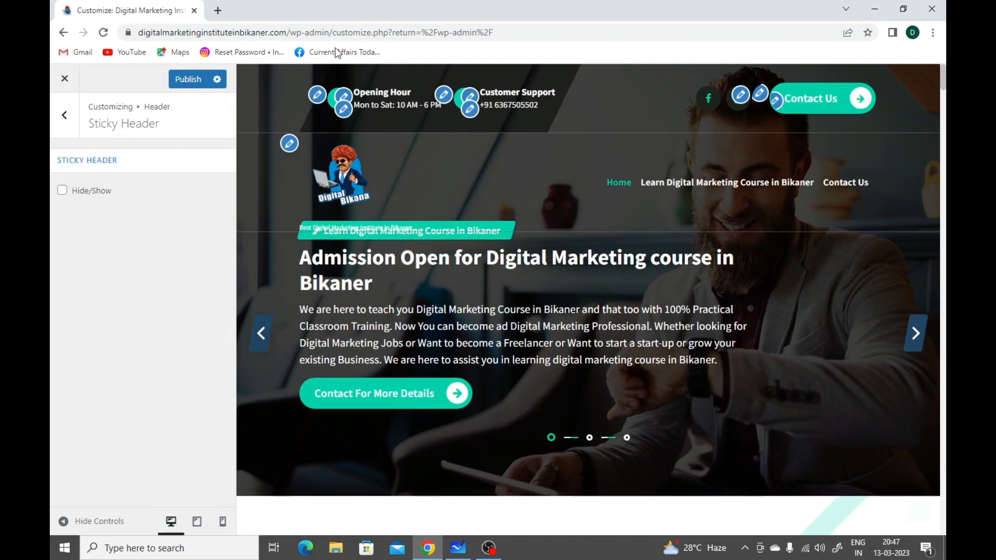
Step: Try enabling the sticky header, check it while moving through the homepage preview, and disable it again
click(63, 191)
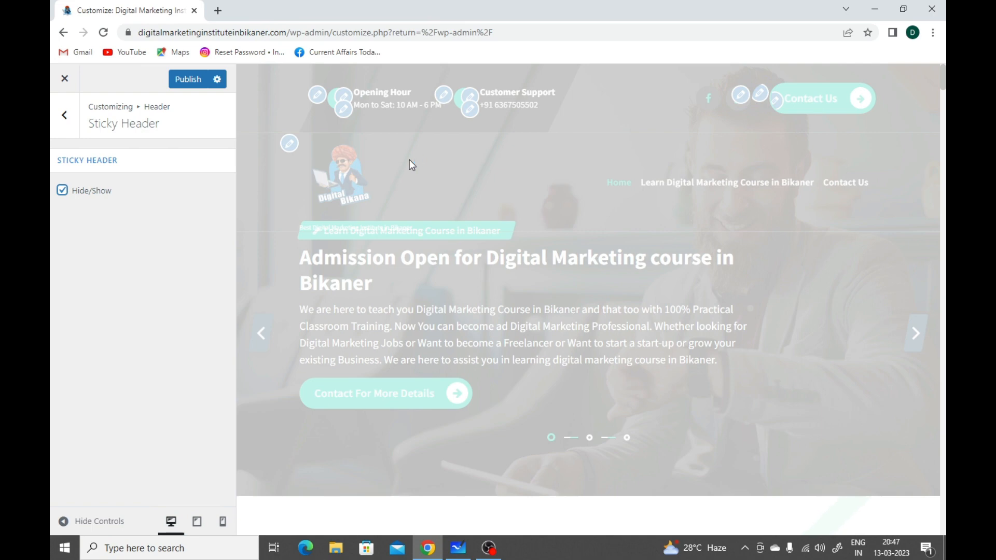
scroll(409, 159, down, 3)
scroll(409, 160, down, 10)
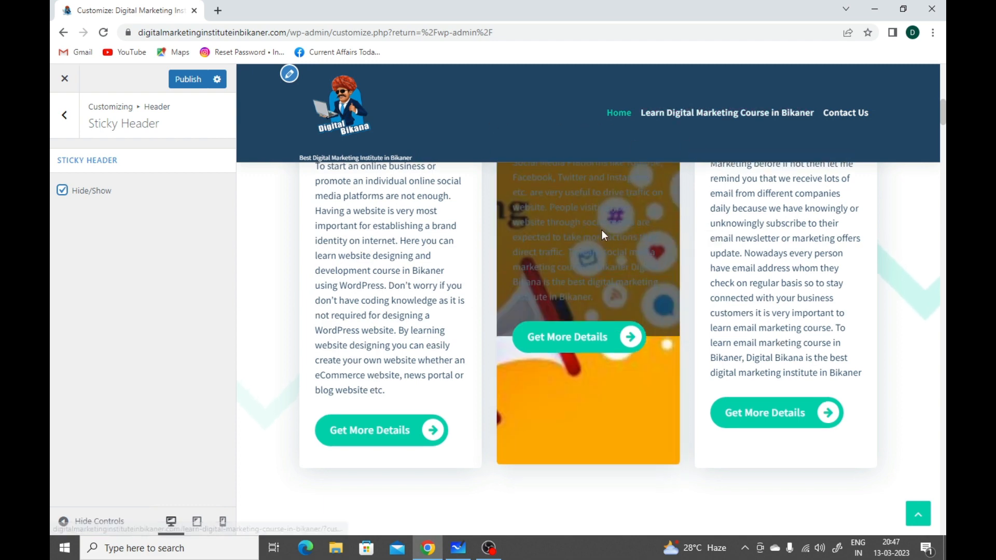
scroll(601, 229, down, 5)
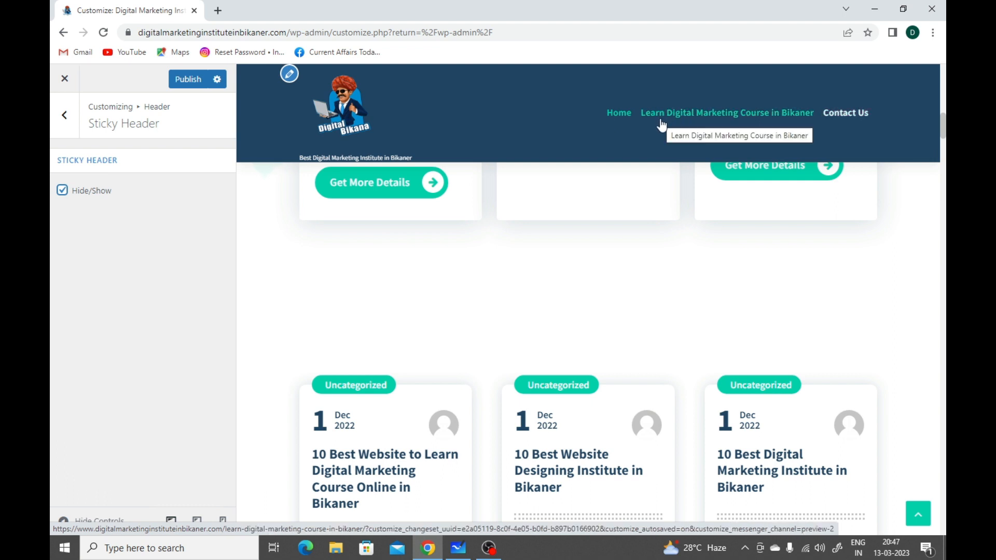
click(64, 192)
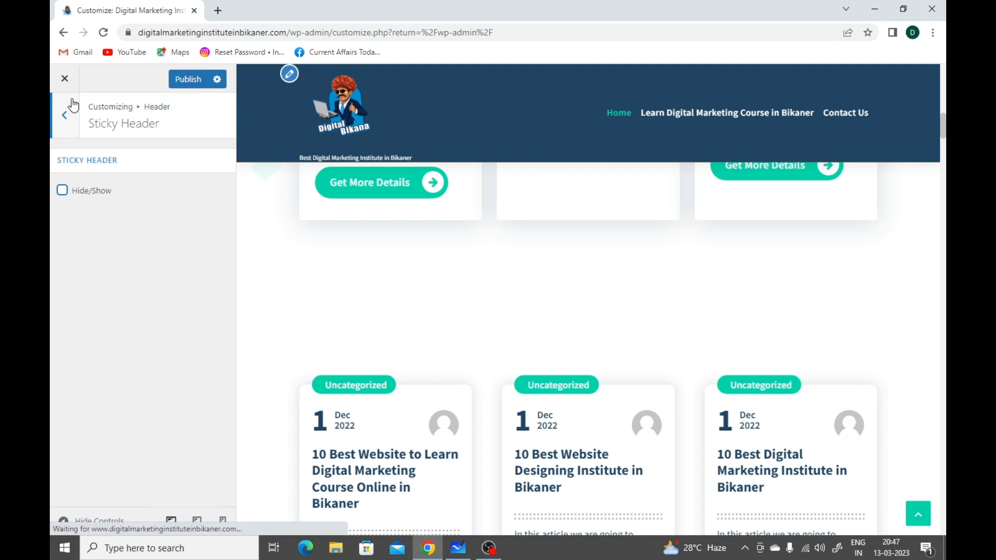
Step: Leave the Header settings, look into the General settings and return to the main customizer list
click(69, 111)
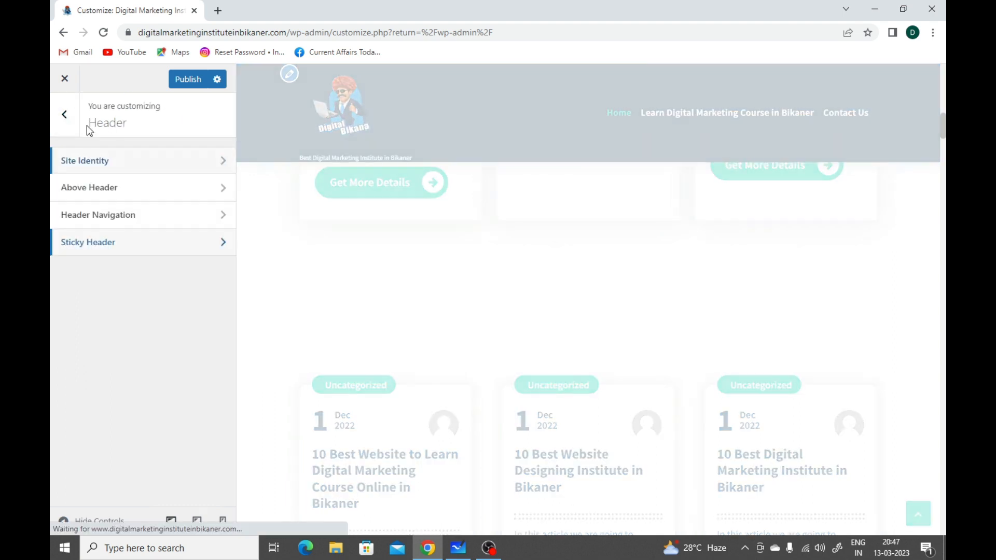
click(68, 113)
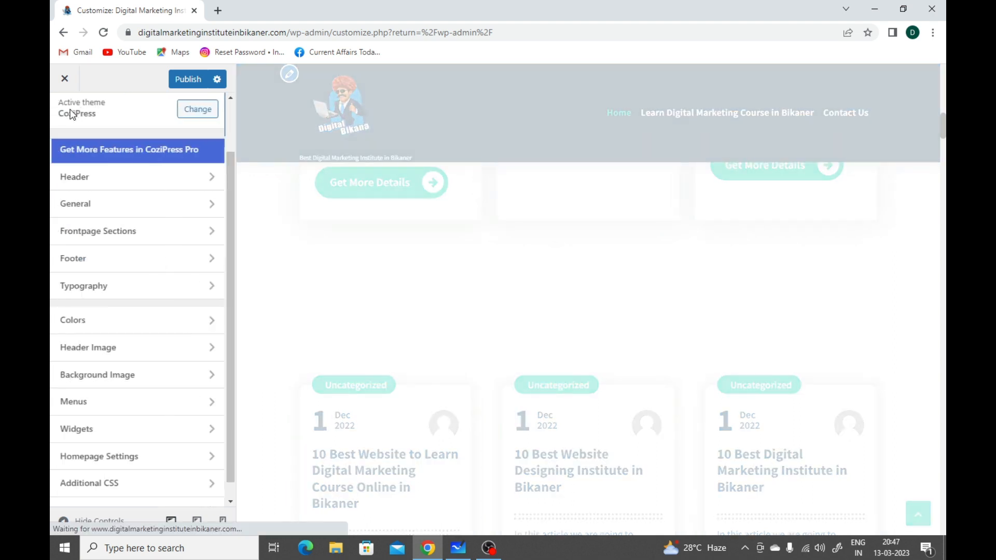
click(115, 215)
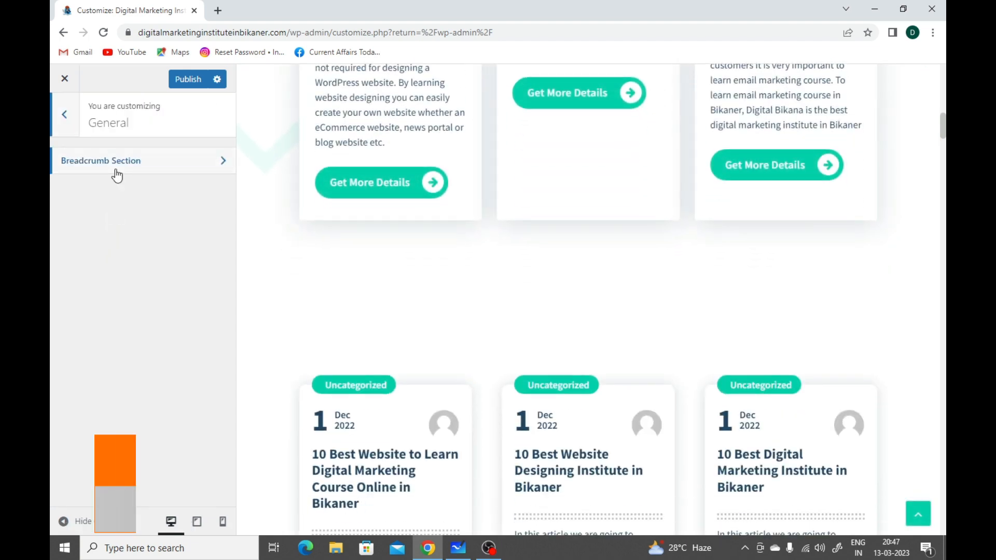
click(67, 117)
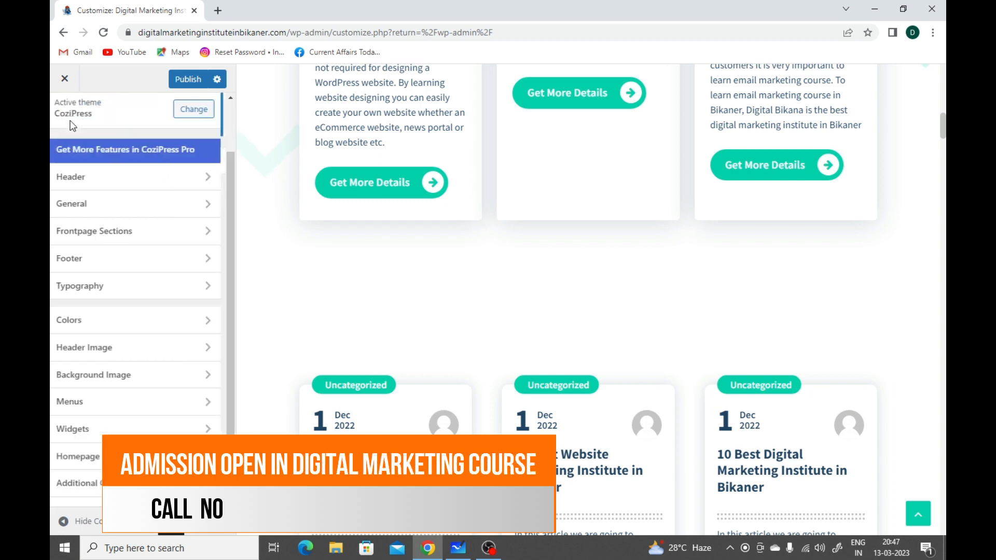
Step: Open the Slider Section settings within Frontpage Sections and look at the slider in the homepage preview
click(101, 231)
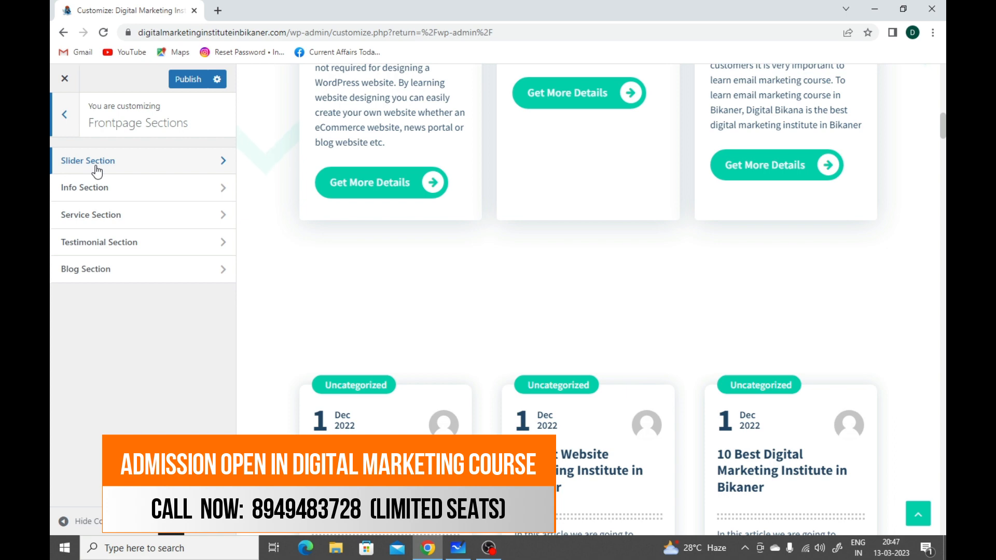
scroll(298, 231, up, 15)
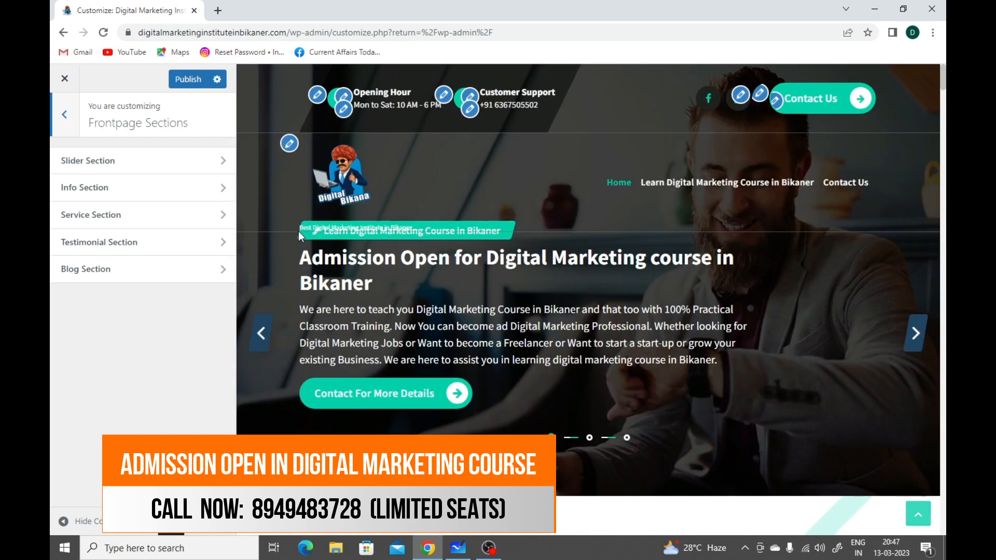
click(116, 161)
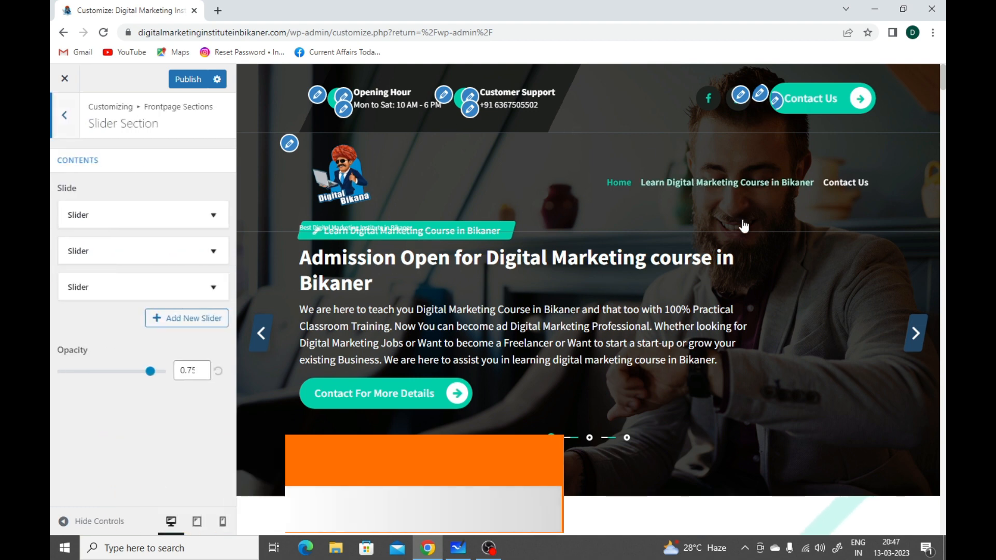
click(279, 337)
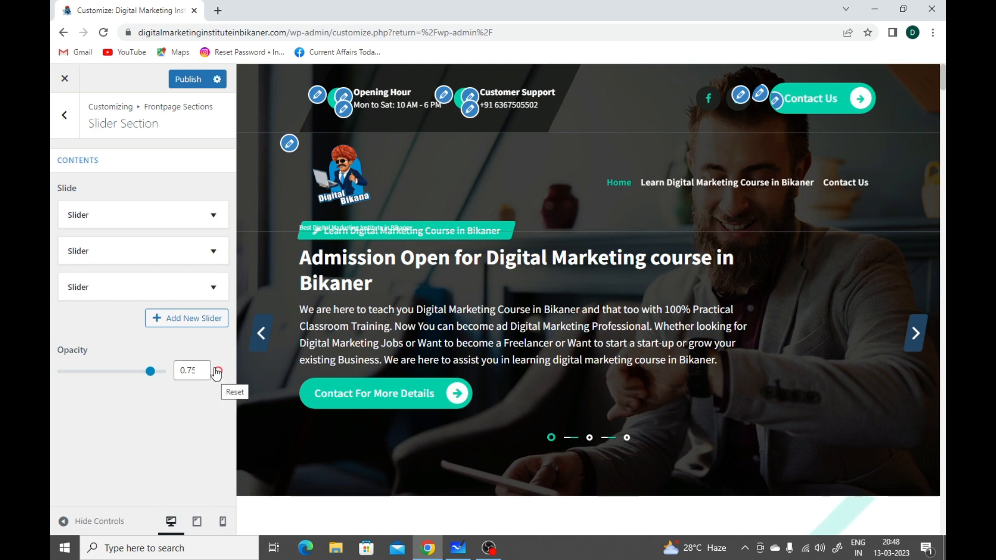
Step: Expand the first slide and review its title, subtitle, description, button label, link, alignment, image and icon settings
click(191, 220)
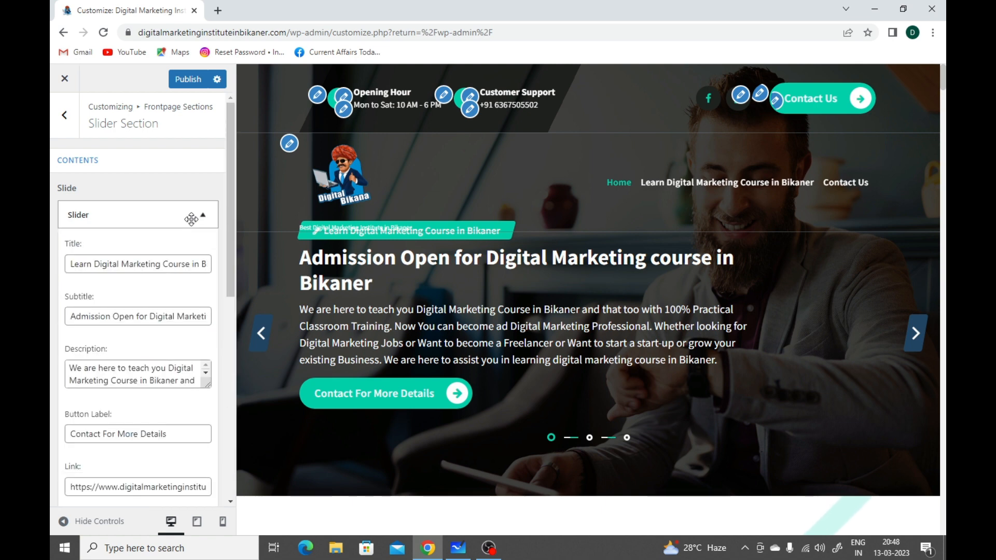
scroll(194, 238, down, 2)
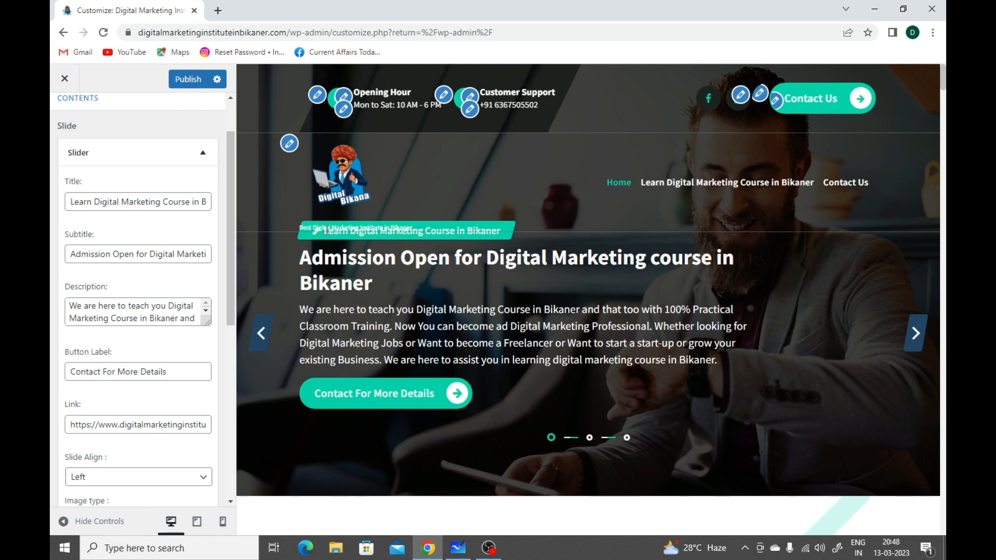
click(113, 203)
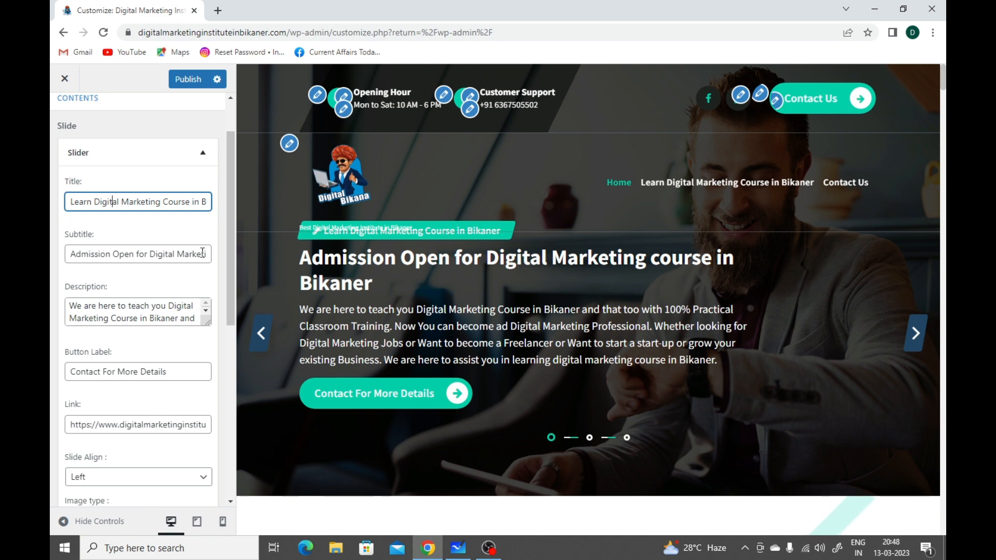
click(176, 255)
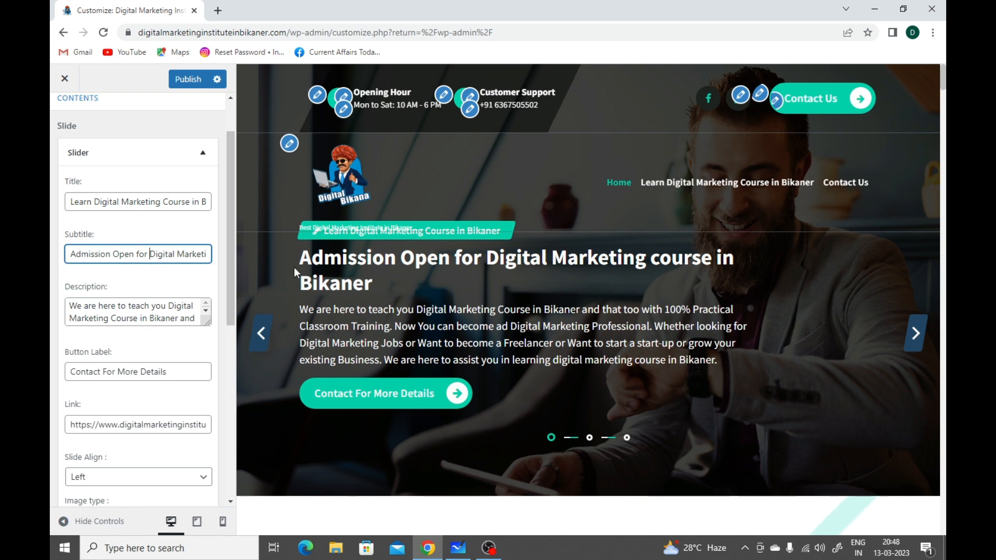
click(178, 306)
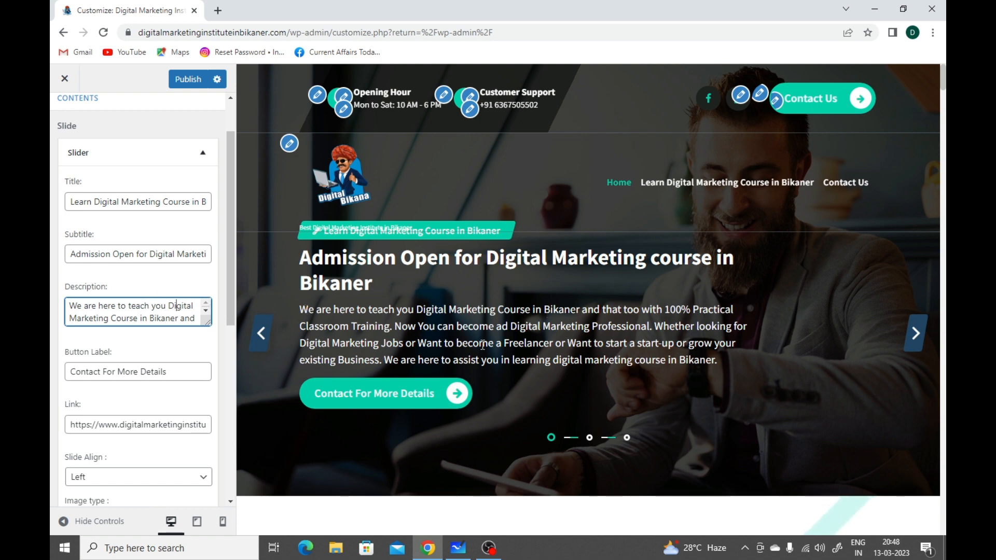
scroll(176, 323, down, 3)
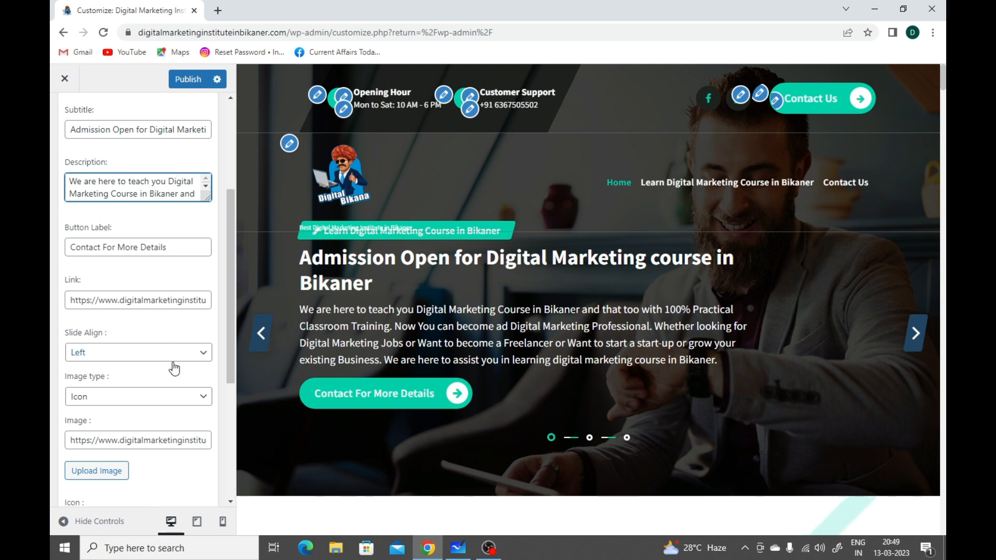
scroll(174, 366, down, 1)
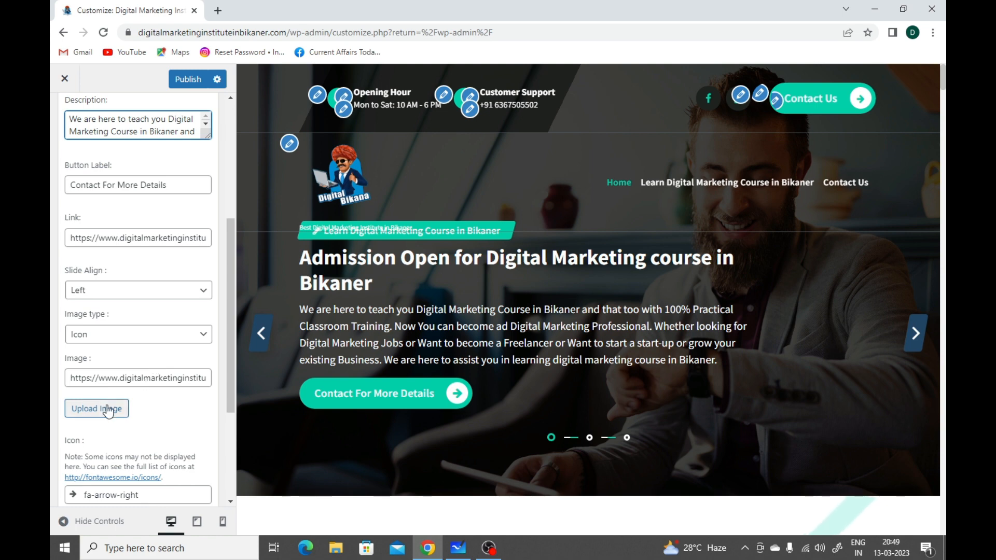
scroll(176, 384, down, 3)
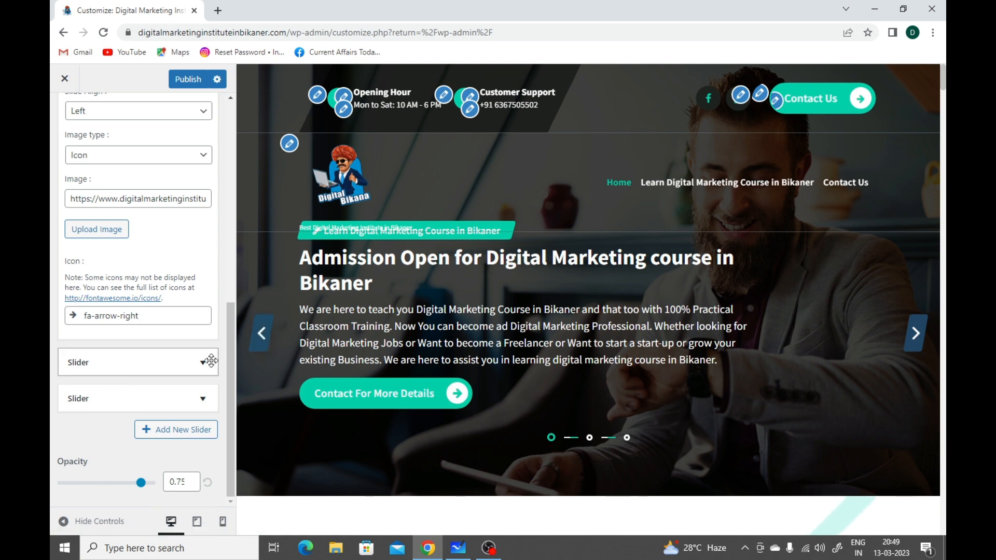
Step: Expand the second slide's settings and page the preview slider back to the matching centred slide
click(191, 364)
scroll(190, 365, down, 2)
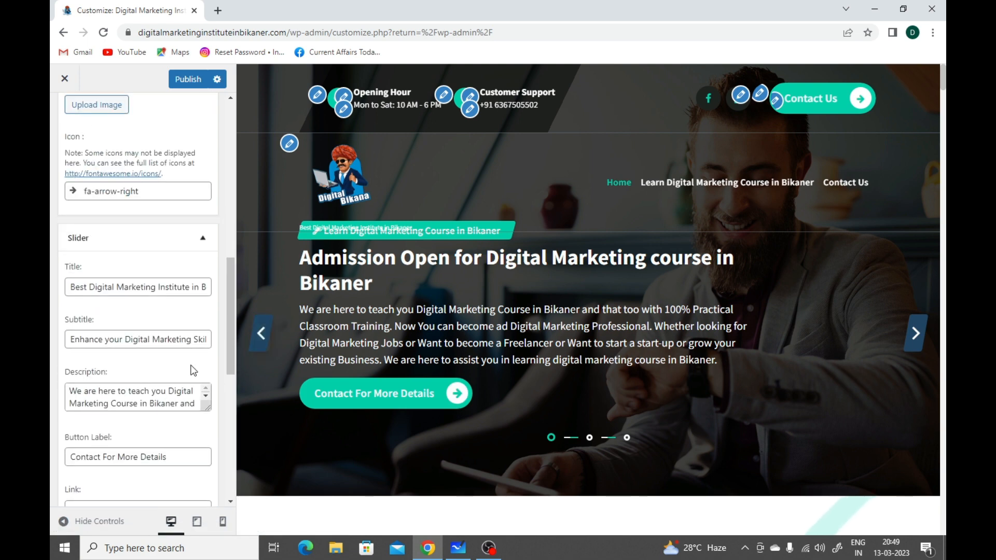
scroll(176, 349, down, 2)
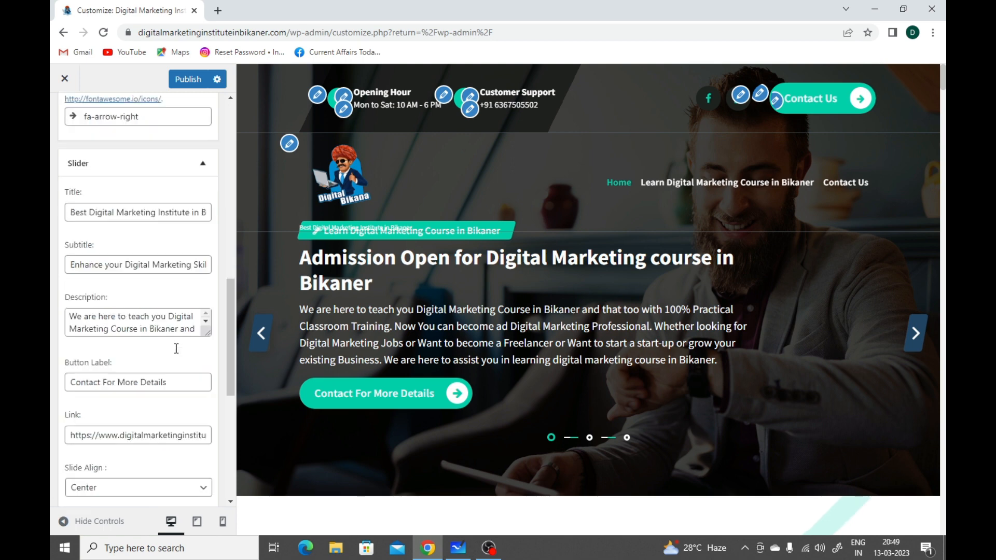
click(269, 344)
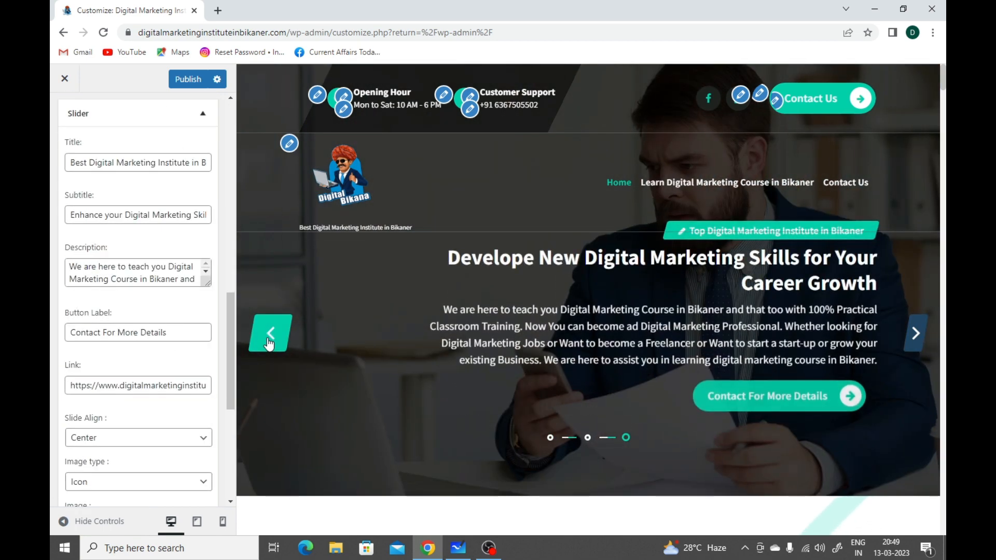
click(269, 343)
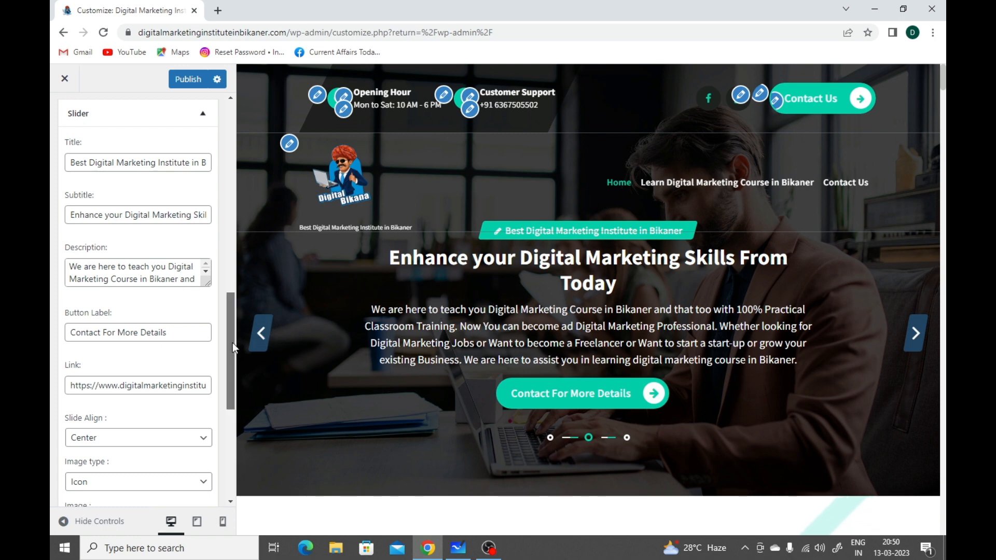
Step: Review the second slide's remaining link, alignment, image and icon settings, and return to the Frontpage Sections list
scroll(232, 347, down, 3)
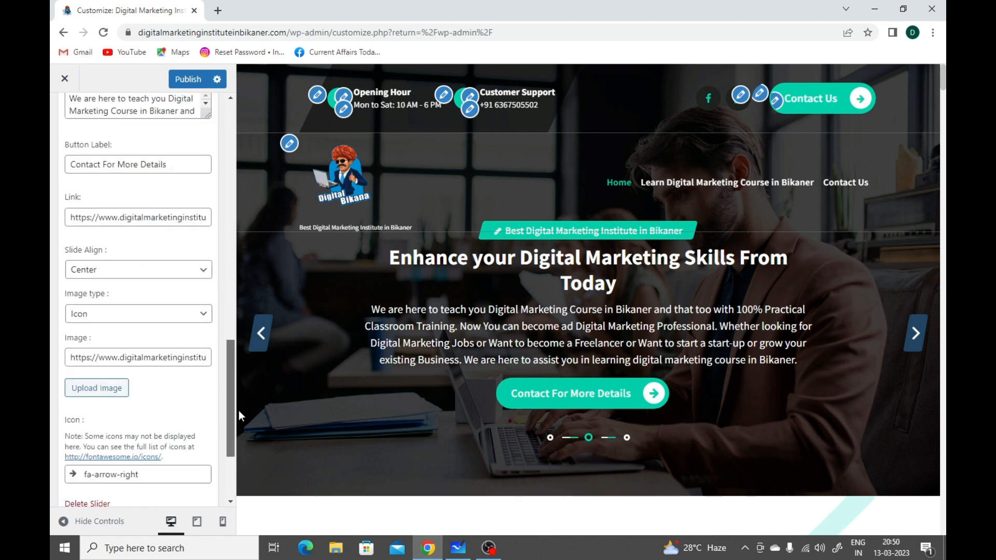
scroll(239, 415, down, 3)
drag(239, 428, 254, 81)
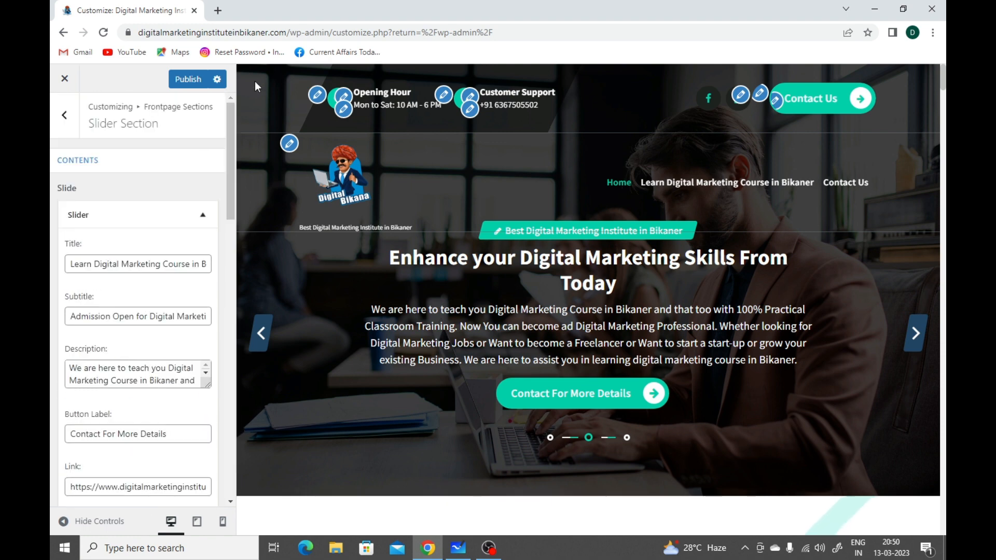
click(63, 125)
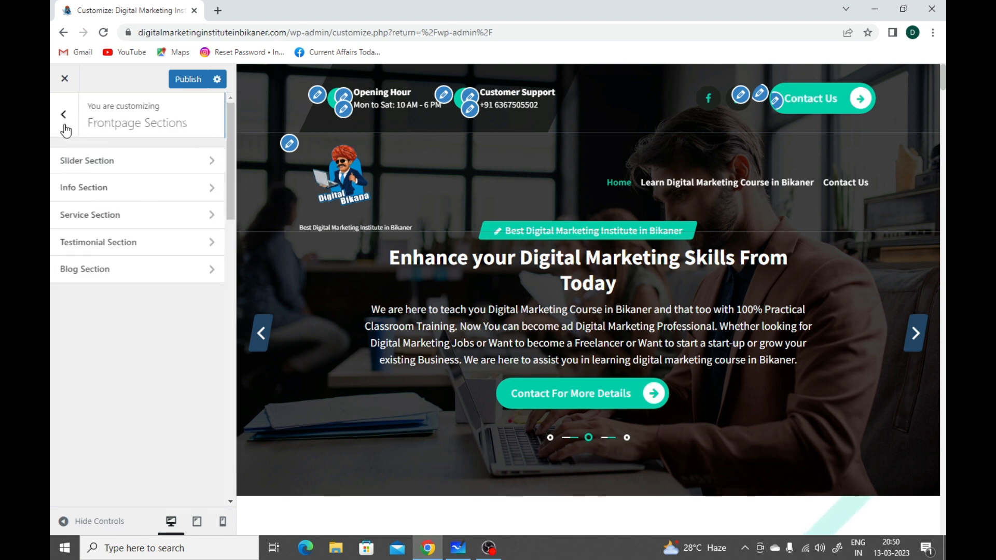
Step: Open the Info Section settings, turn the section on and look at its four cards in the homepage preview
click(107, 192)
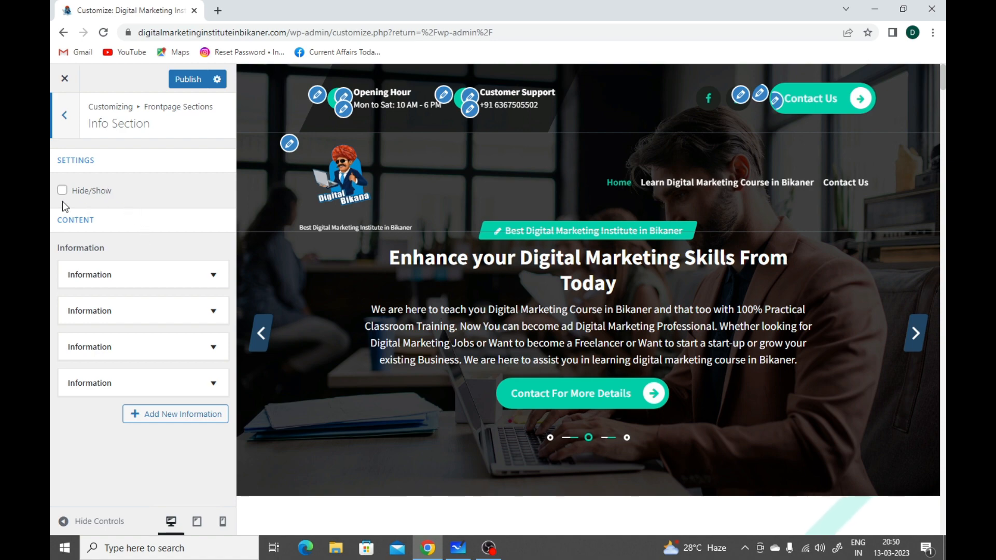
scroll(298, 249, down, 3)
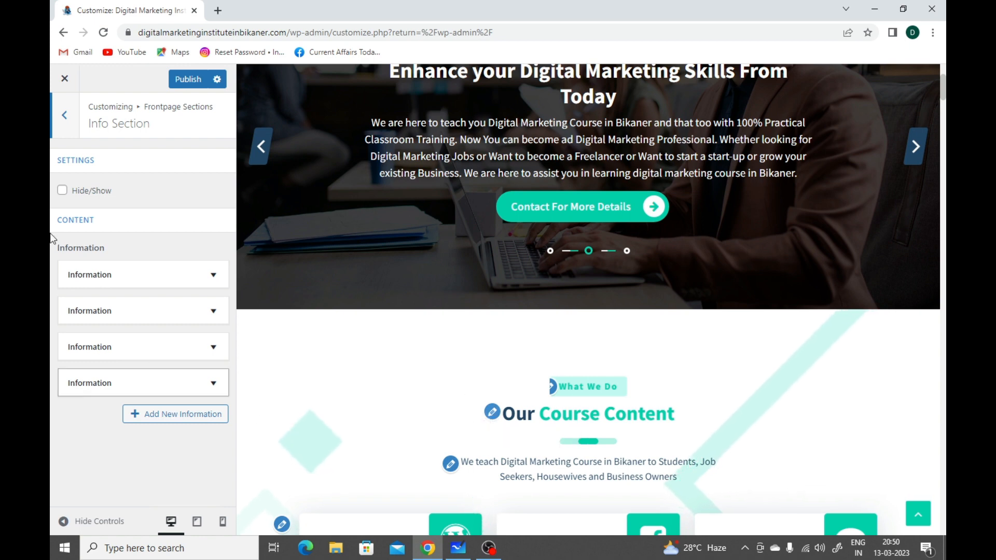
click(62, 190)
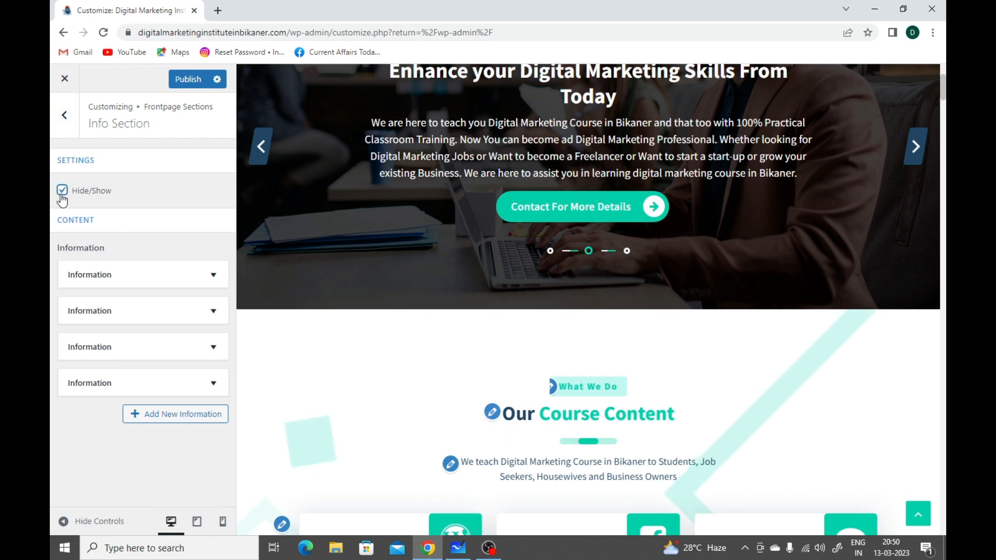
scroll(388, 331, down, 2)
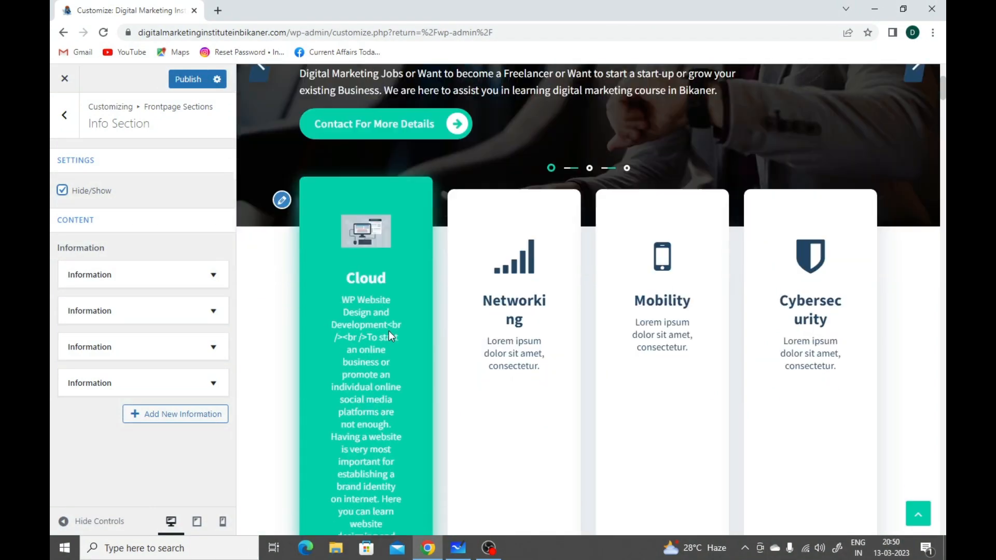
scroll(390, 331, down, 1)
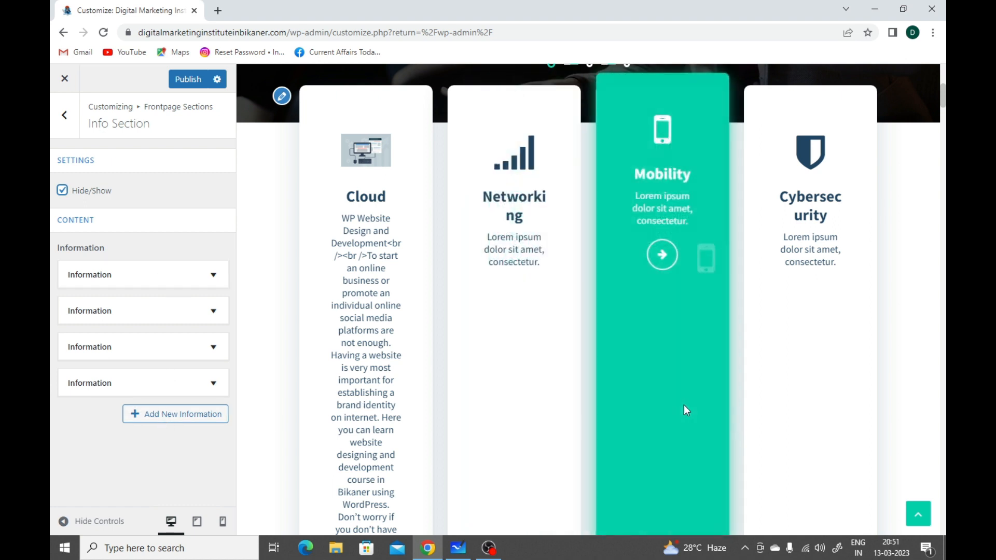
Step: Expand the first Information item and review its title, description, link, image type, image and icon settings
click(120, 275)
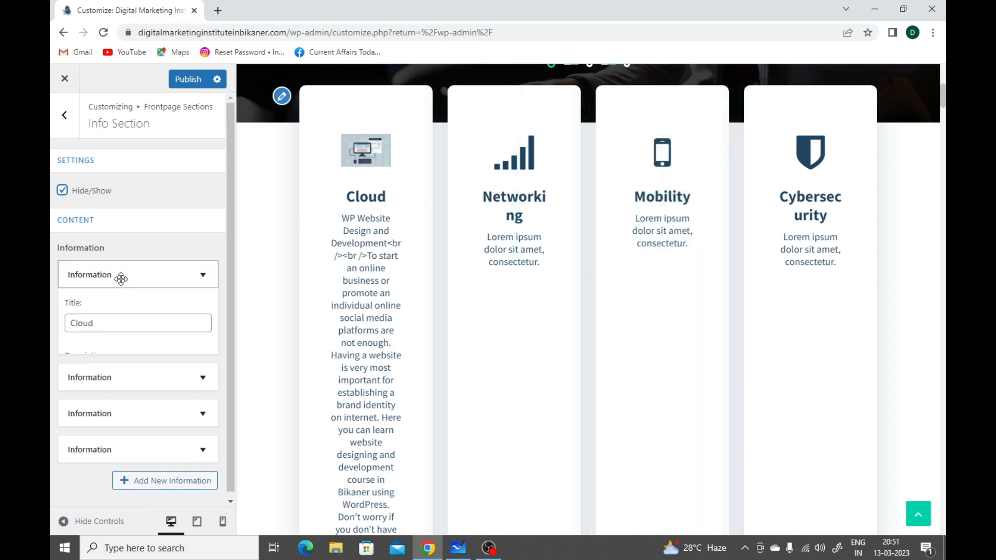
scroll(125, 280, down, 2)
scroll(126, 280, down, 1)
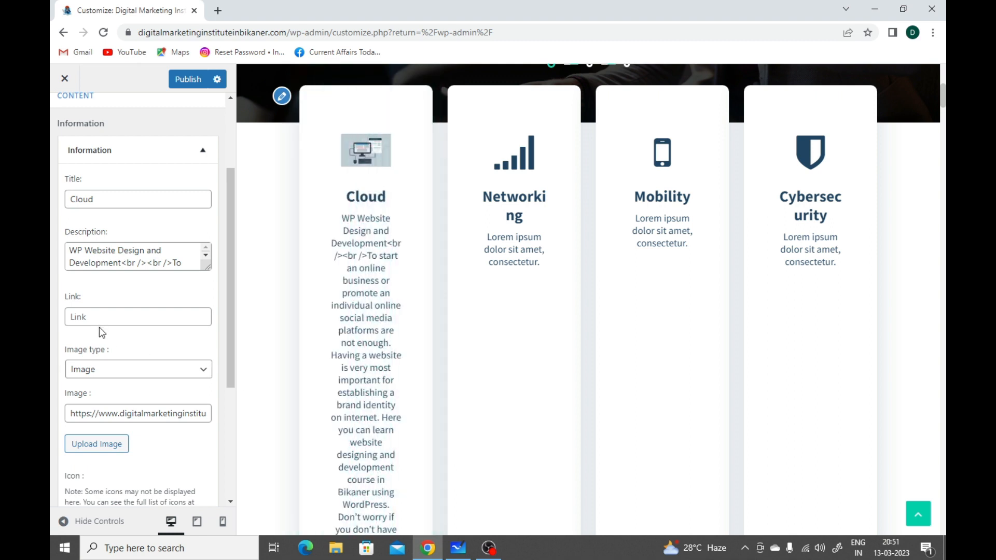
click(100, 318)
scroll(117, 322, down, 3)
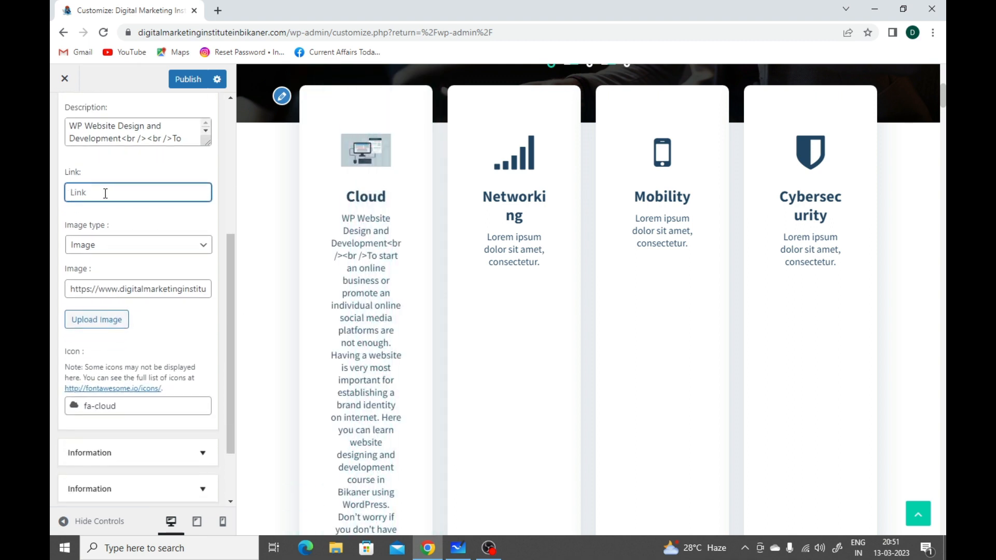
Step: Compare the first item's settings with the full Cloud card in the preview, and return to the Frontpage Sections list
scroll(328, 307, down, 5)
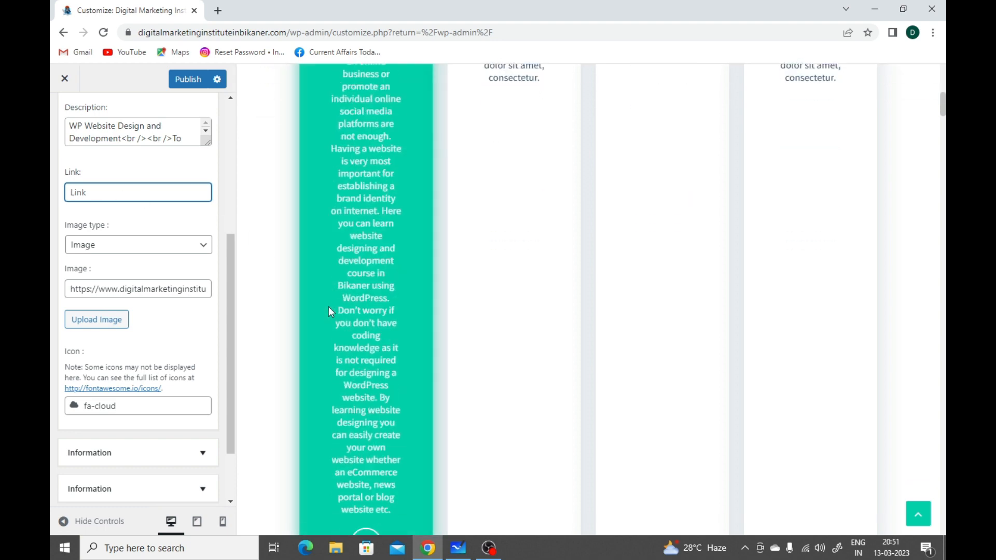
scroll(329, 307, down, 1)
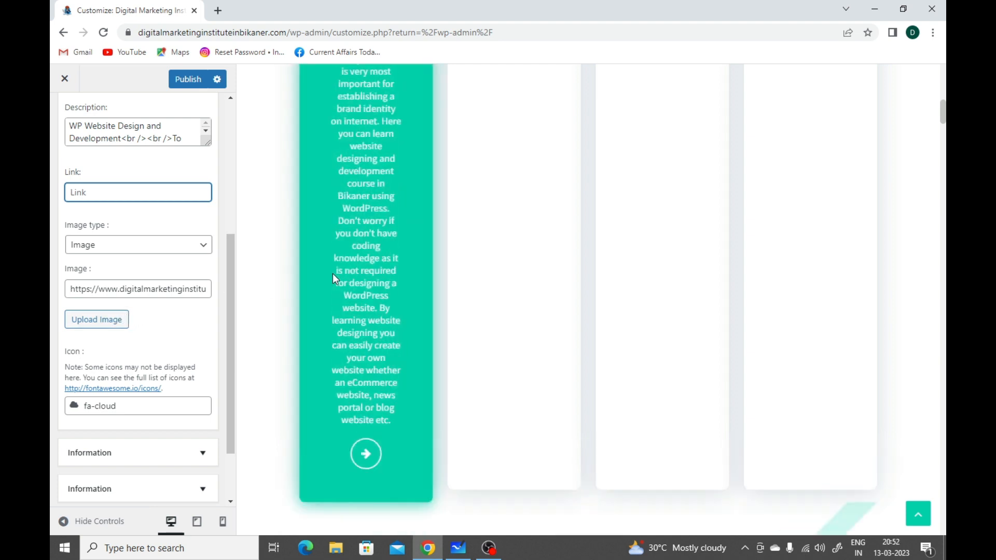
scroll(332, 273, up, 5)
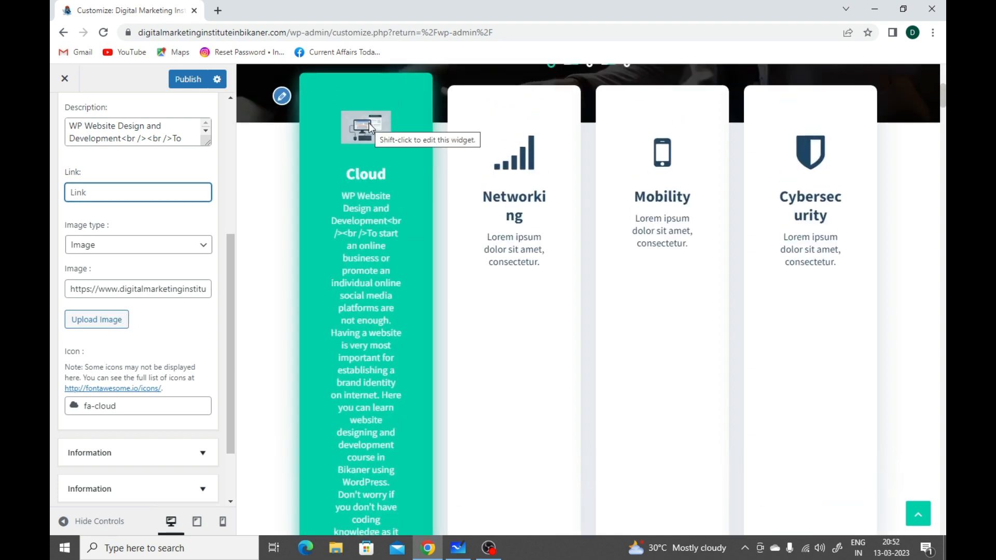
scroll(123, 400, down, 2)
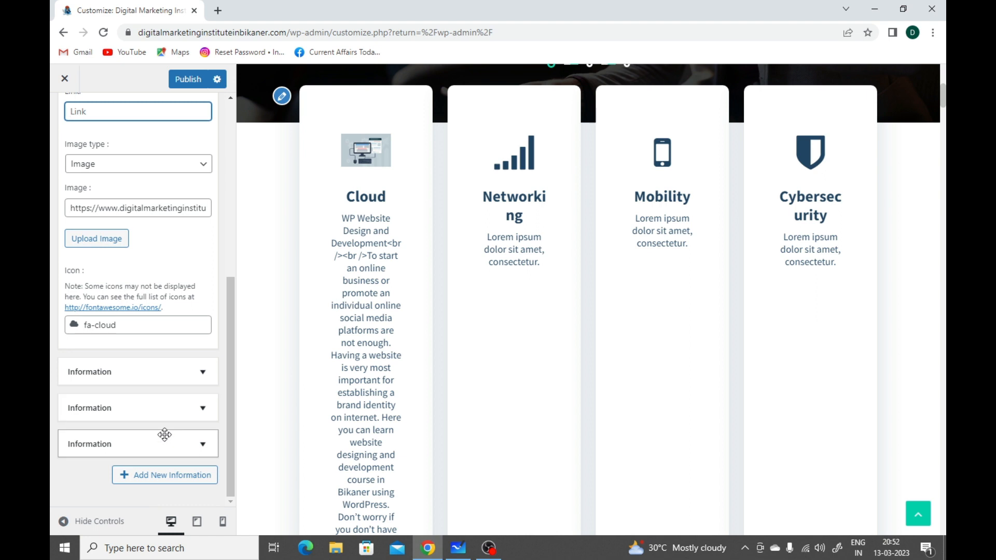
scroll(165, 435, up, 8)
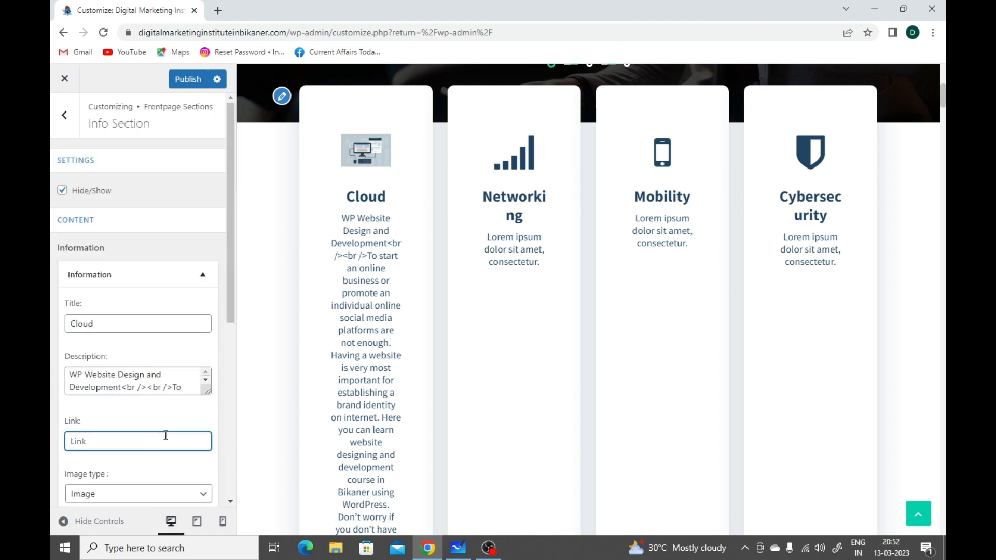
click(64, 114)
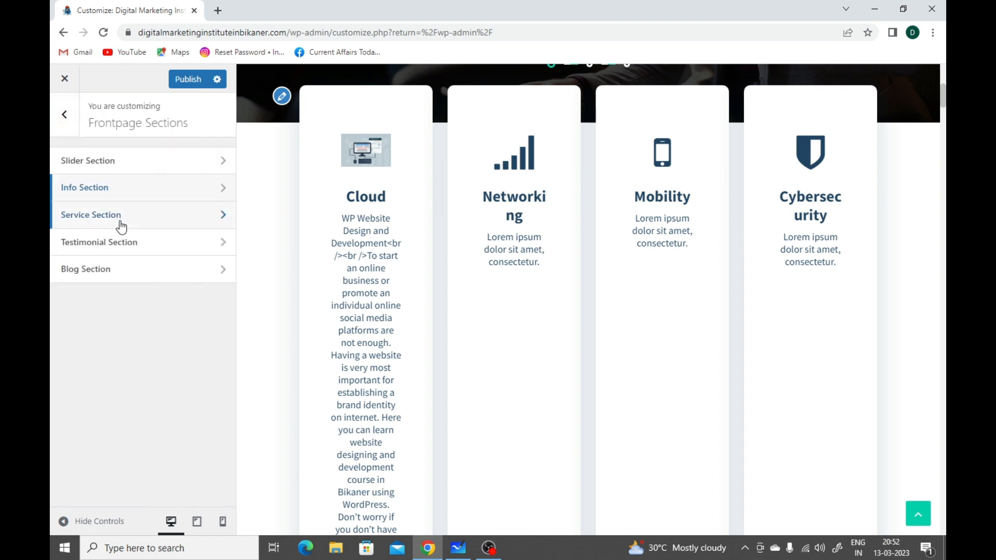
Step: Reopen the Info Section, hide it from the homepage and return to the Frontpage Sections list
click(122, 226)
click(65, 116)
click(110, 197)
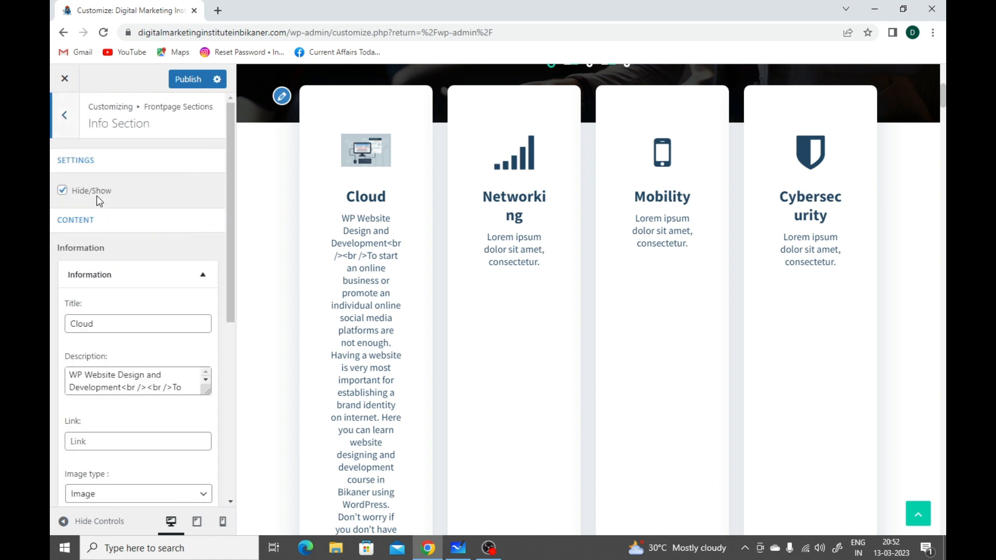
click(63, 190)
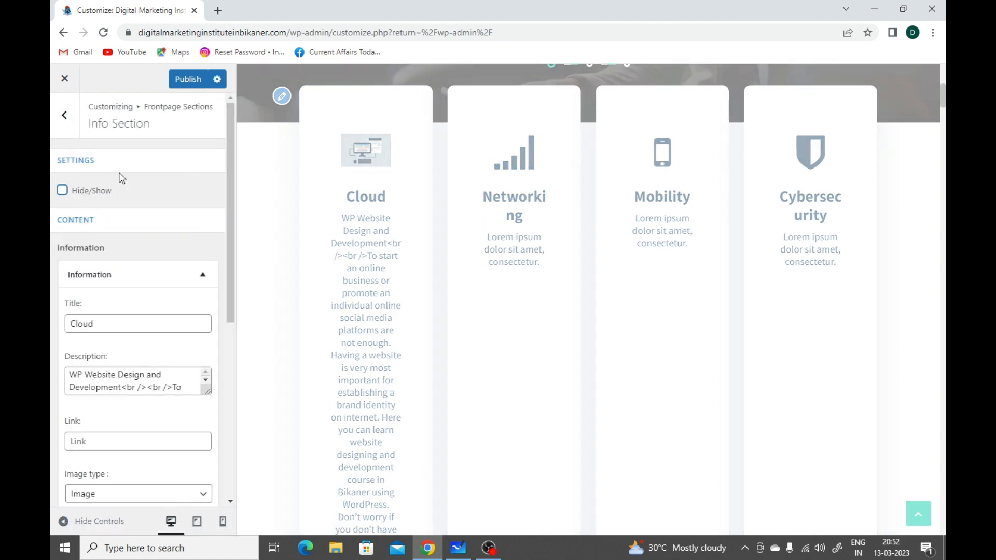
click(65, 125)
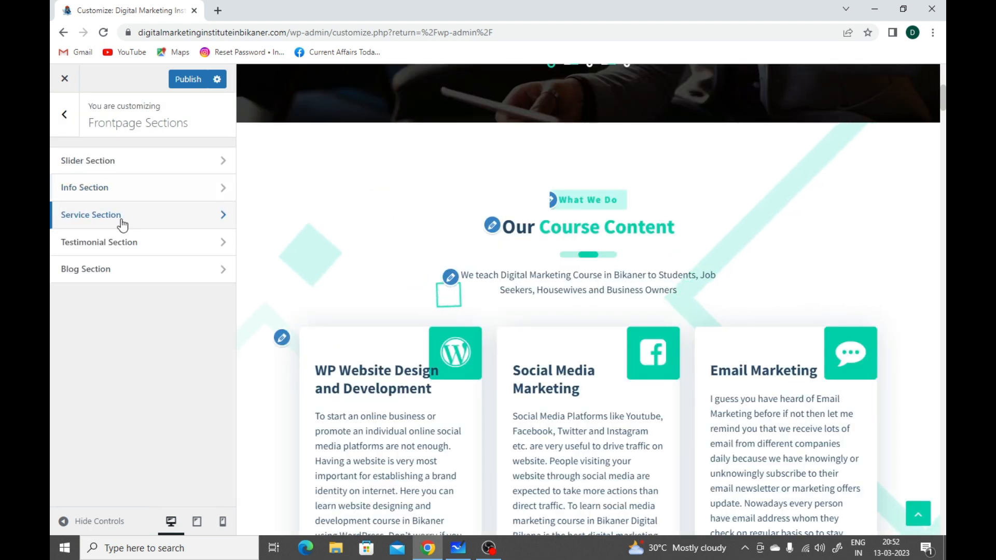
Step: Open the Service Section settings and compare its title, subtitle, description and service items with the Our Course Content area in the preview
click(121, 219)
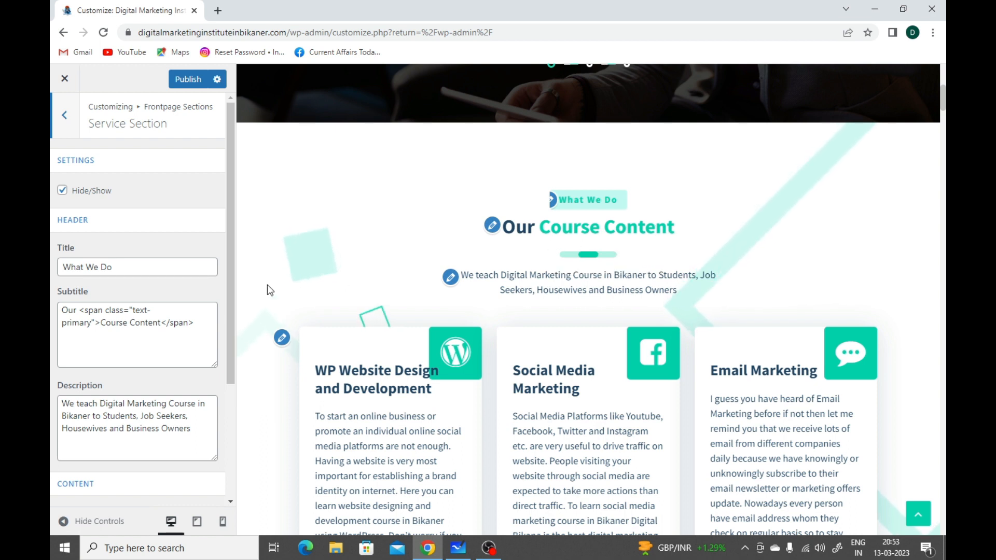
drag(61, 310, 78, 310)
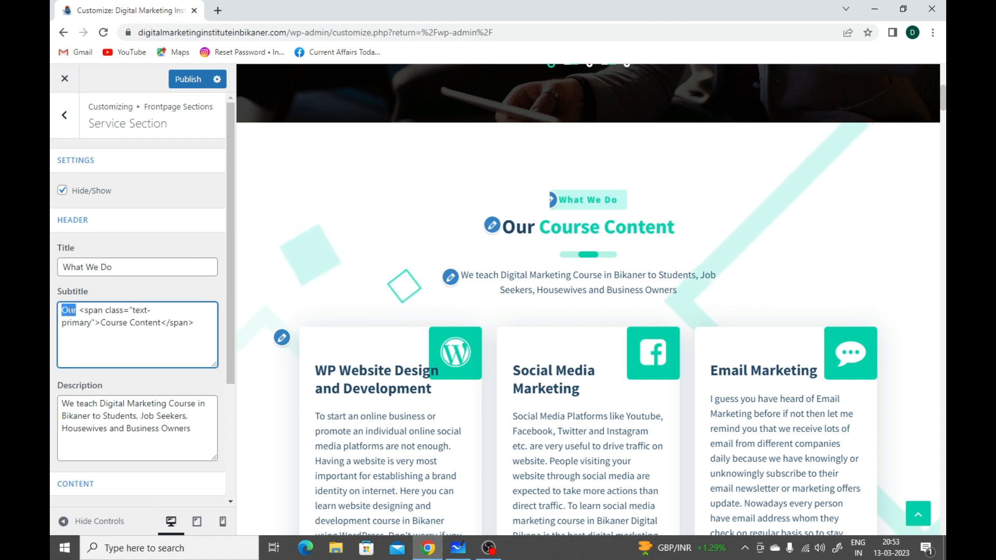
click(106, 325)
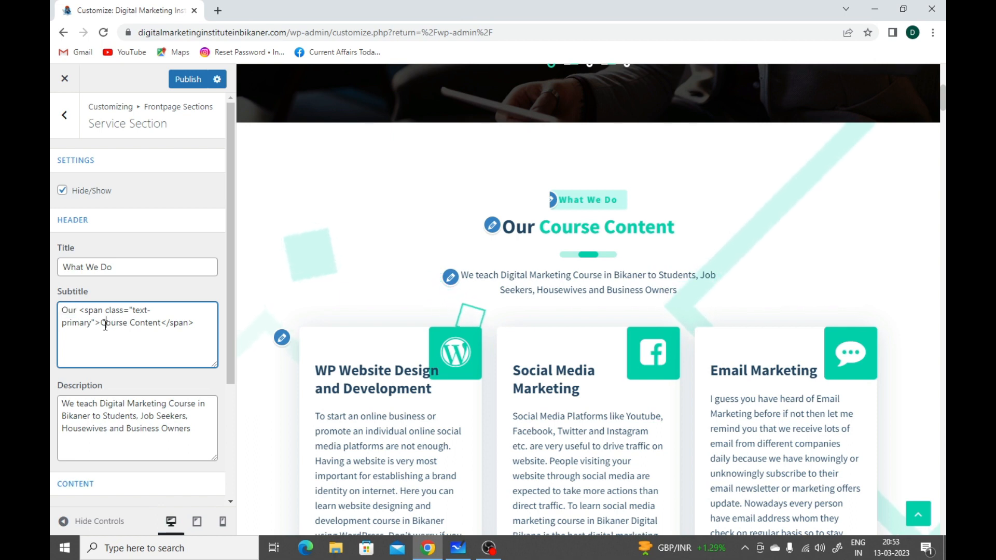
scroll(105, 327, down, 1)
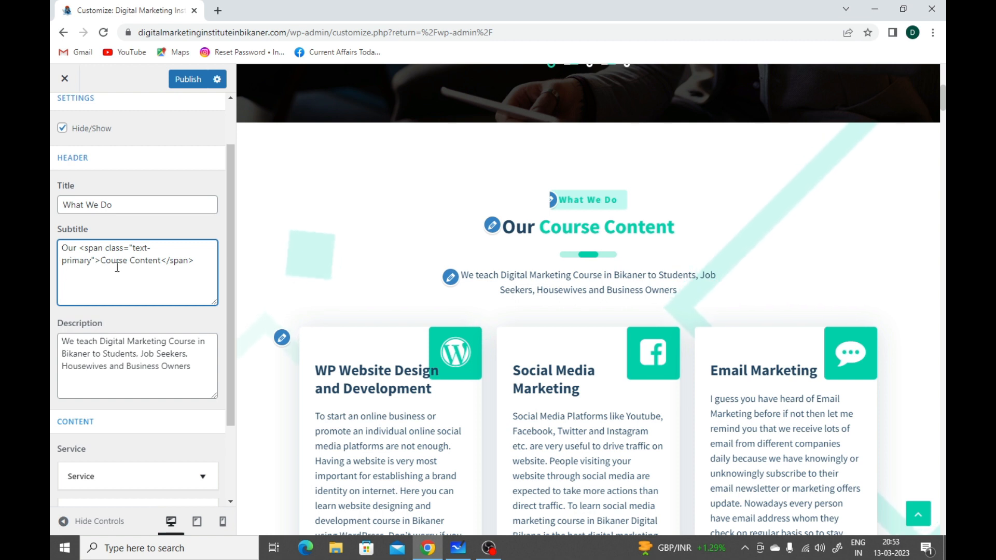
scroll(118, 268, down, 1)
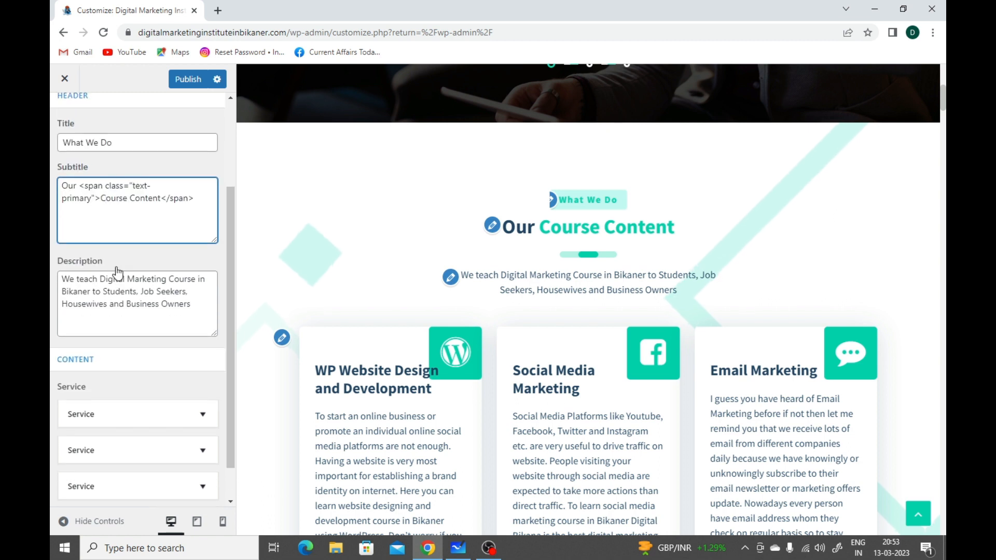
scroll(117, 272, down, 1)
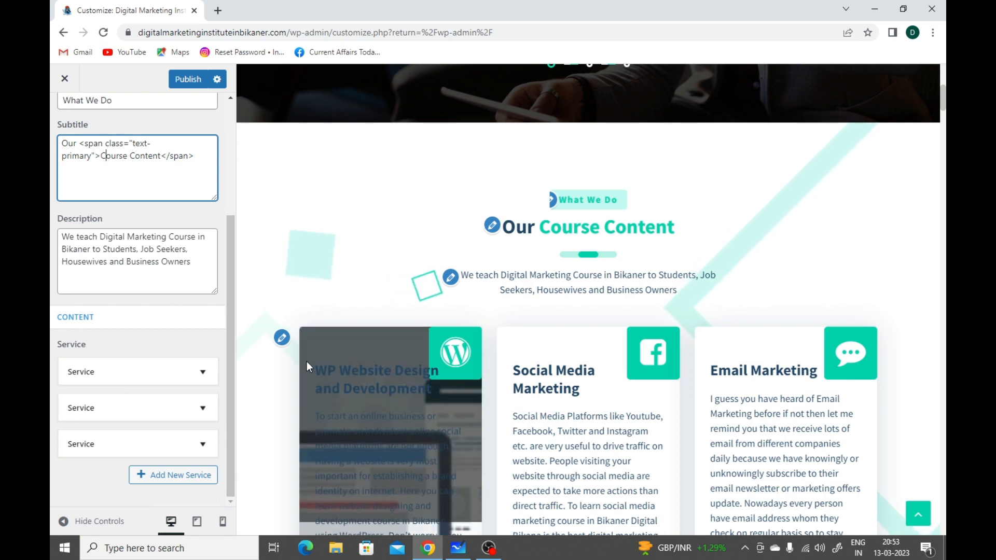
scroll(424, 322, down, 5)
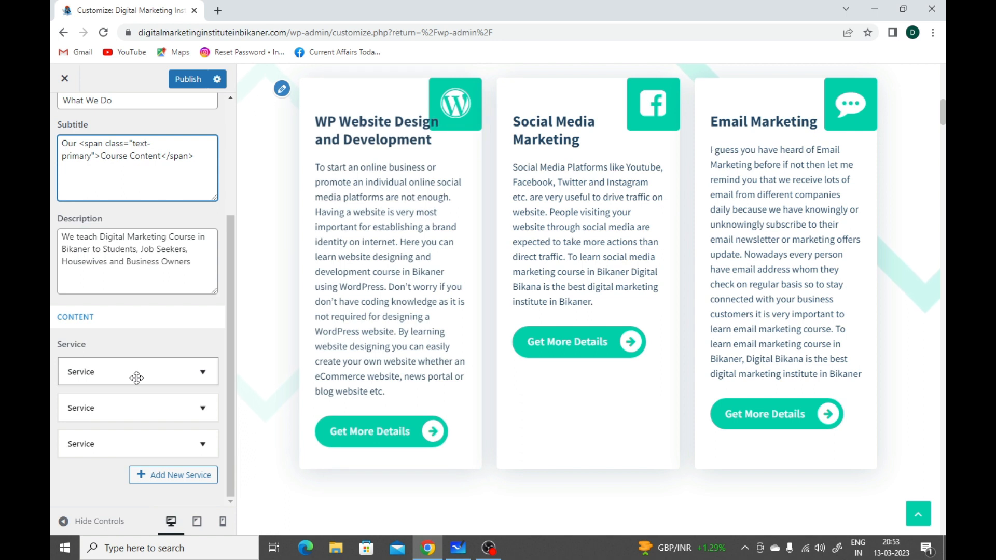
Step: Expand the first service, review its title, description, button label, link, image and icon settings, and return to the Frontpage Sections list
click(136, 372)
scroll(136, 378, down, 3)
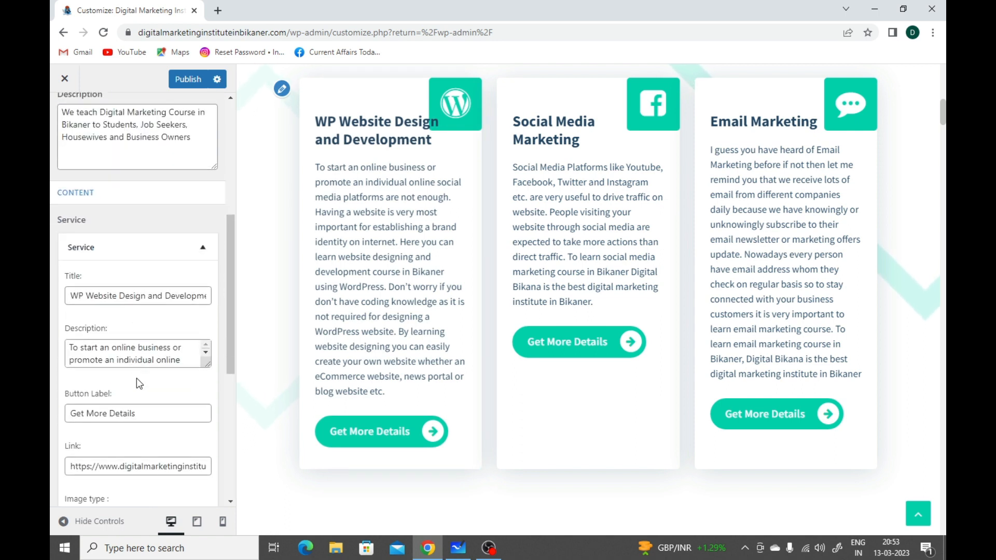
scroll(136, 378, down, 1)
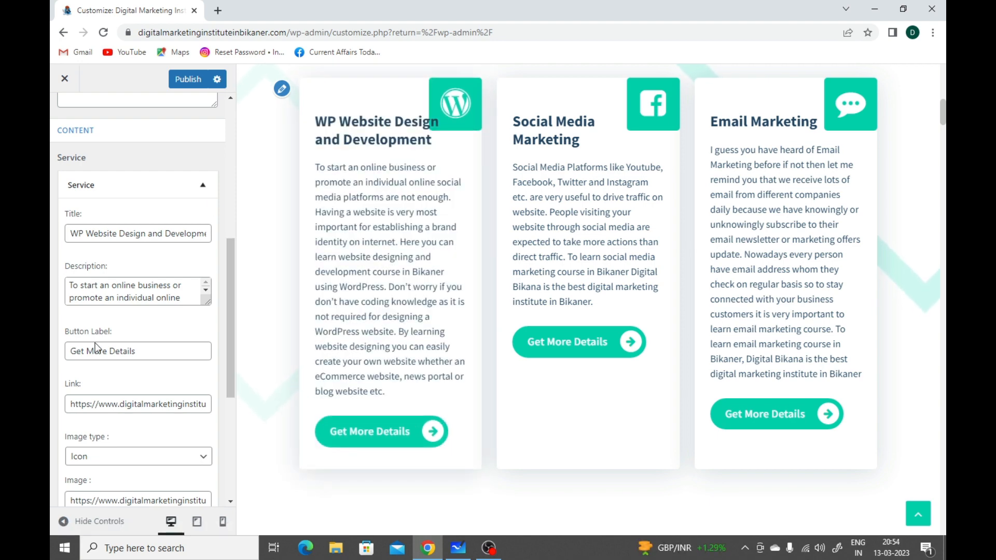
scroll(106, 347, down, 1)
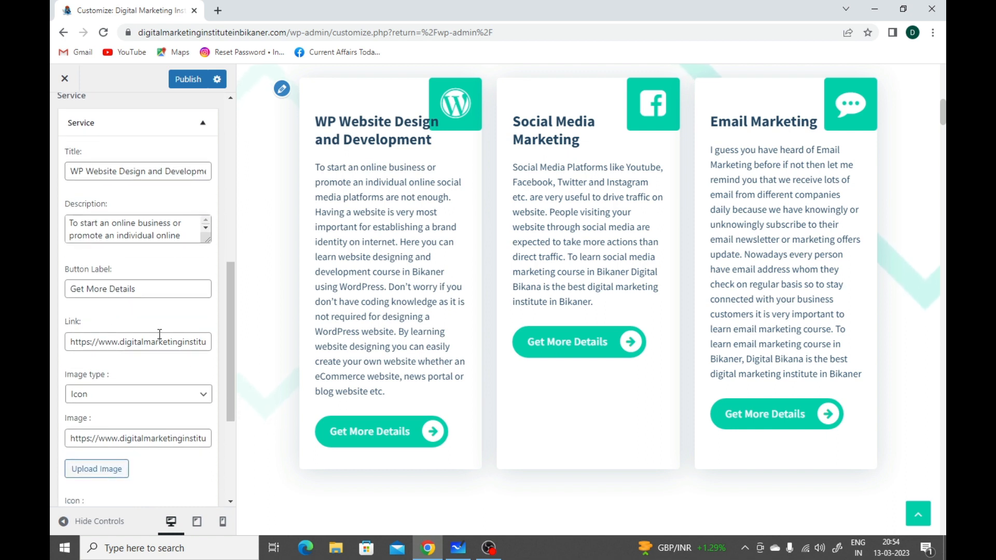
scroll(161, 401, down, 1)
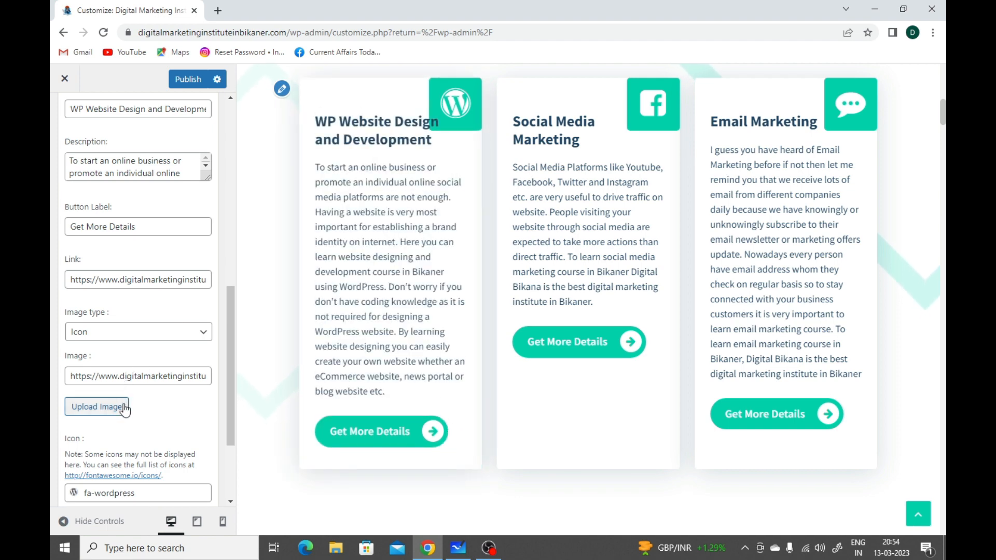
scroll(150, 417, down, 1)
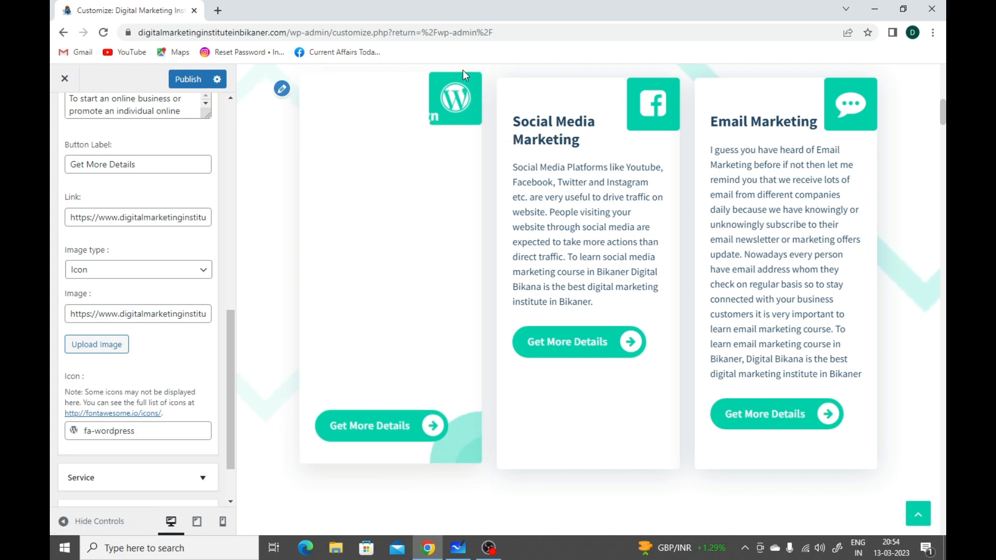
scroll(177, 373, down, 1)
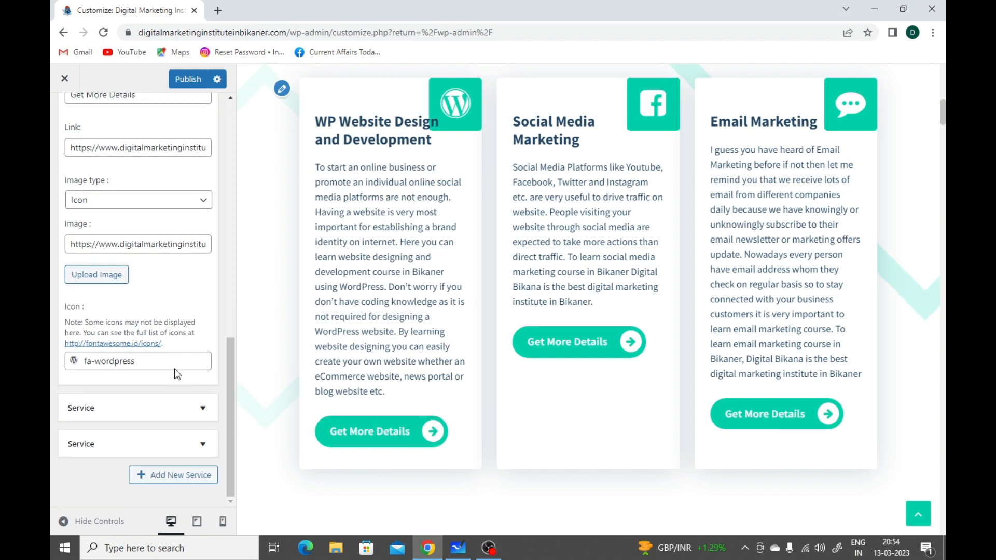
scroll(205, 366, up, 8)
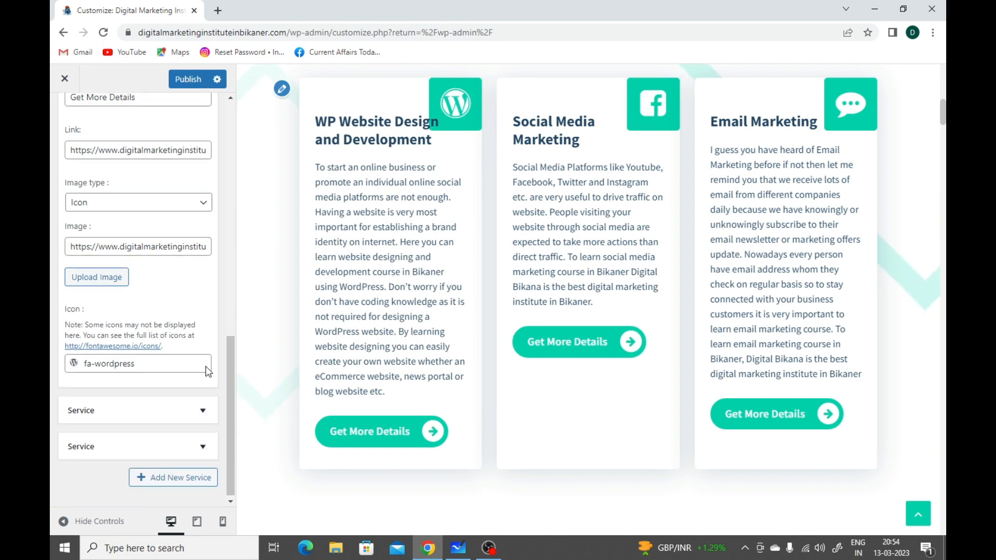
scroll(205, 366, up, 2)
click(65, 115)
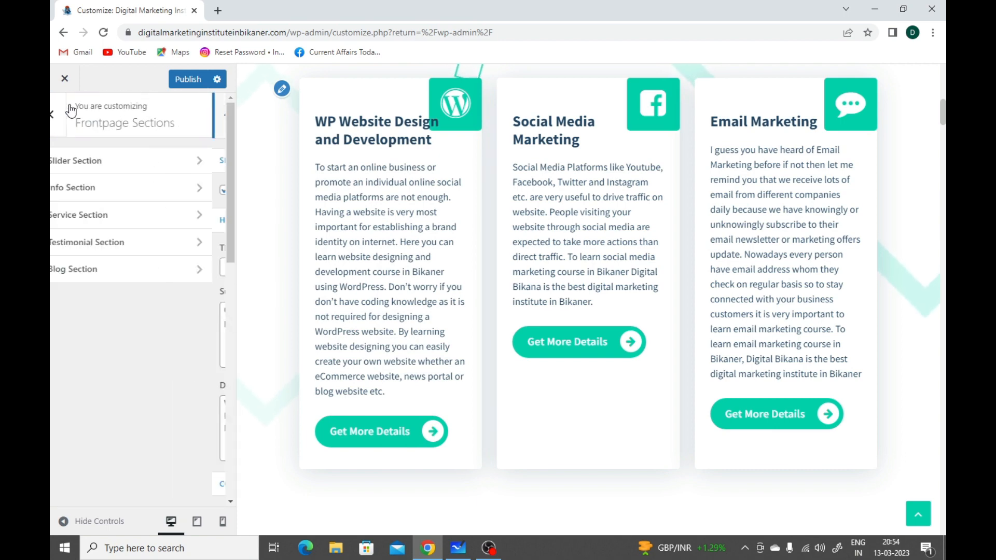
Step: Open the Testimonial Section settings and turn the section on for the homepage
click(115, 253)
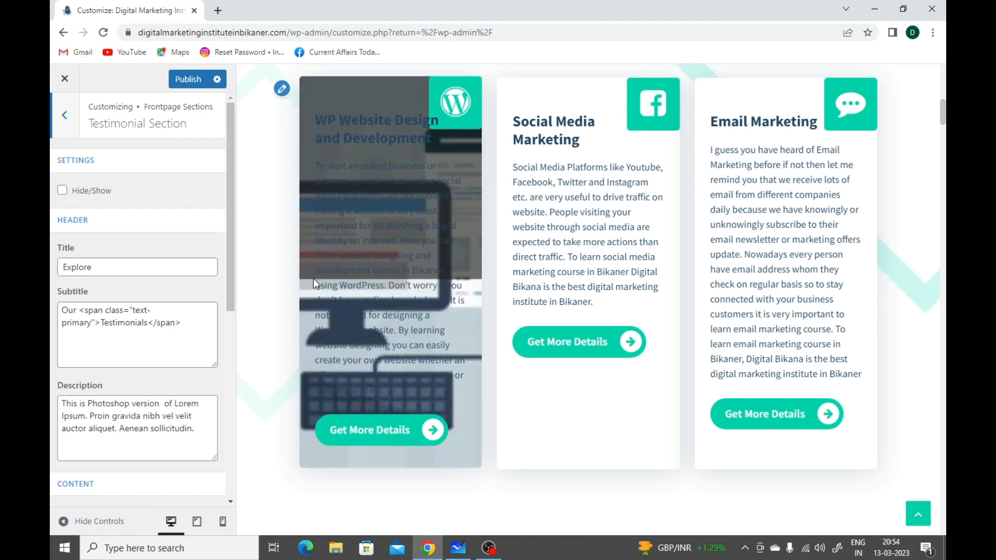
scroll(298, 310, down, 7)
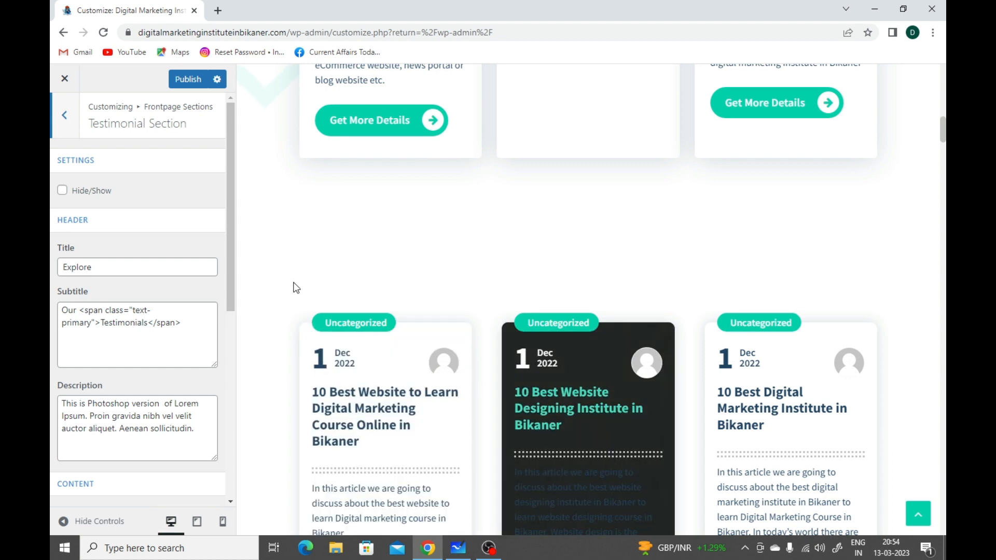
click(63, 190)
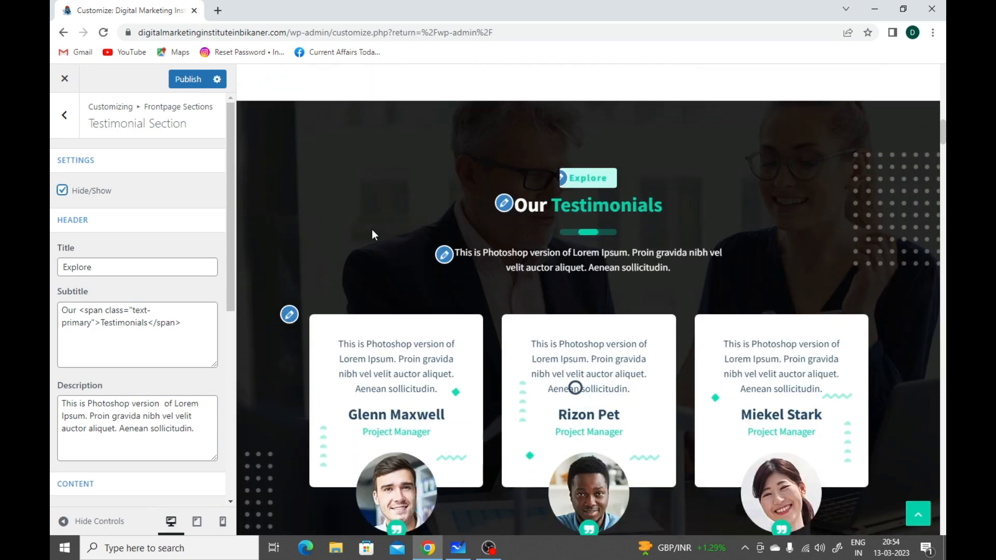
Step: Compare the Testimonial Section's title, subtitle and description fields with the Our Testimonials heading area in the preview
scroll(371, 229, down, 1)
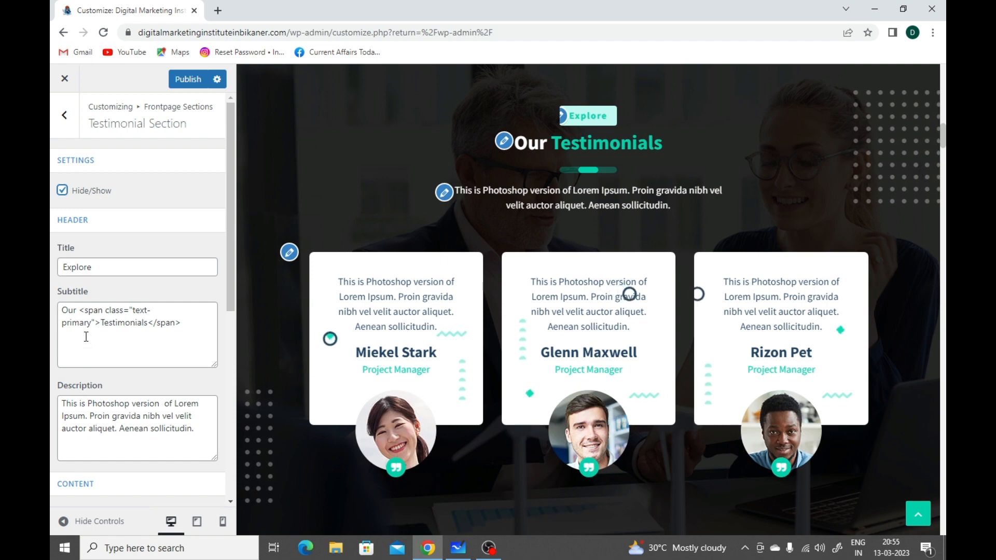
scroll(82, 326, down, 2)
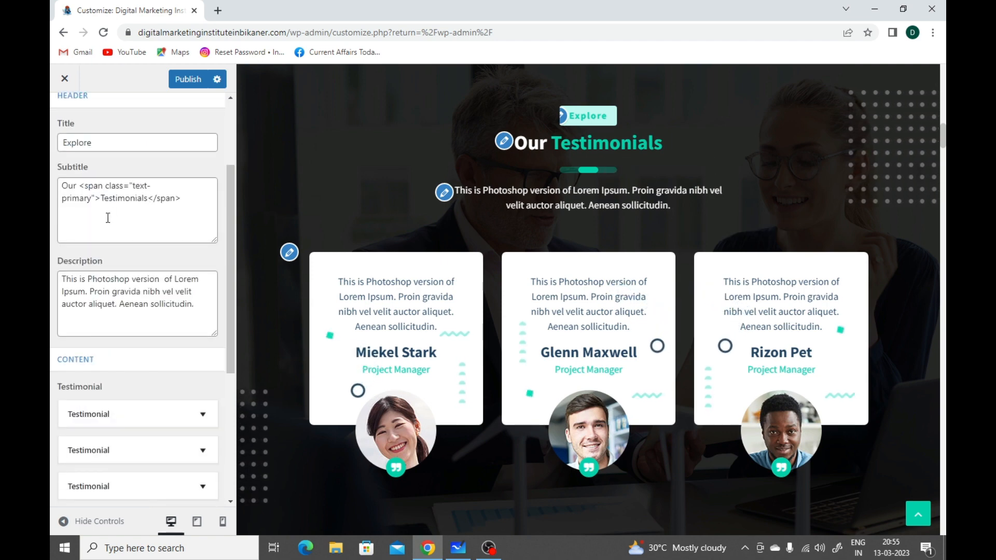
scroll(128, 297, down, 1)
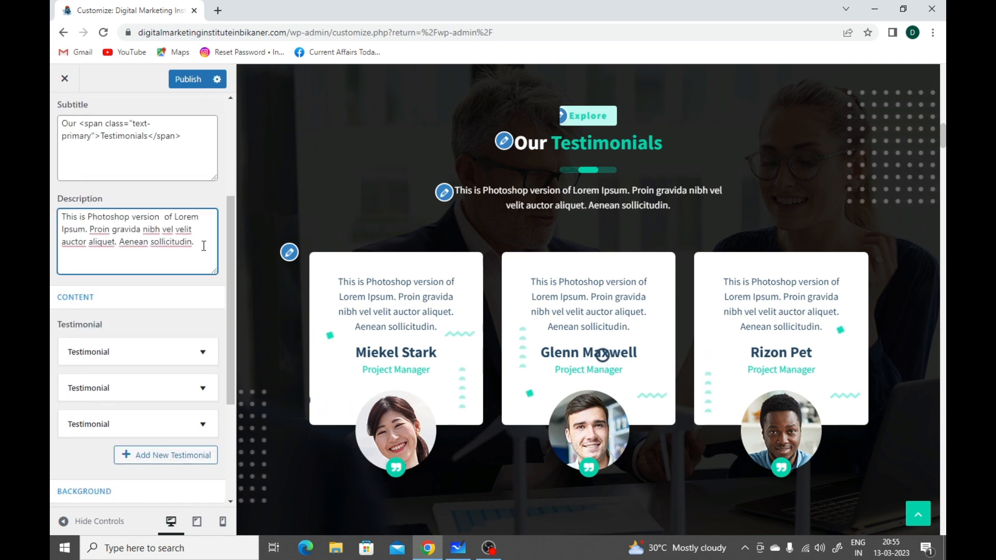
drag(194, 242, 52, 223)
click(110, 224)
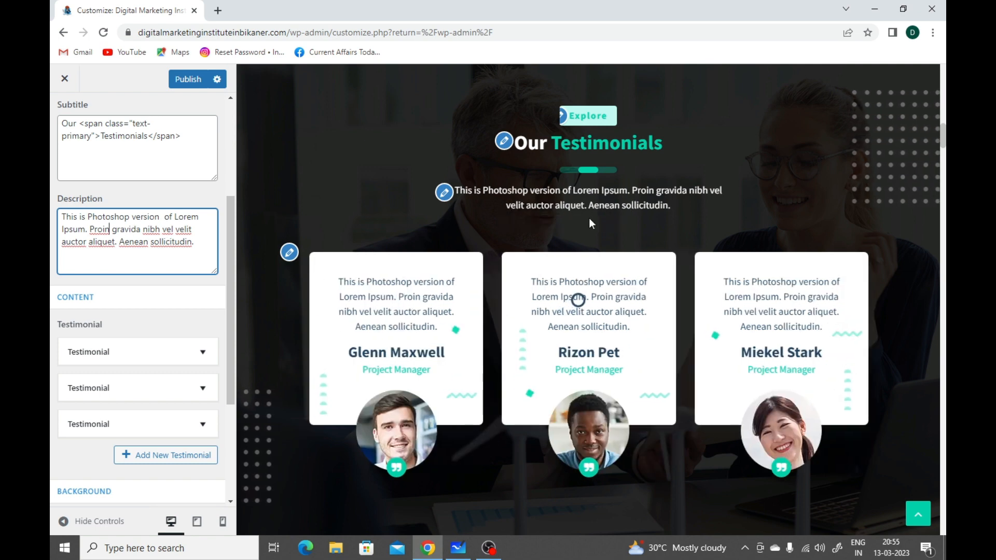
Step: Expand the first and second testimonials, review their title, subtitle, description and image settings, and collapse the second one again
scroll(158, 322, down, 2)
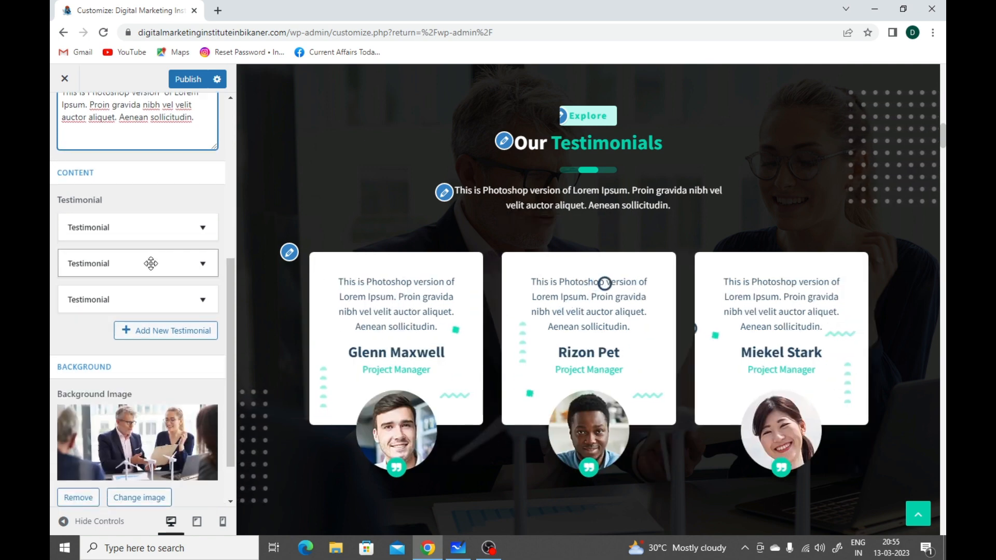
click(145, 222)
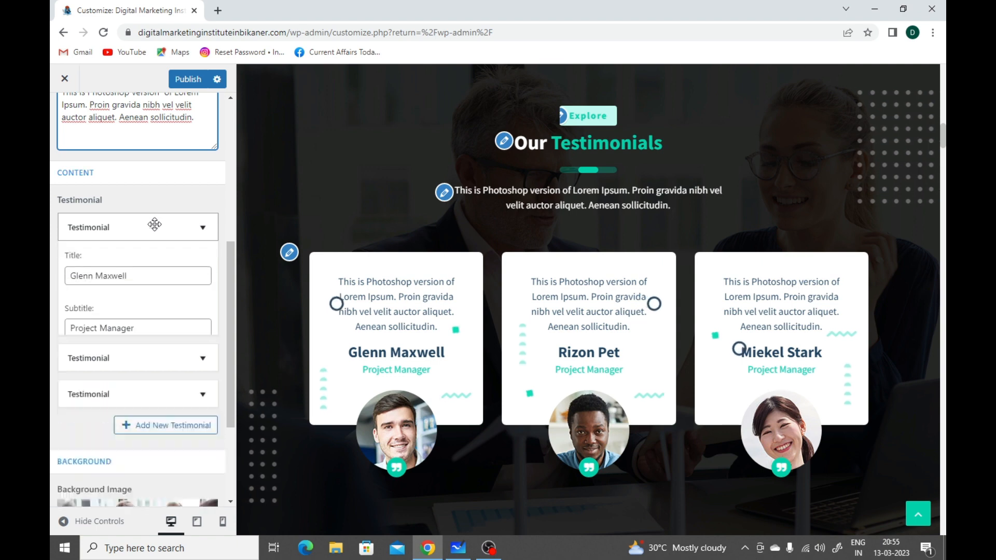
scroll(193, 277, down, 1)
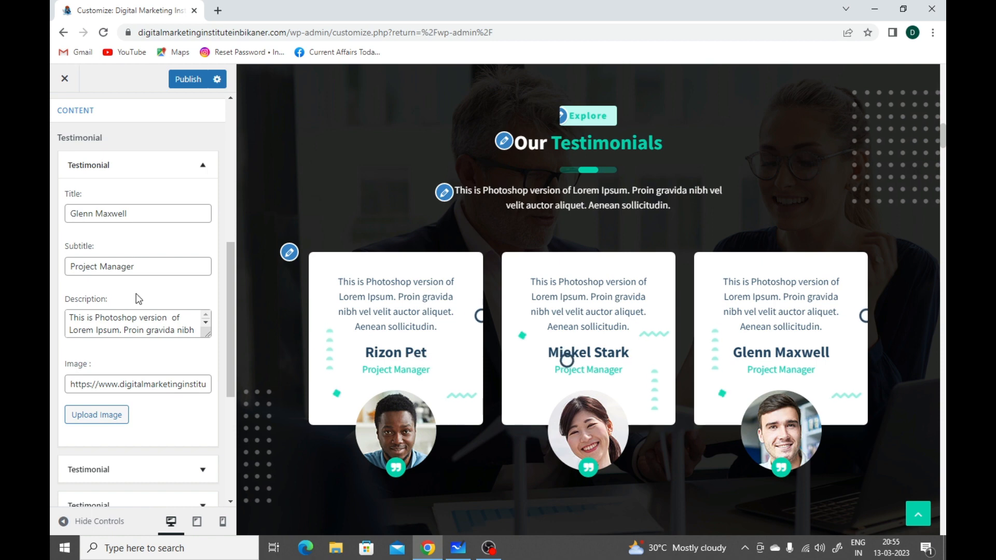
scroll(145, 307, down, 1)
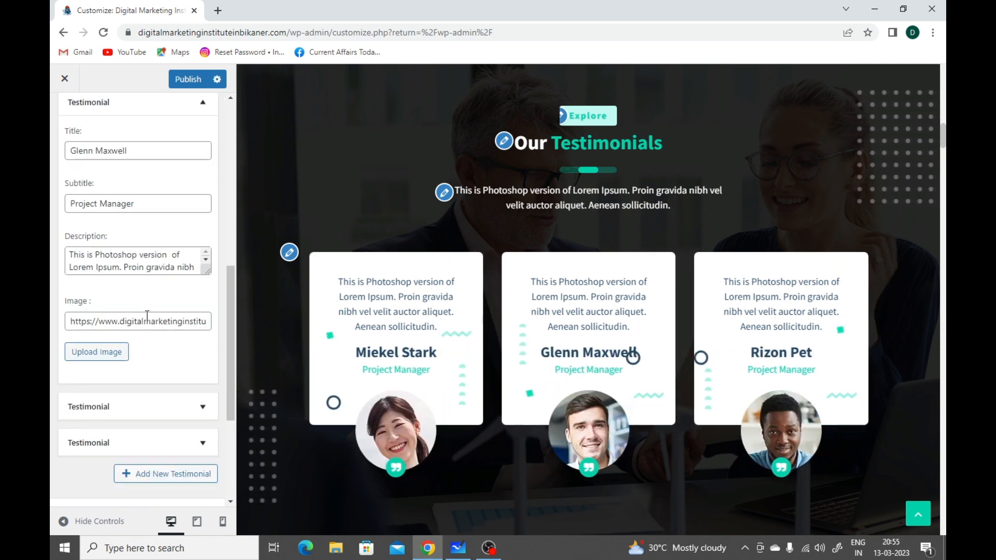
scroll(136, 313, down, 1)
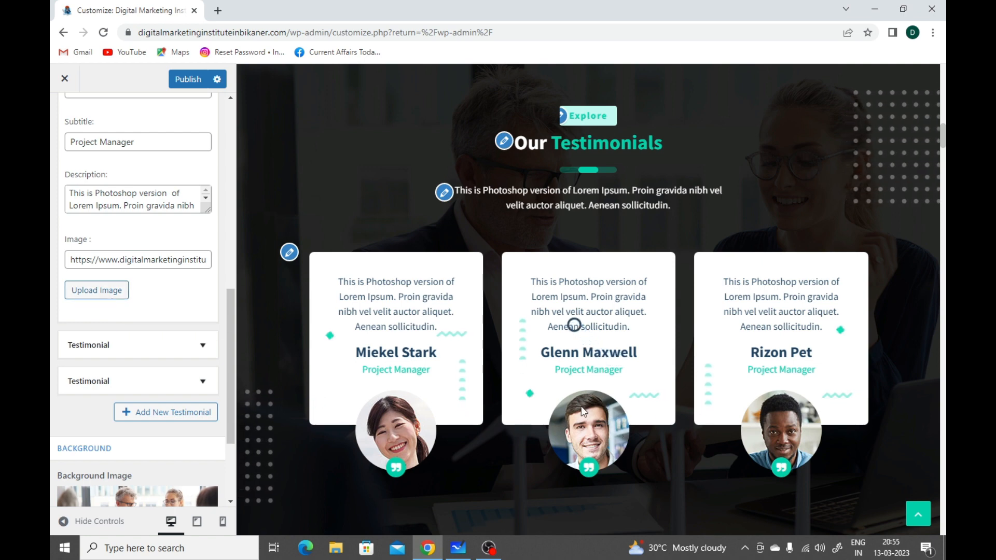
click(129, 345)
scroll(124, 341, down, 2)
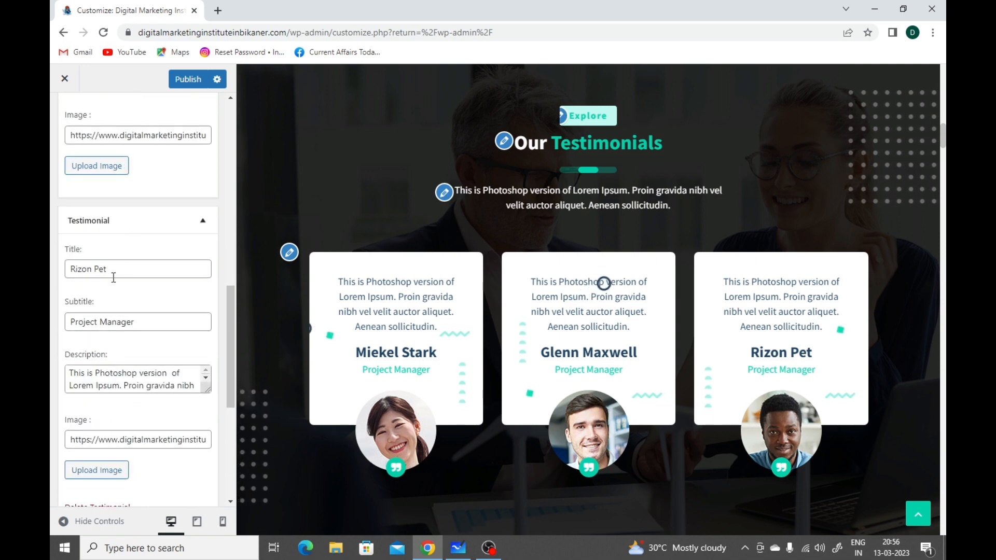
click(130, 226)
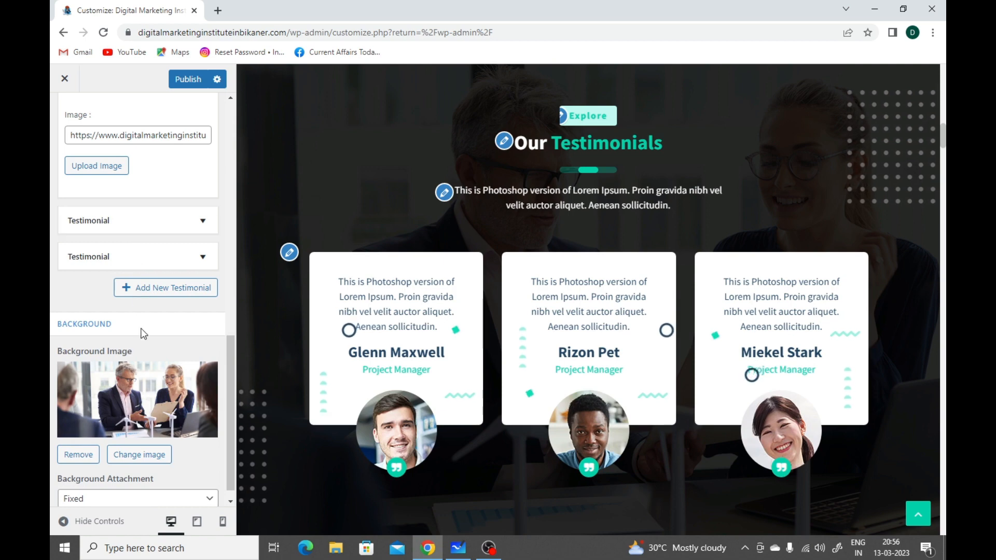
Step: Review the Testimonial Section's background image settings and the available Background Attachment options
scroll(143, 331, down, 1)
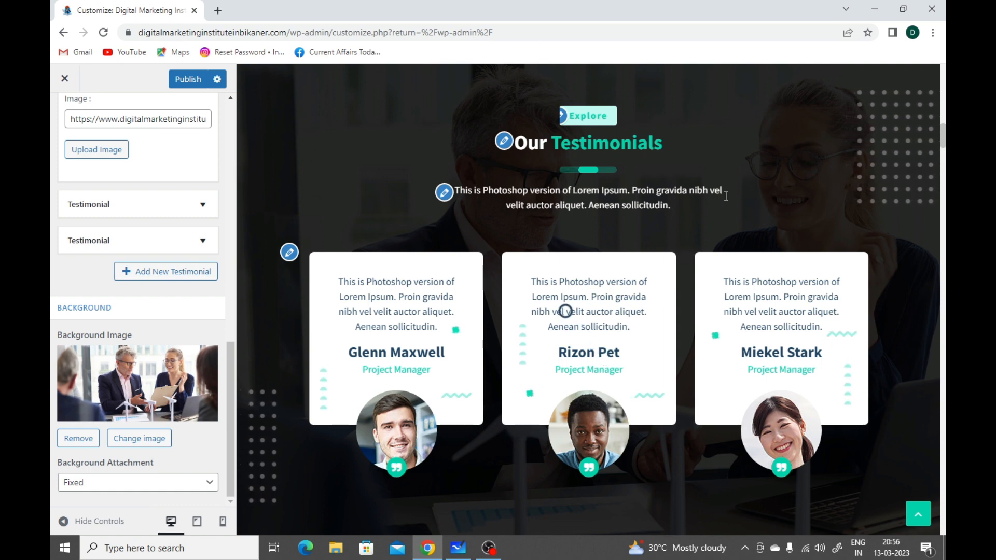
click(166, 487)
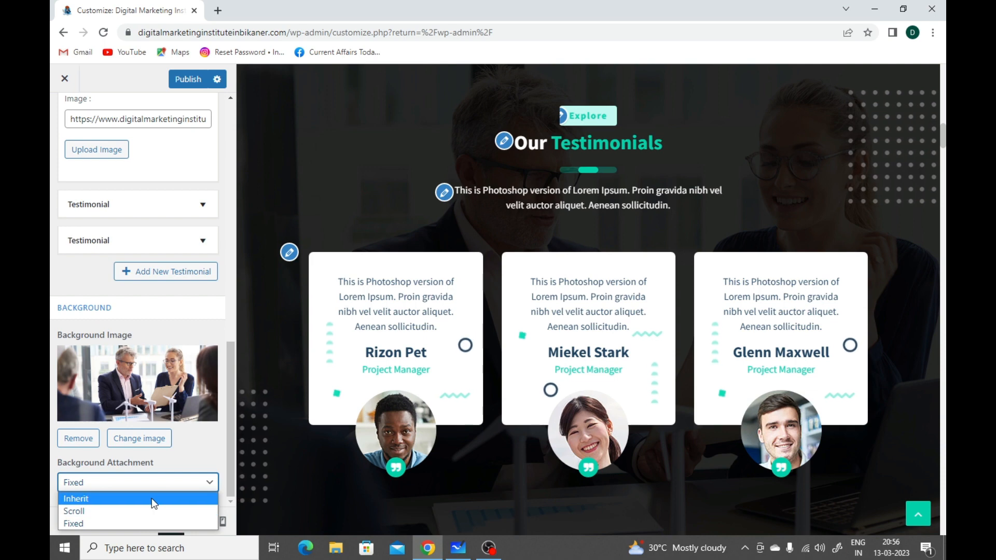
click(230, 322)
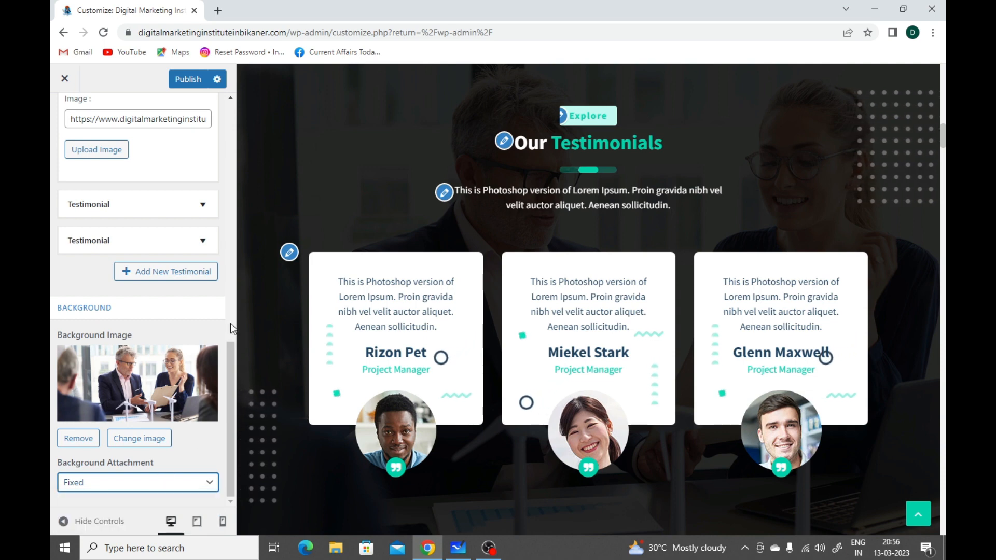
Step: Hide the Testimonial Section from the homepage and return to the Frontpage Sections list
scroll(166, 206, up, 15)
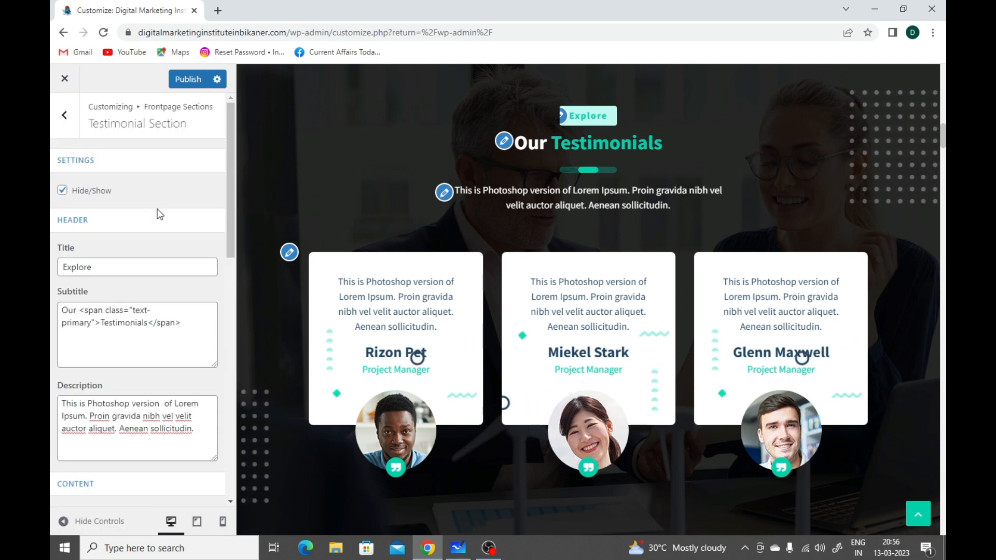
click(65, 191)
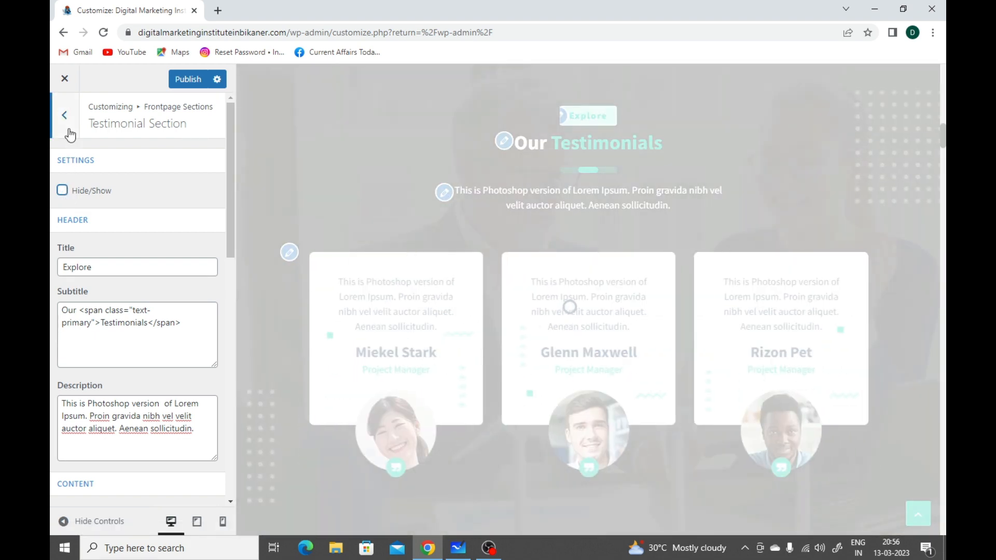
click(69, 134)
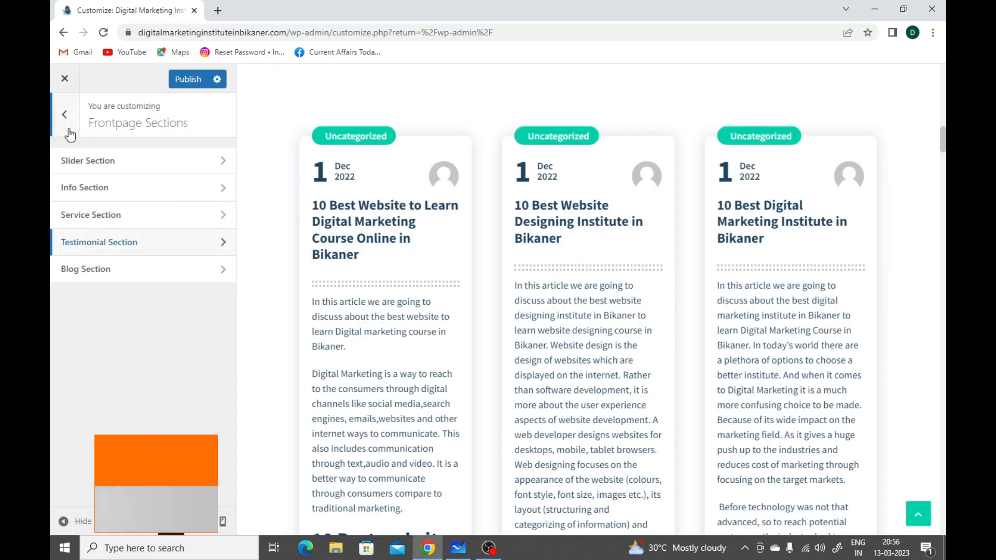
Step: Open the Blog Section, review its header fields, number of posts setting and the posts in the preview, and return to the main customizer list
click(142, 279)
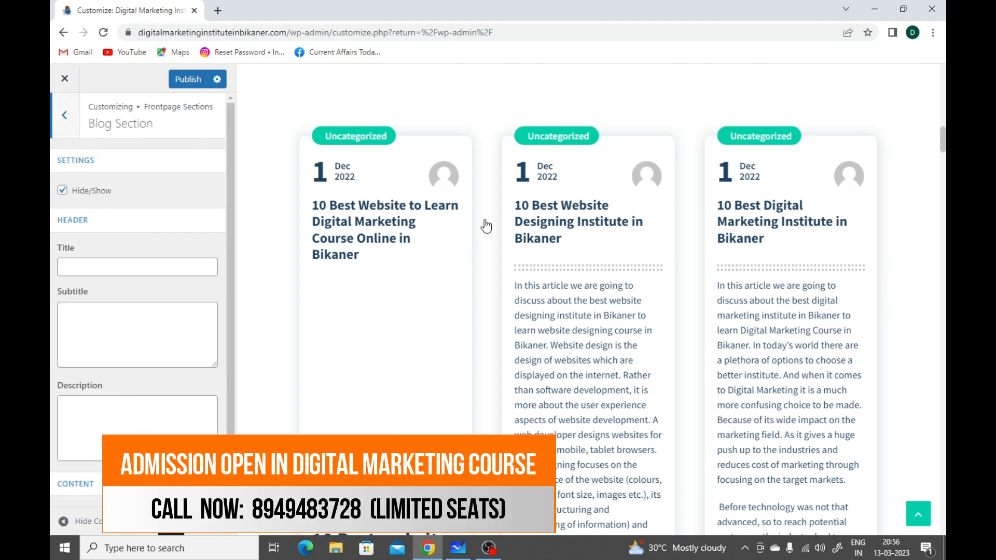
scroll(559, 250, down, 1)
scroll(559, 250, down, 2)
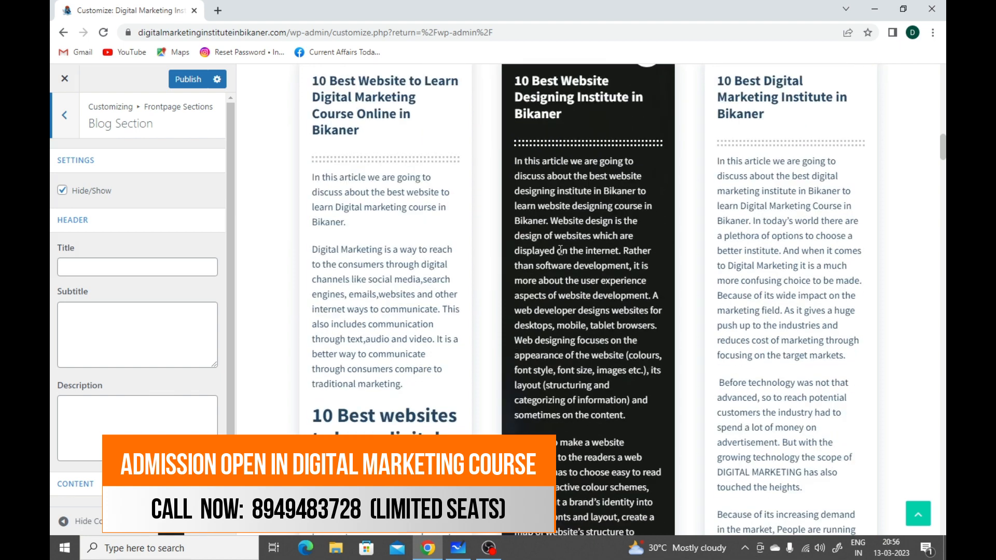
scroll(560, 250, up, 2)
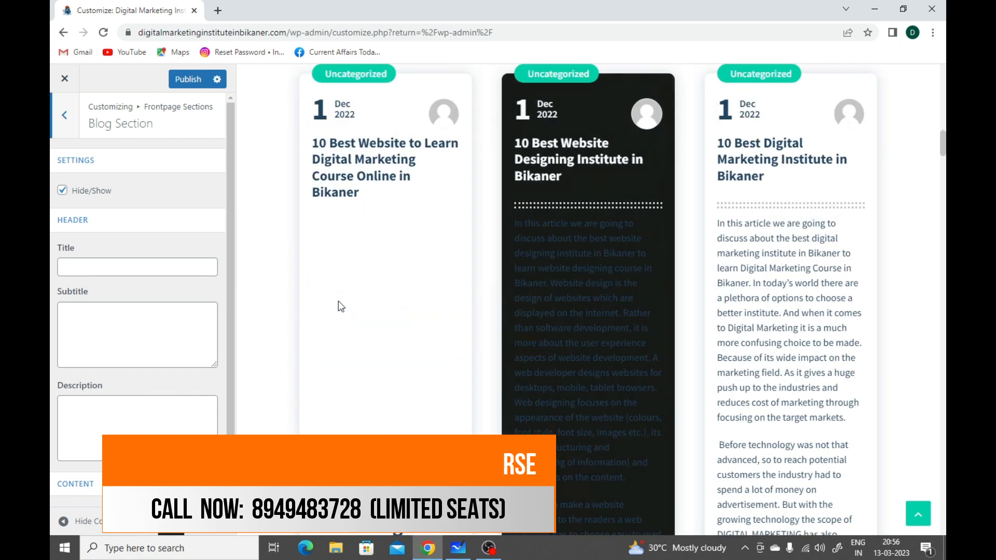
scroll(158, 320, down, 1)
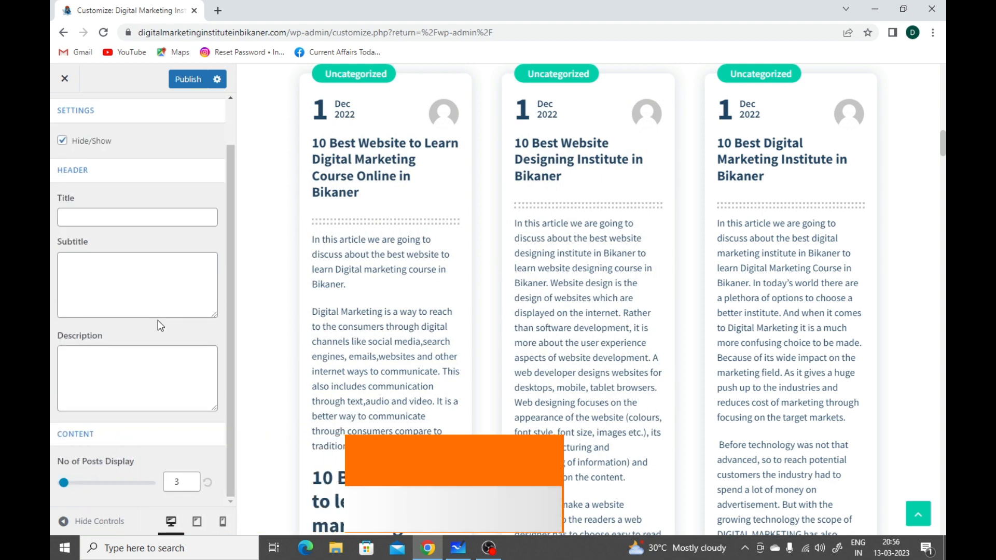
scroll(363, 234, up, 2)
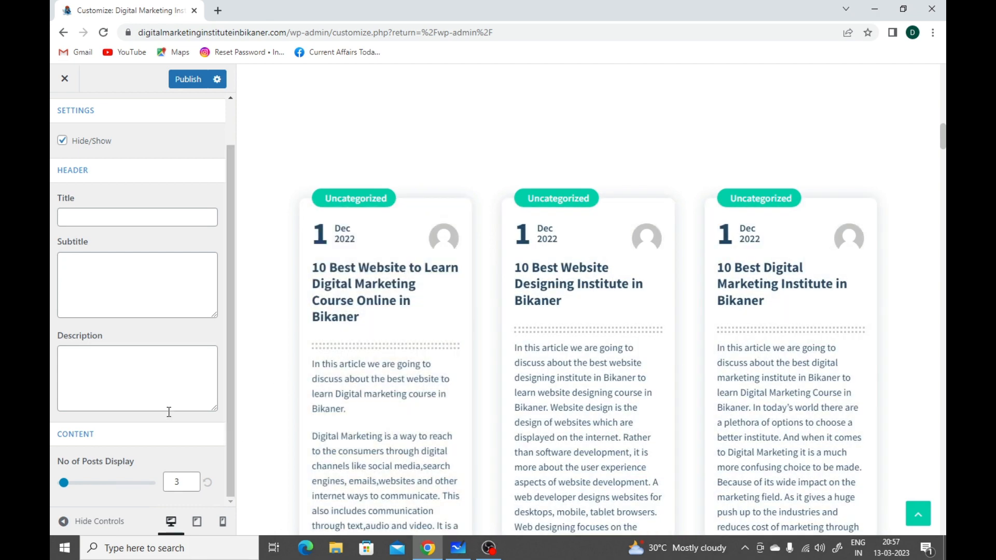
scroll(168, 412, up, 1)
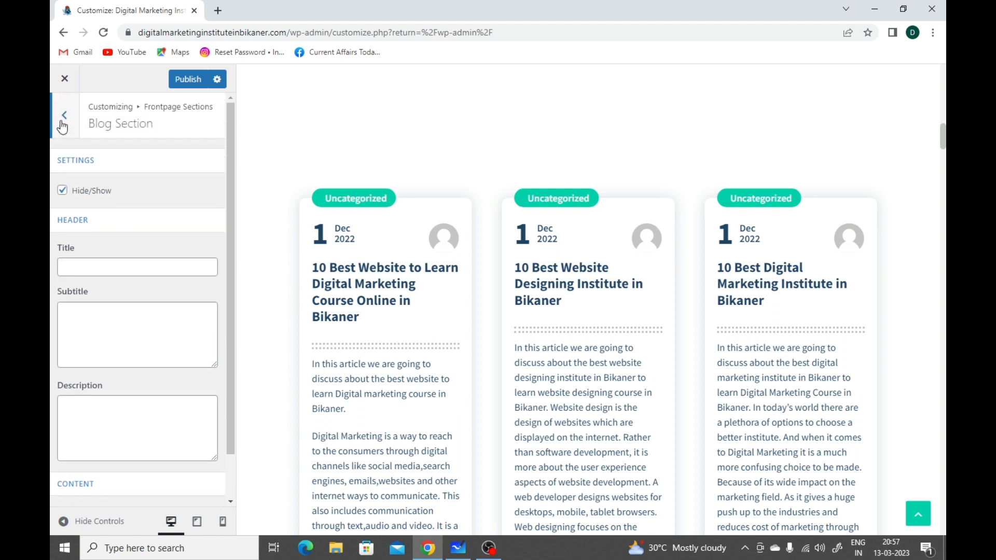
click(62, 124)
click(62, 126)
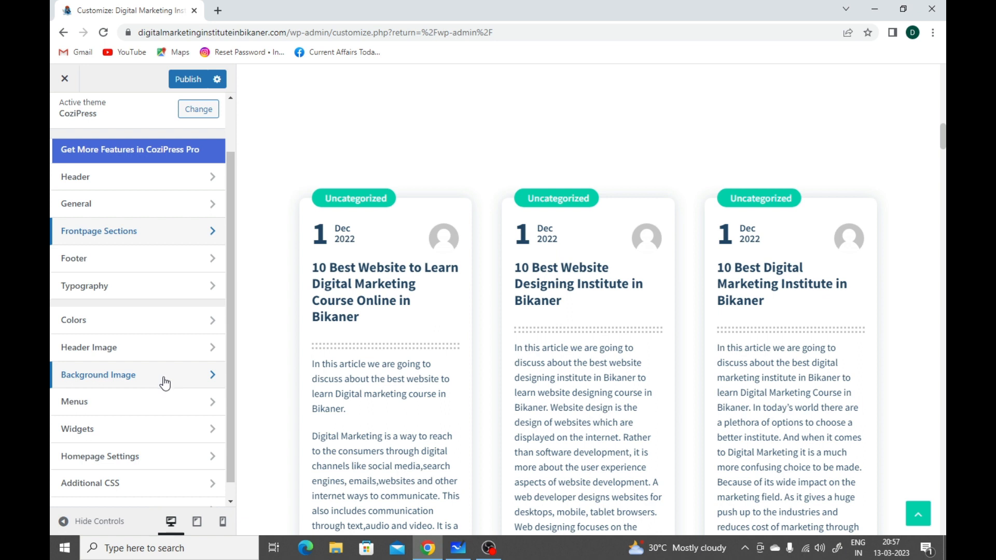
Step: Open the Footer settings and examine the footer area at the end of the homepage preview
click(96, 260)
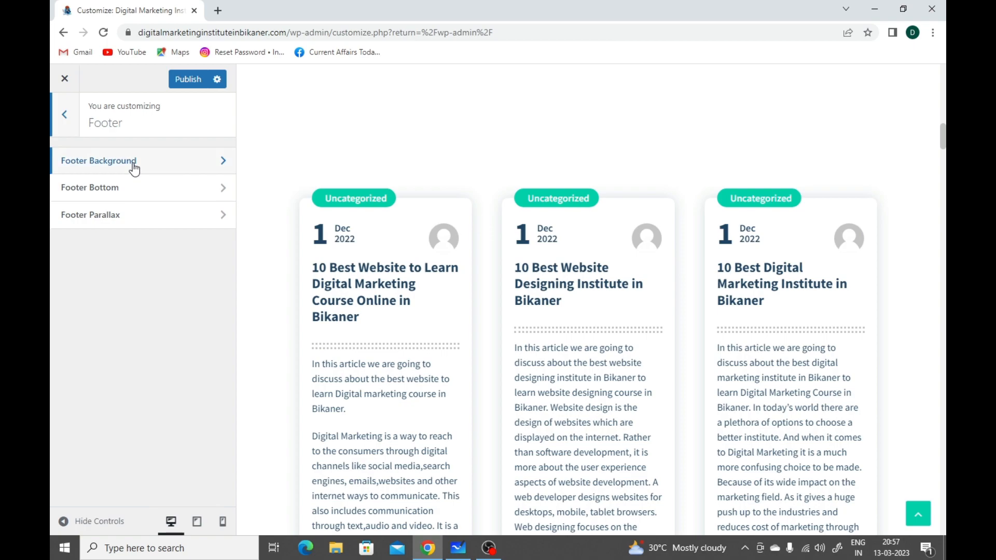
scroll(415, 238, down, 10)
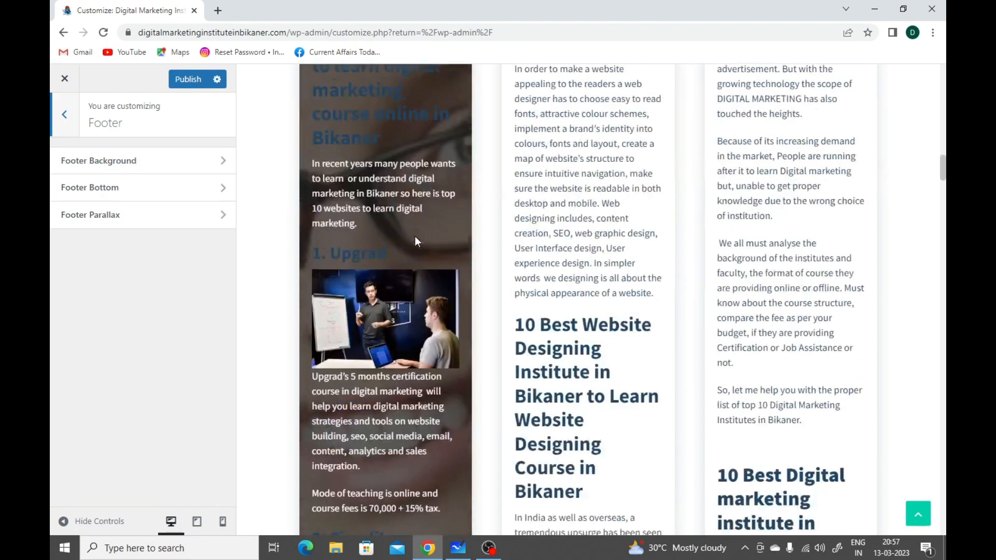
scroll(415, 238, down, 10)
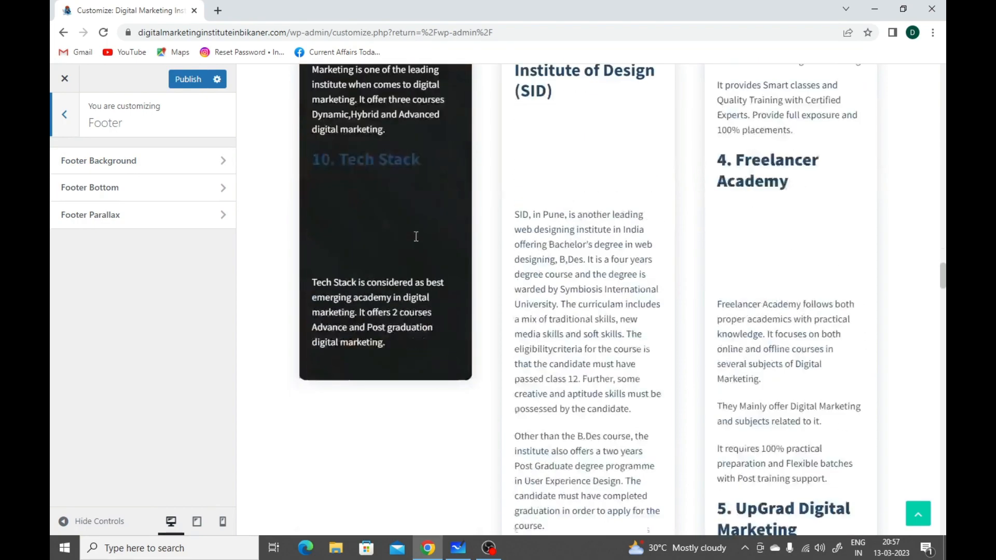
scroll(417, 242, down, 10)
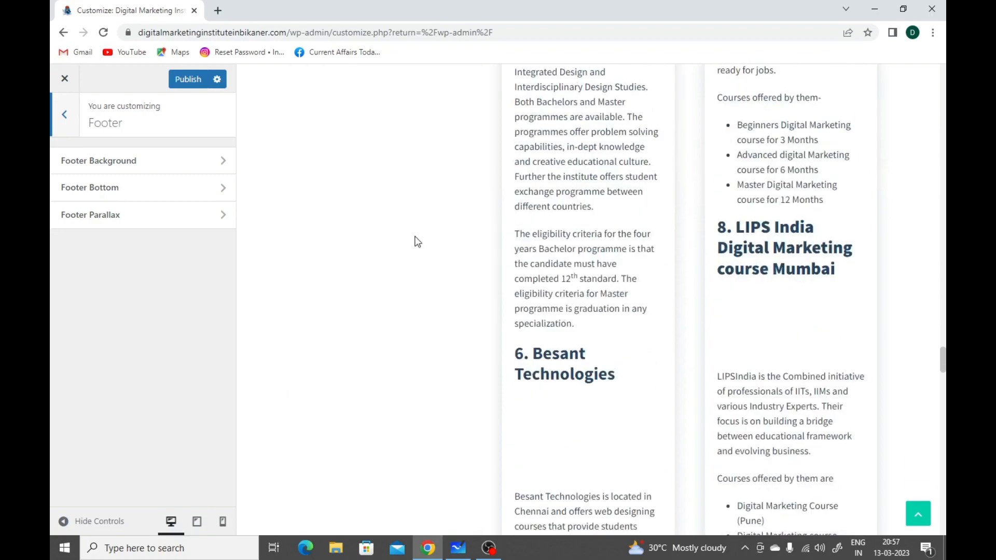
scroll(417, 242, down, 10)
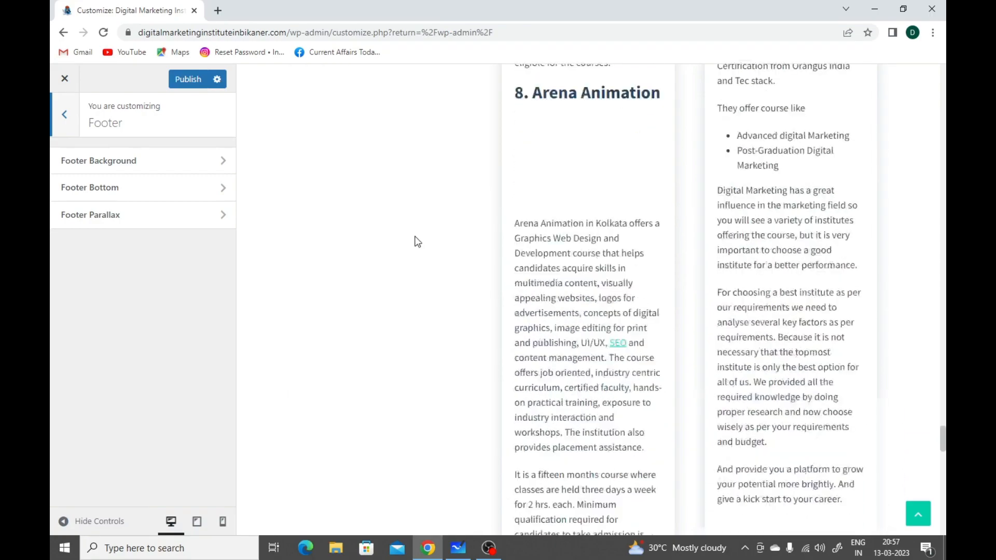
scroll(418, 241, down, 10)
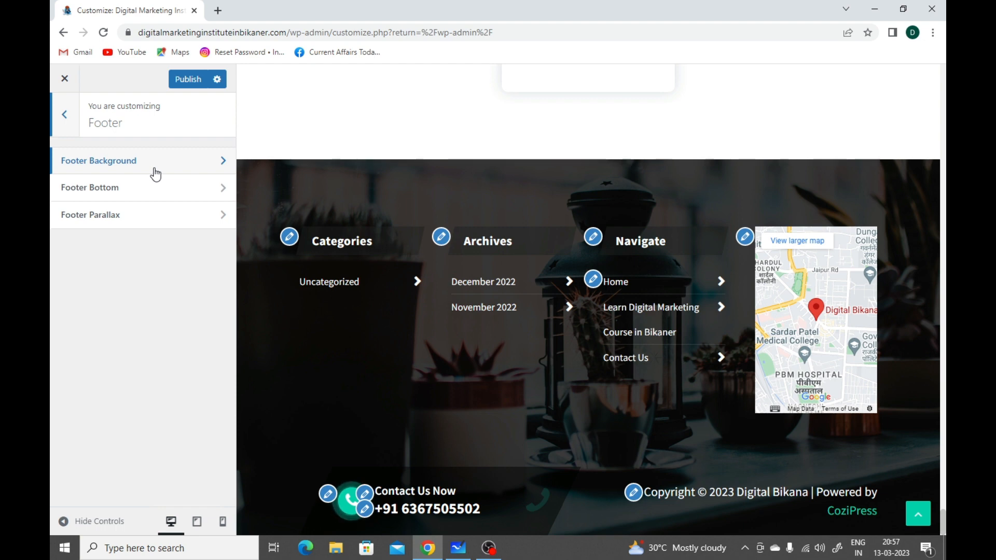
Step: Open Footer Background, look through the media library and file upload options for its image, and return to the Footer list without choosing one
click(156, 175)
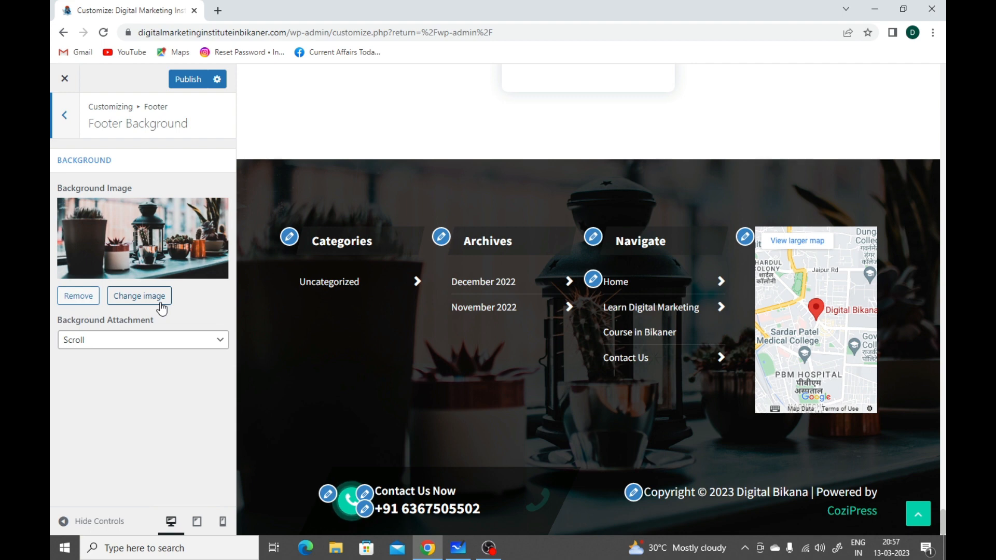
click(161, 308)
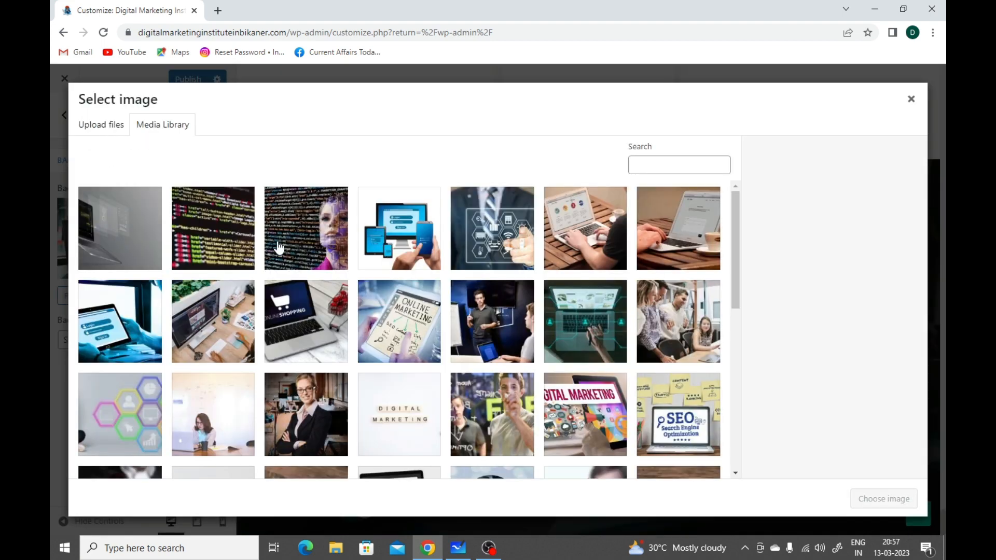
click(127, 136)
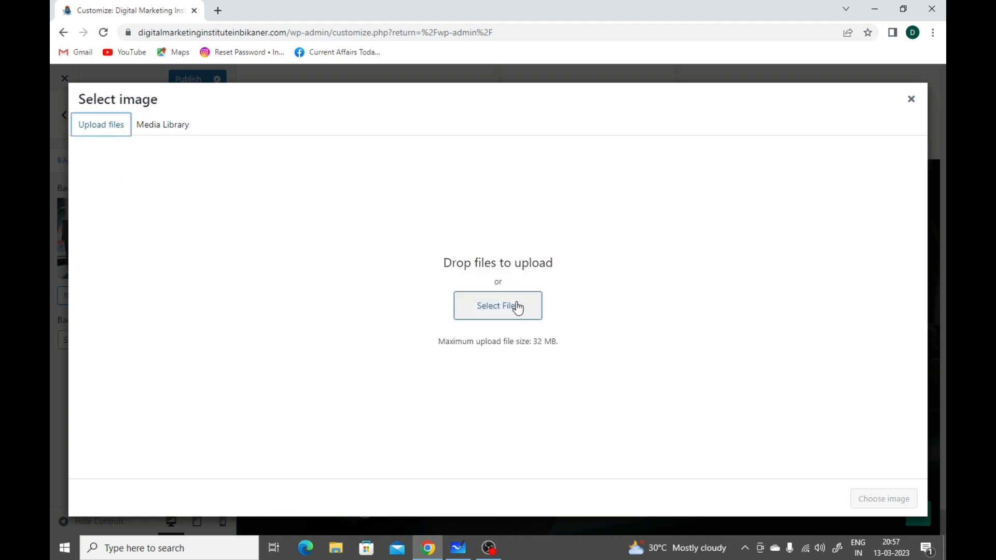
click(910, 102)
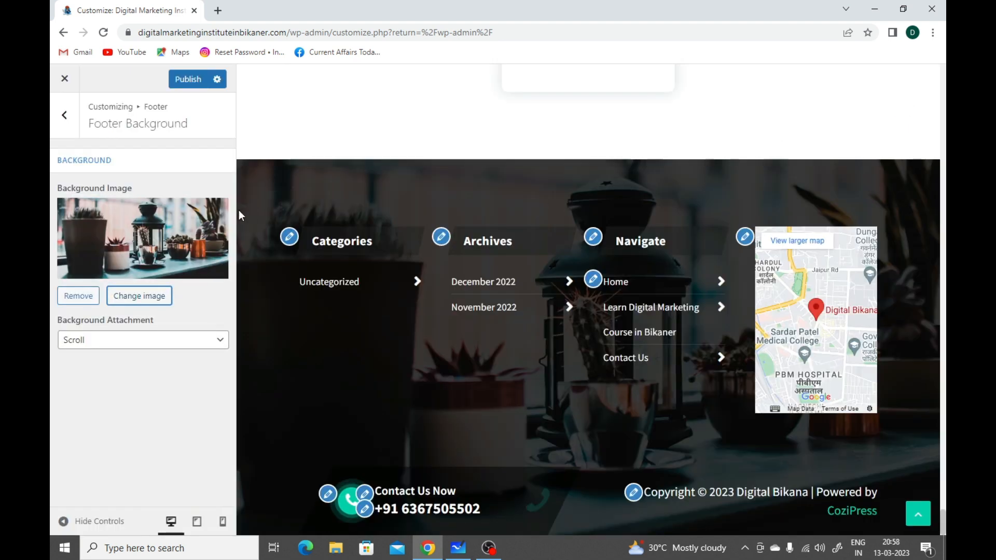
click(64, 114)
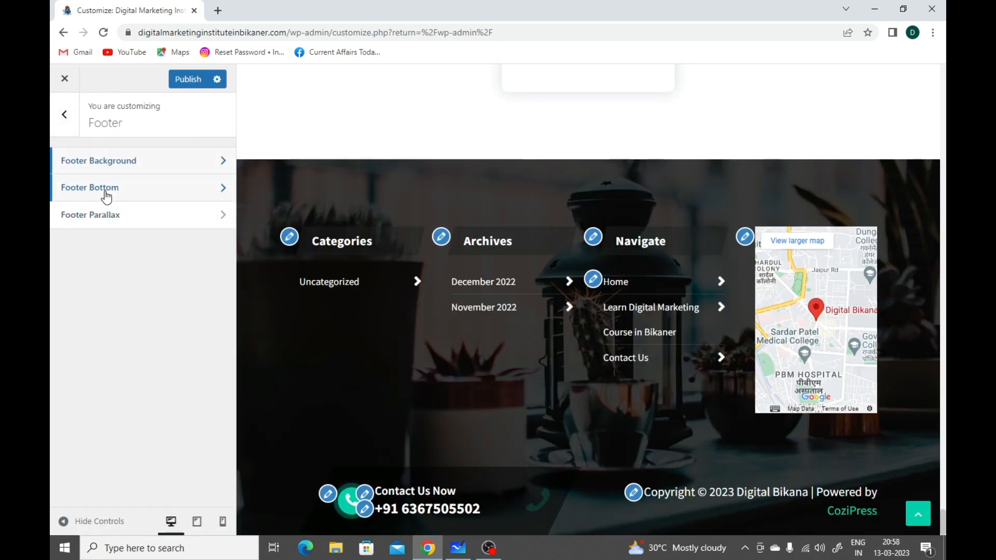
Step: Open Footer Bottom, review its support icon, title, text and copyright settings, and return to the Footer list
click(105, 193)
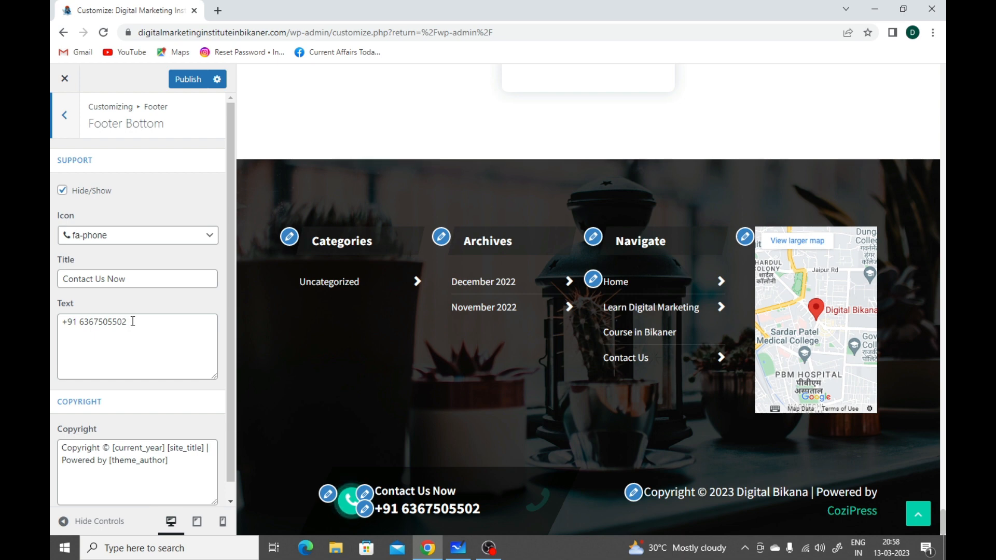
scroll(152, 362, down, 1)
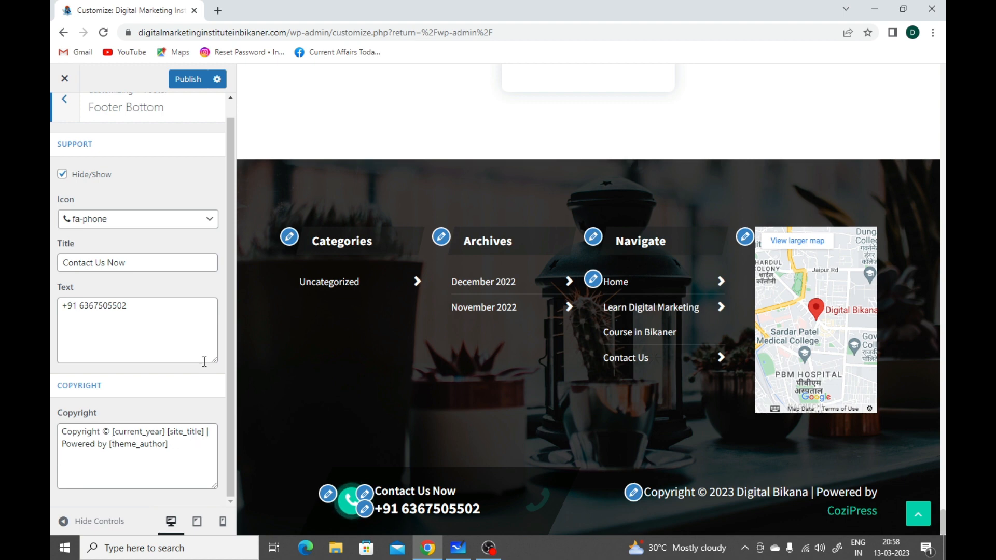
scroll(204, 362, up, 1)
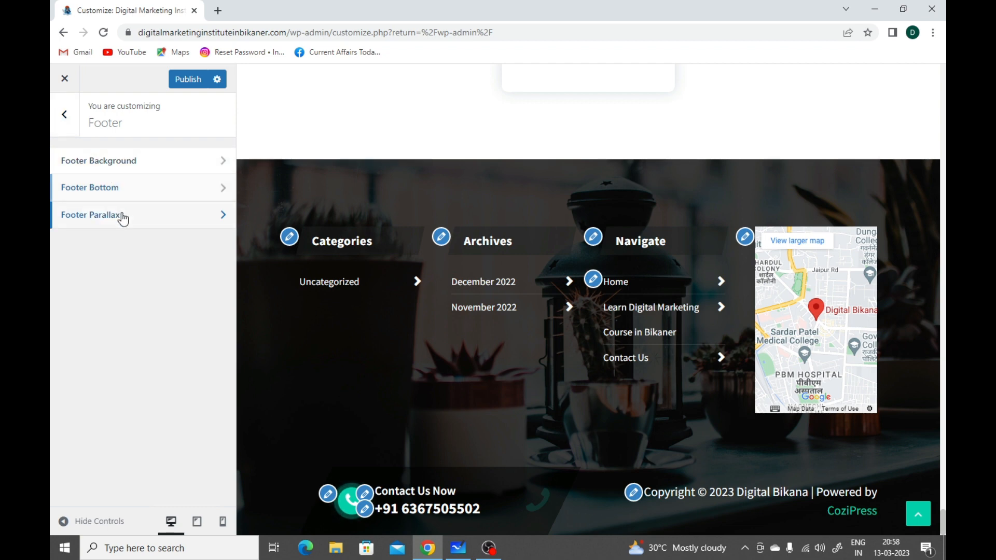
Step: Open Footer Parallax, try the parallax option on and off again, and return to the main customizer list
click(123, 218)
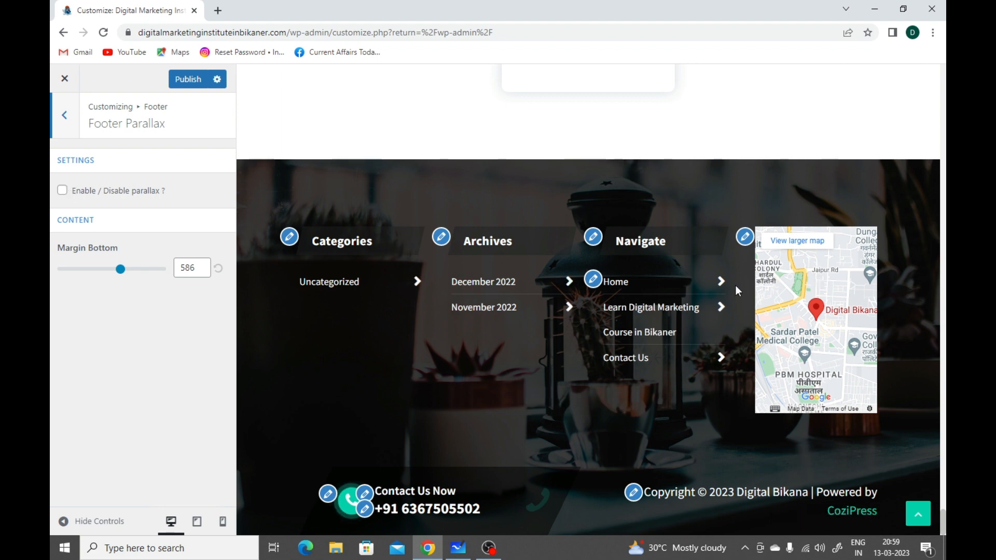
click(63, 190)
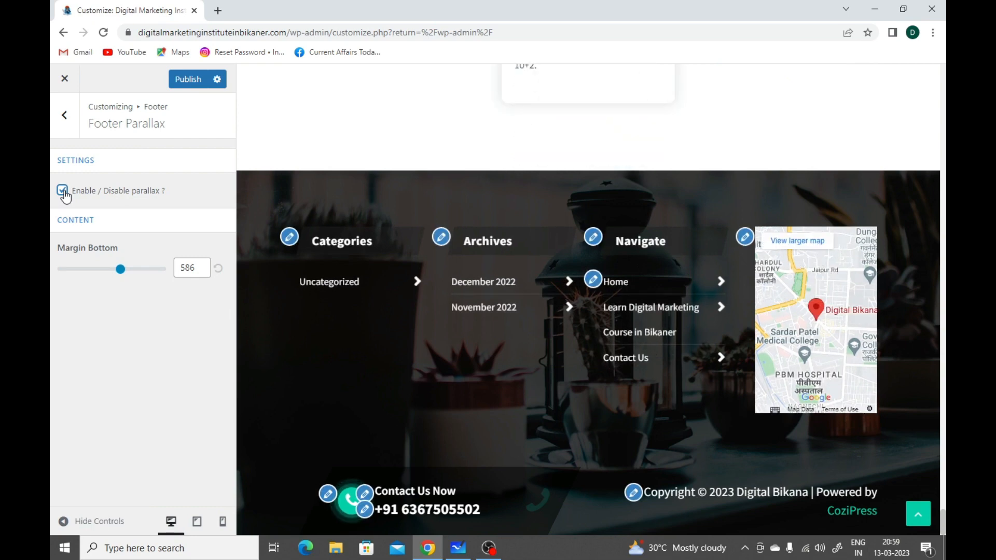
click(64, 192)
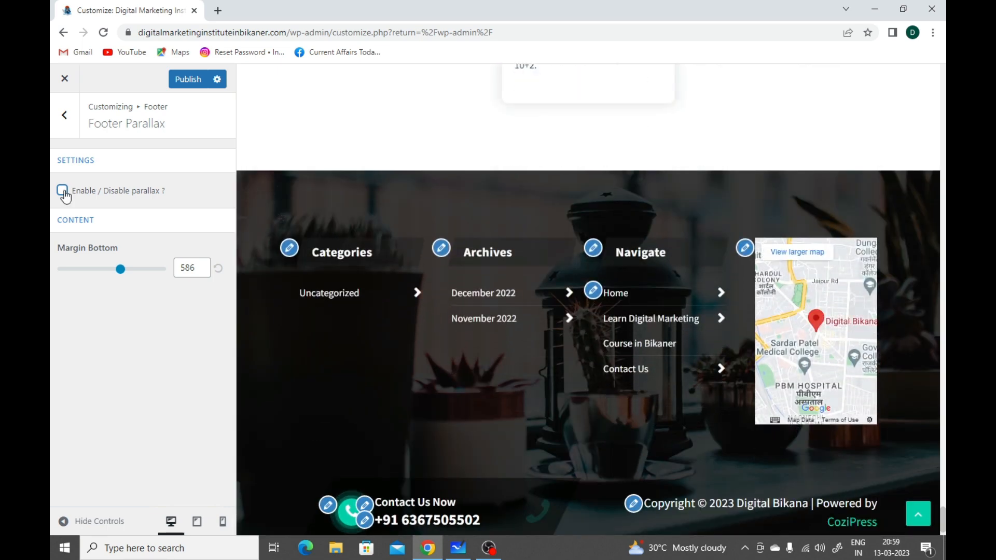
click(71, 116)
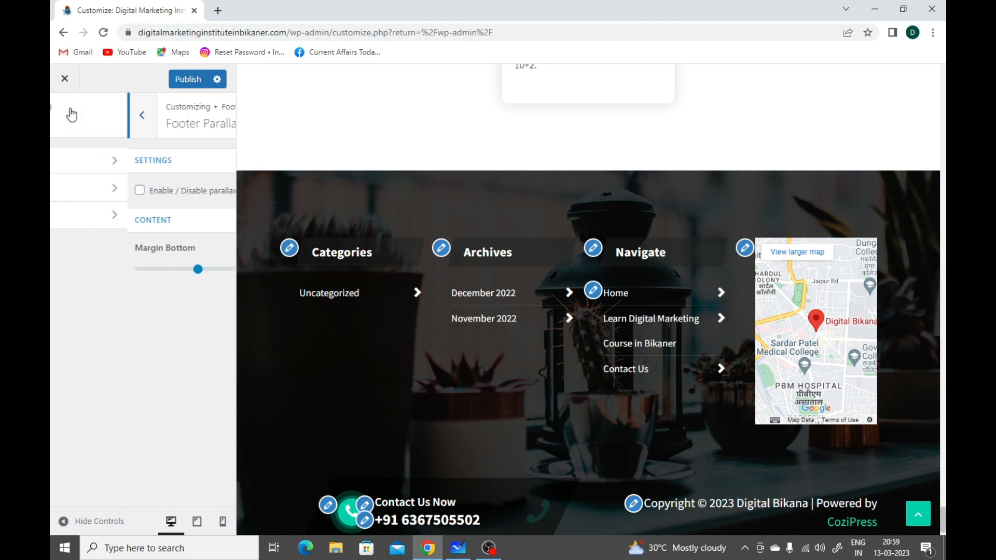
click(71, 114)
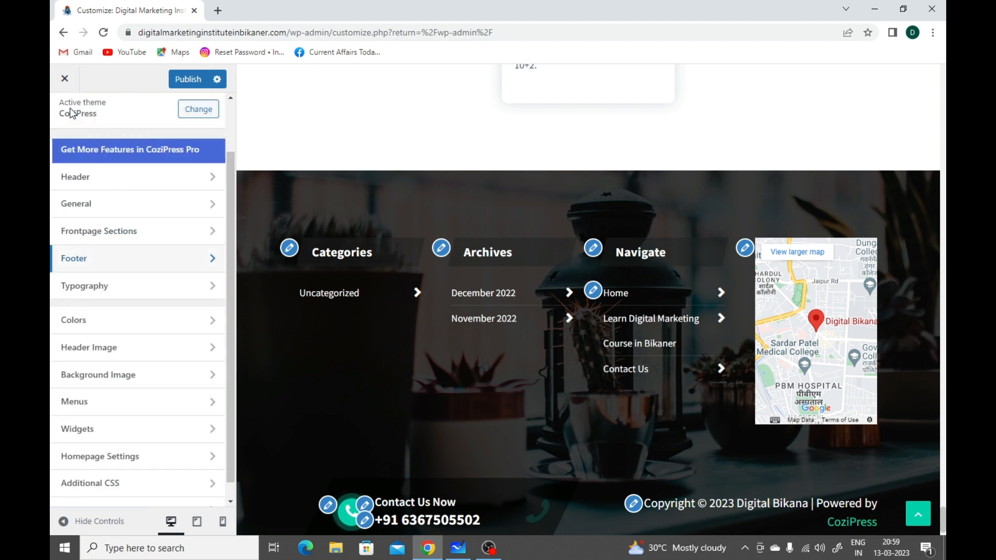
Step: Open the Typography settings and examine the headings and body text in the homepage preview, from the blog posts up to the course cards
click(121, 290)
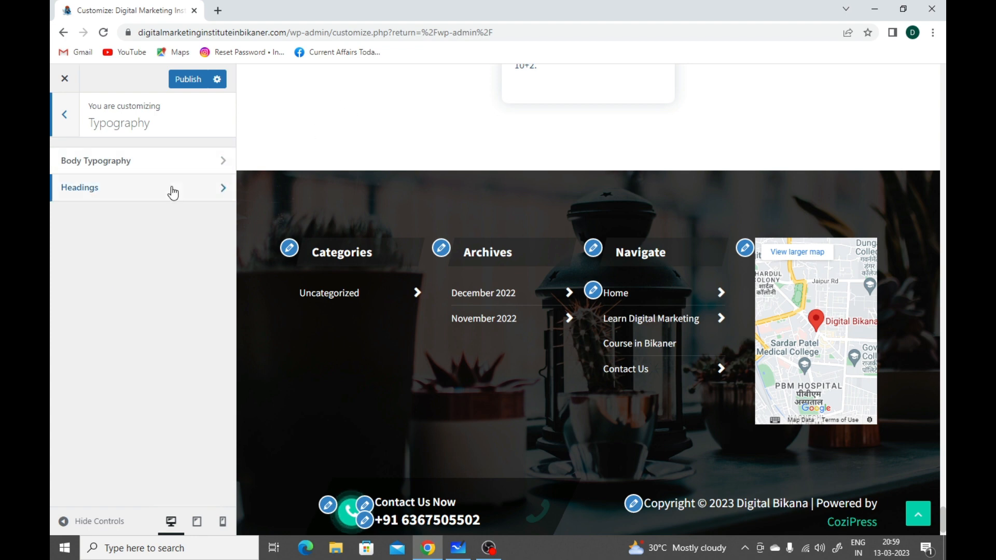
scroll(372, 232, up, 10)
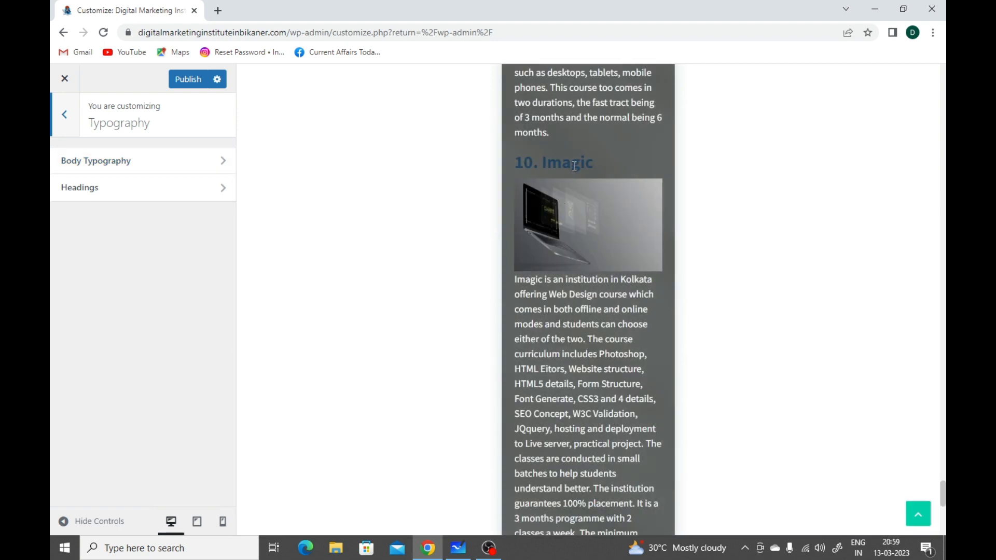
scroll(586, 168, up, 15)
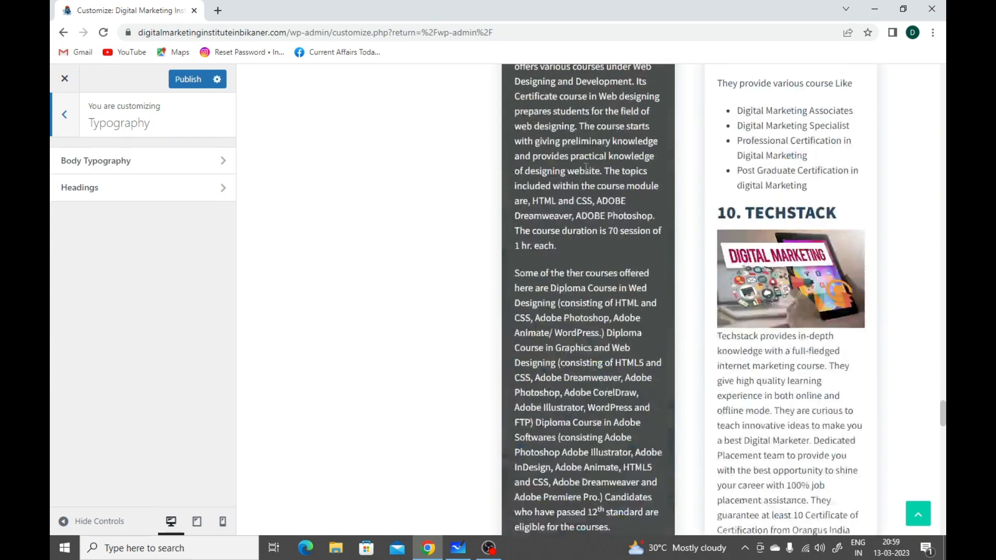
scroll(585, 168, up, 15)
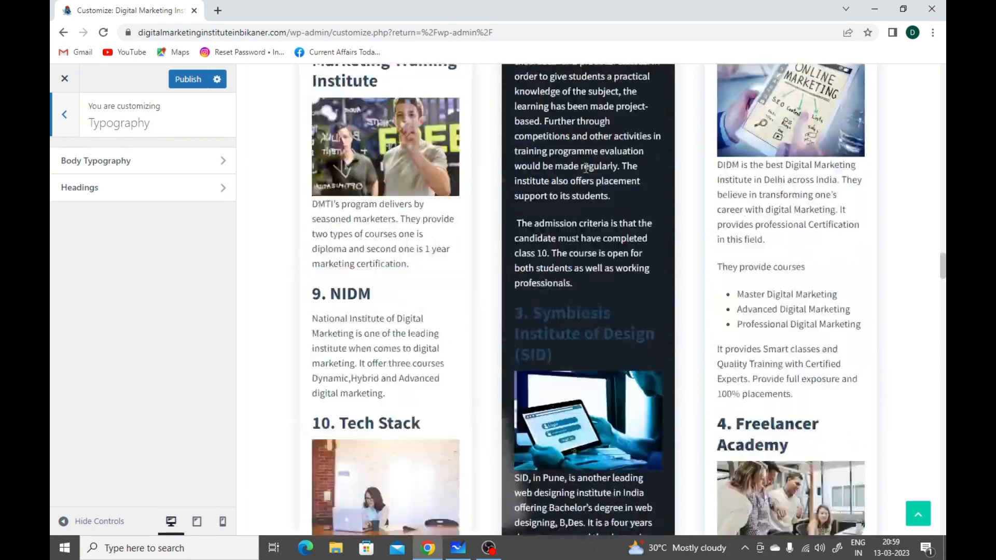
scroll(585, 169, up, 15)
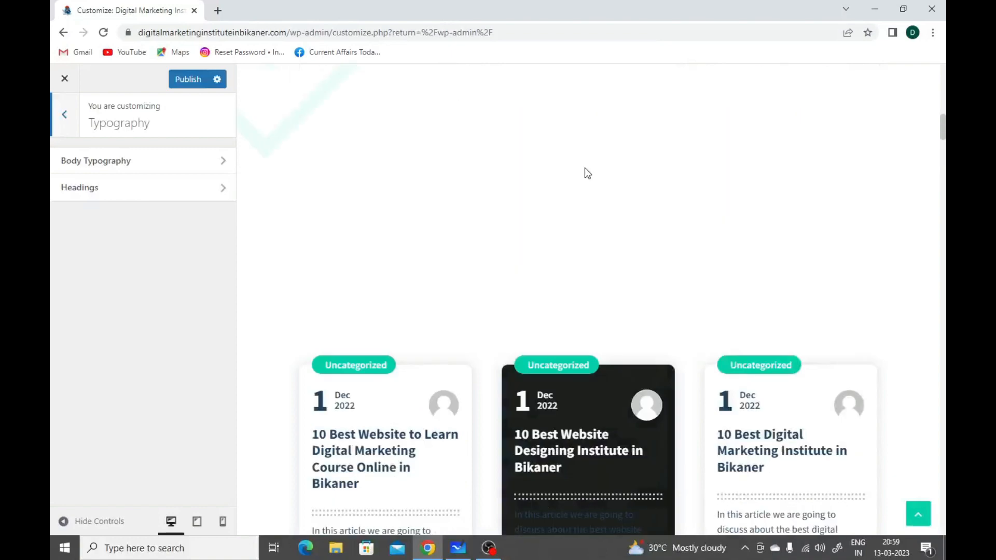
scroll(584, 173, down, 5)
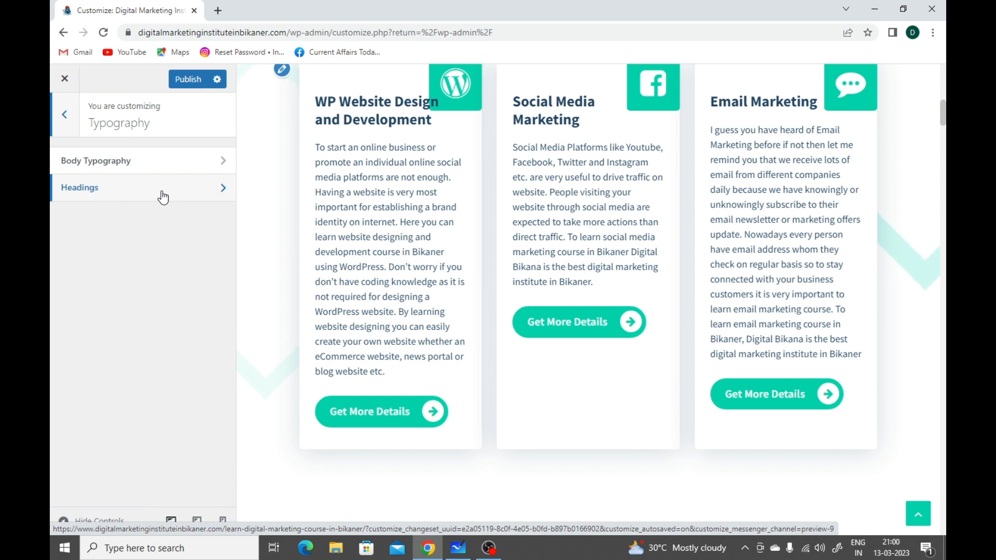
Step: Open Headings, review the H1 to H6 font settings and the H1 font style options, and return to the Typography list
click(163, 197)
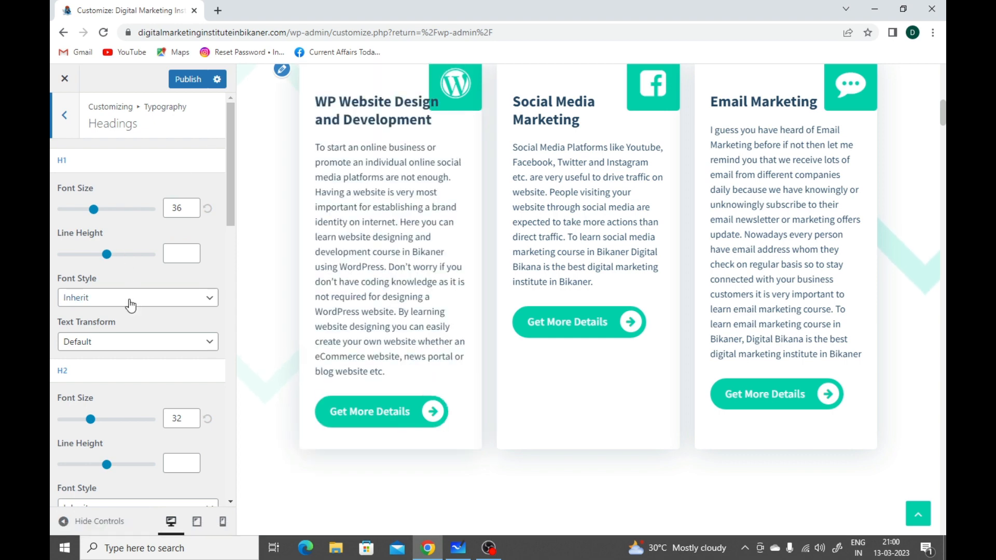
click(135, 299)
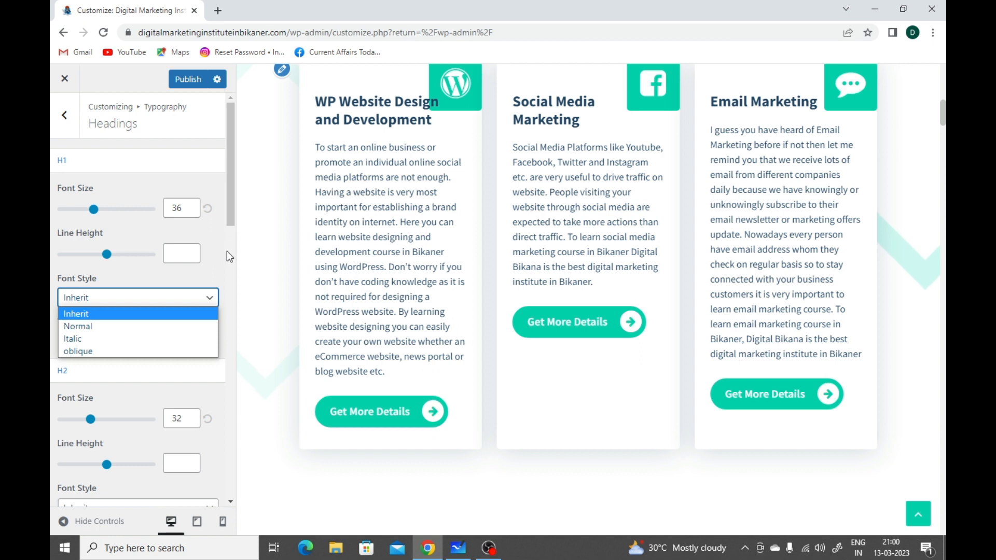
click(218, 265)
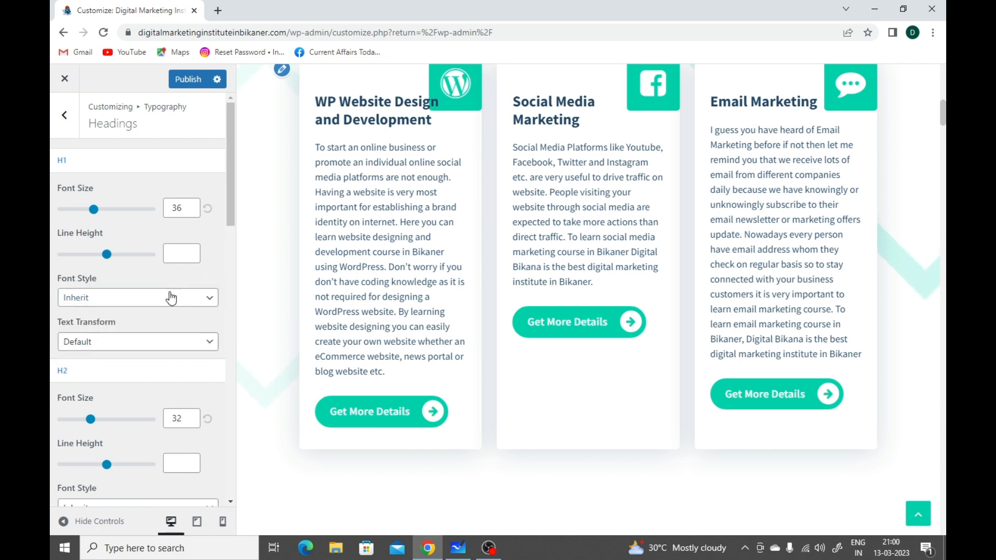
scroll(171, 299, down, 1)
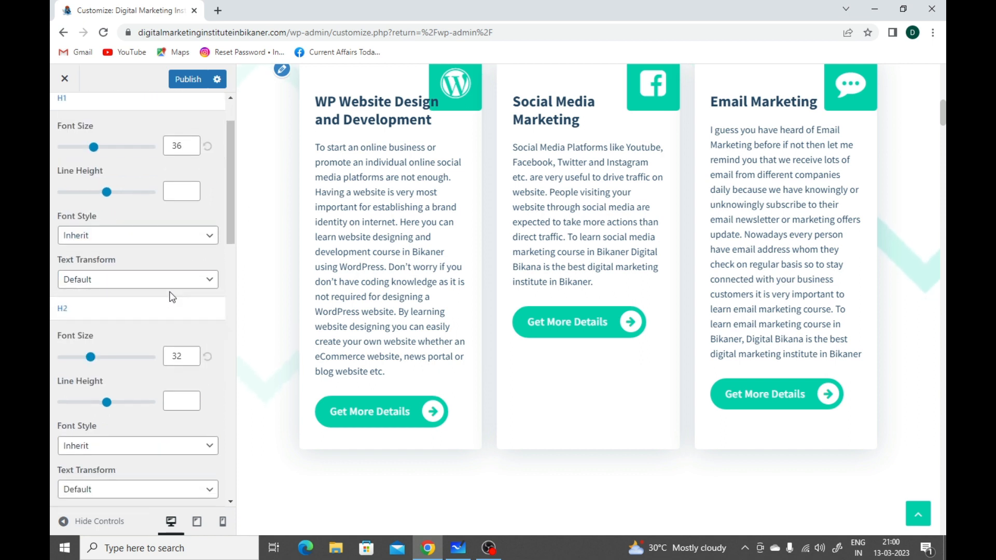
scroll(172, 297, down, 1)
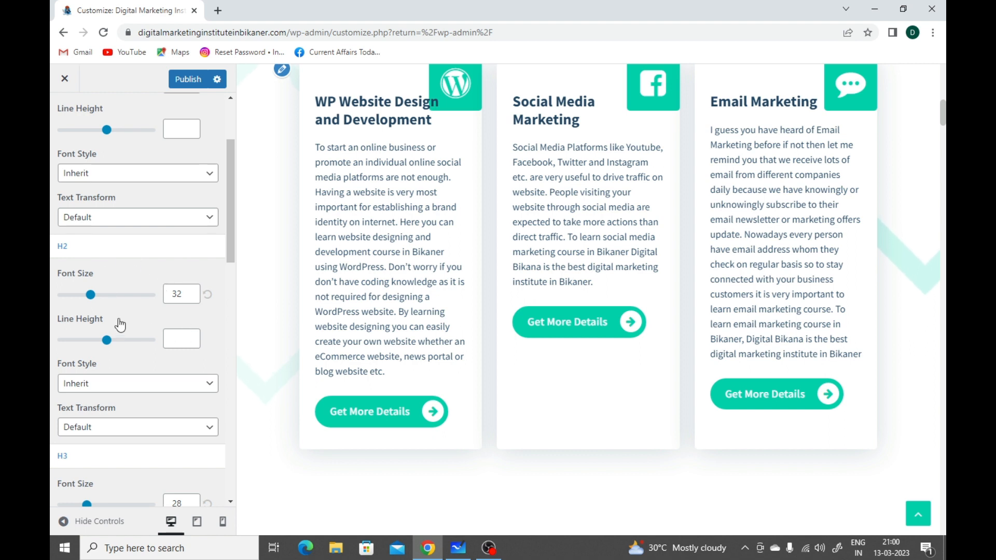
scroll(166, 323, down, 4)
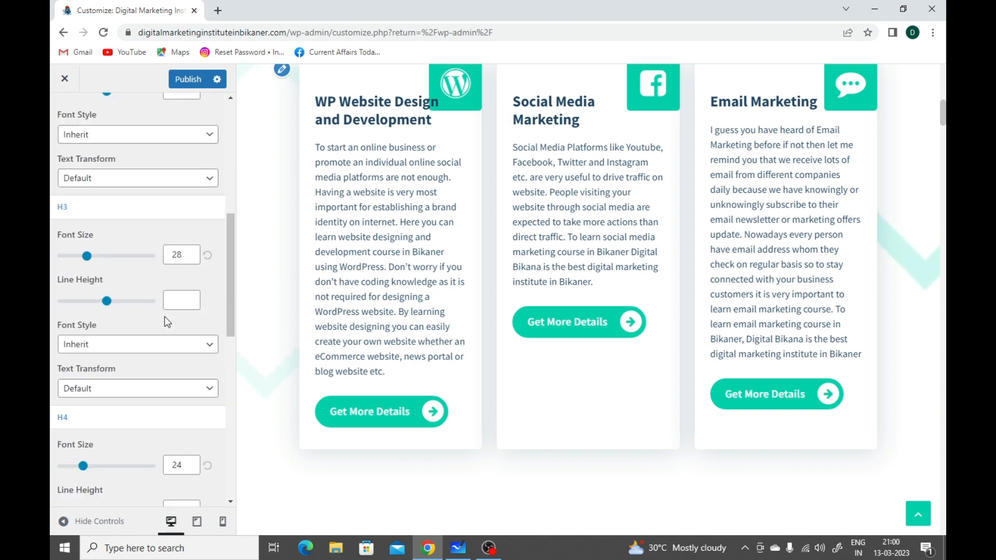
scroll(164, 317, down, 9)
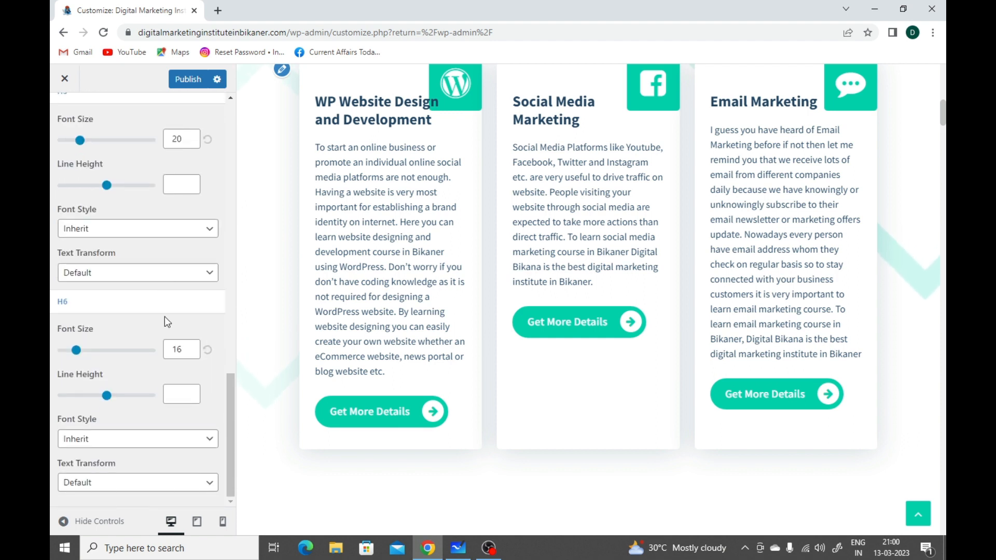
scroll(164, 317, up, 13)
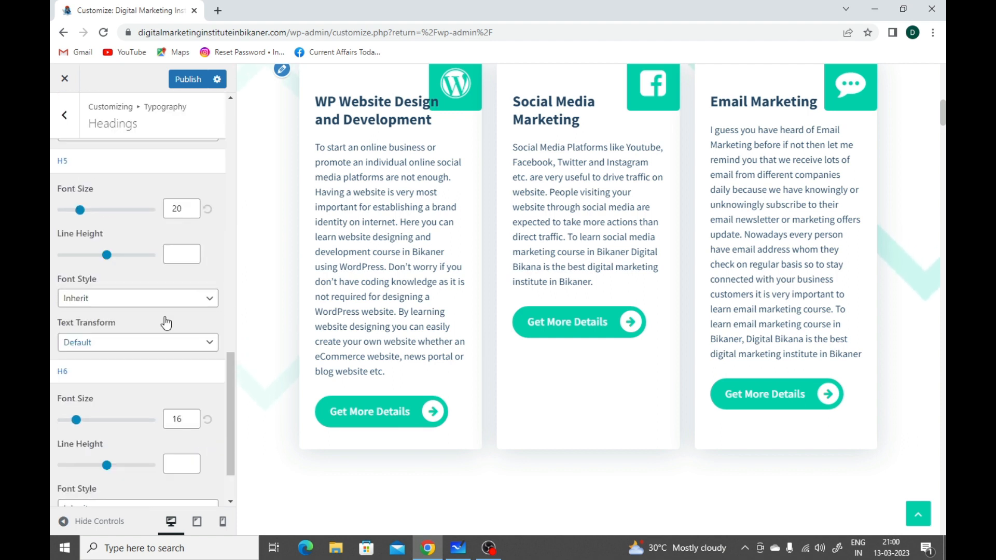
click(52, 124)
Step: Open Body Typography, review its size, line height, font style and transform settings, and return to the main customizer list
click(149, 165)
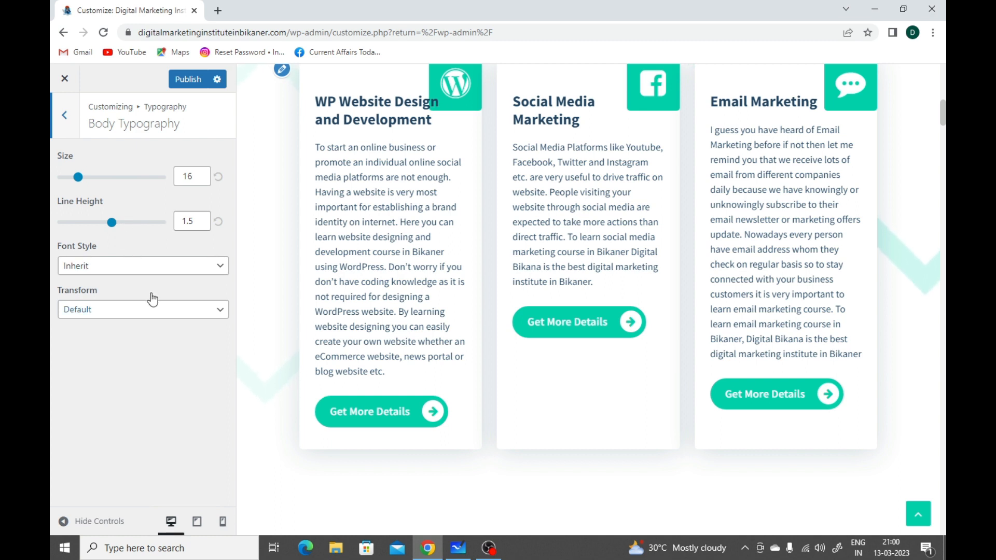
click(76, 134)
click(76, 134)
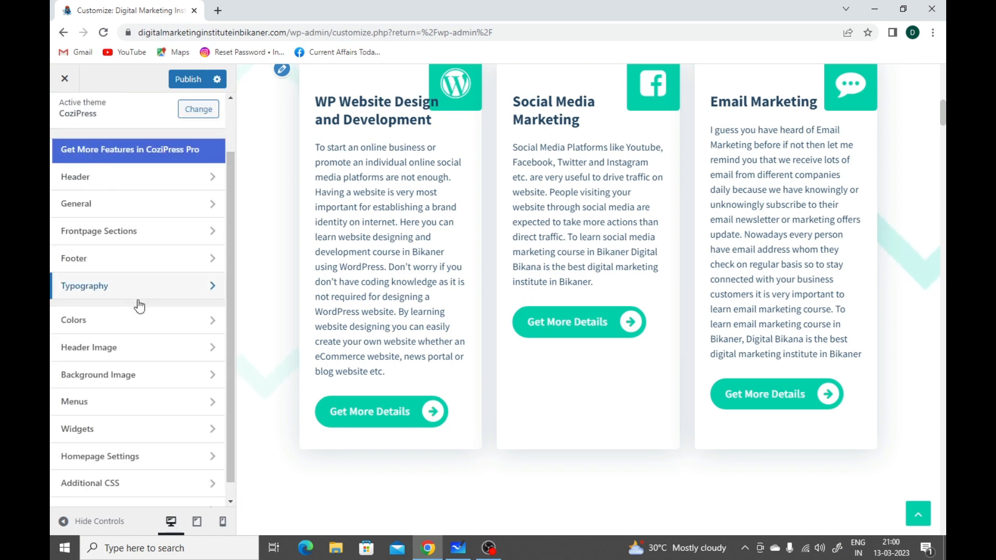
Step: Open Colors, look at the Header Text Color palette and the page background in the preview, and return without changing any color
scroll(122, 317, down, 1)
click(119, 303)
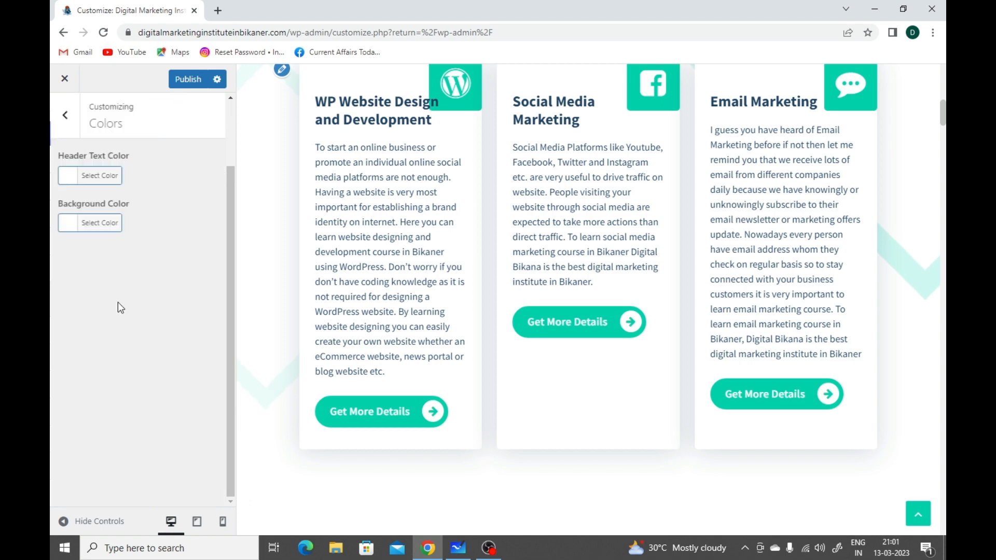
scroll(313, 200, up, 10)
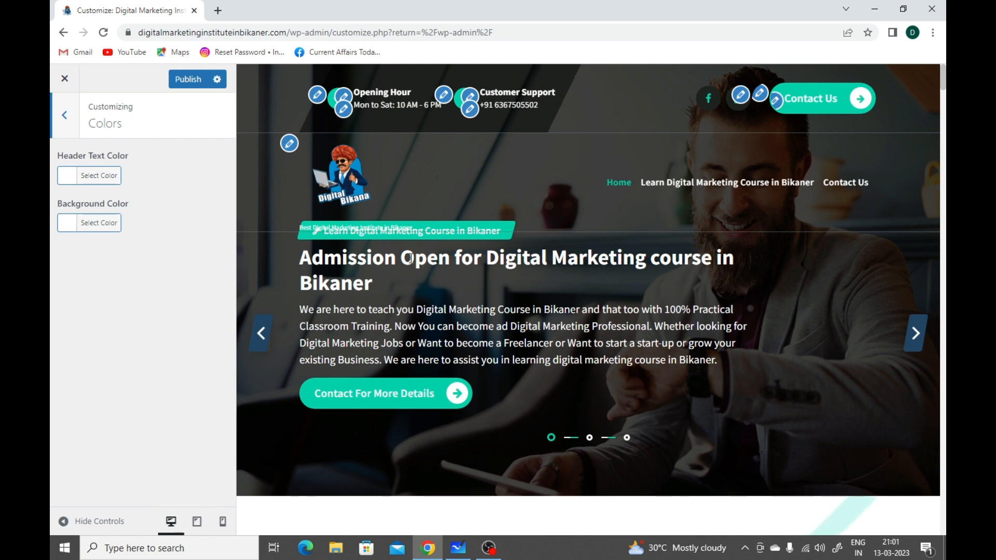
click(86, 178)
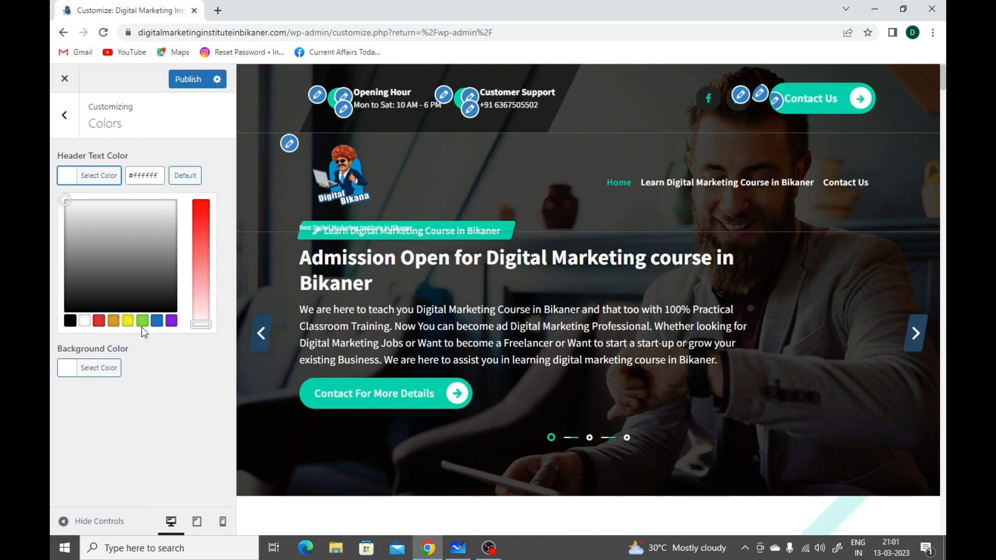
click(193, 359)
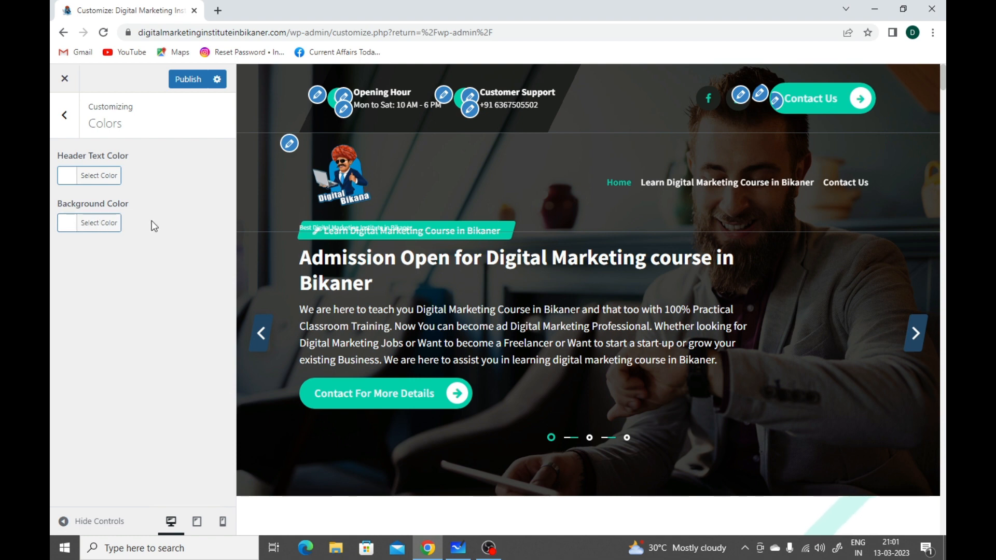
scroll(320, 338, down, 5)
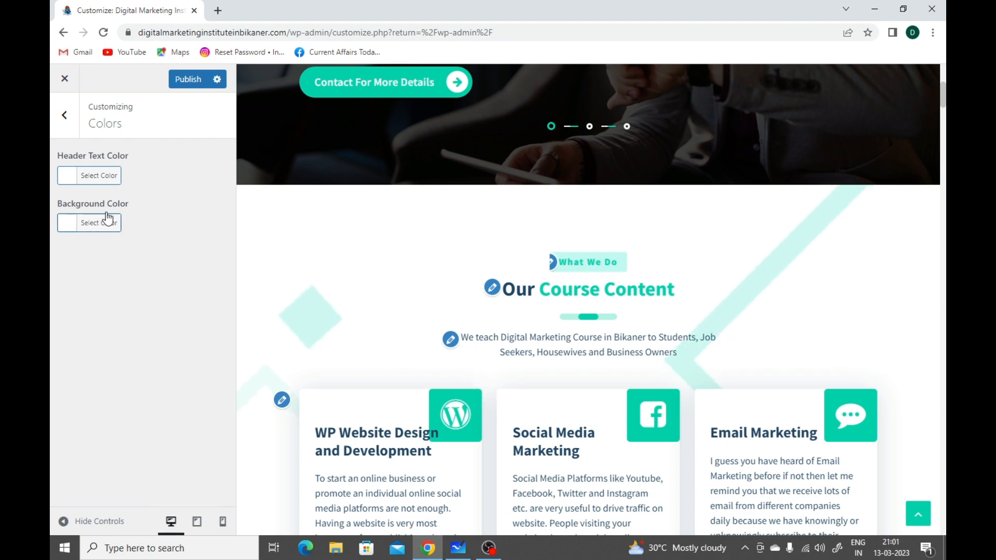
click(68, 130)
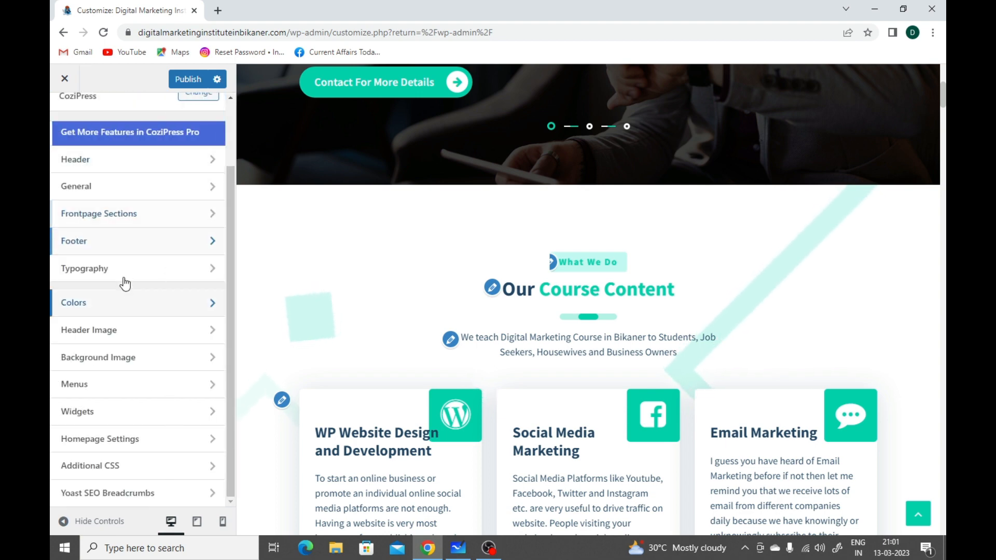
Step: Review the Header Image and Background Image settings against the homepage preview, and return to the main list without adding an image
click(135, 337)
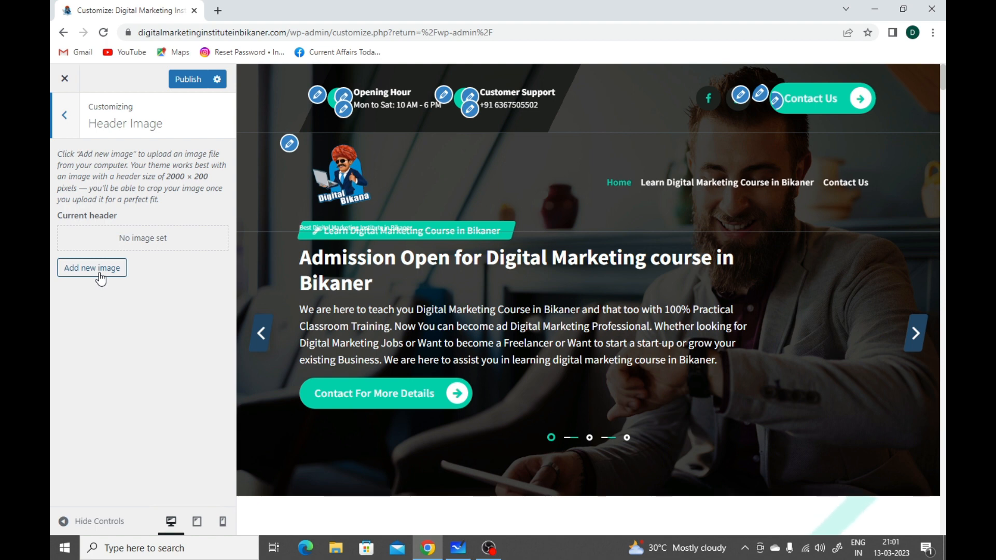
click(57, 130)
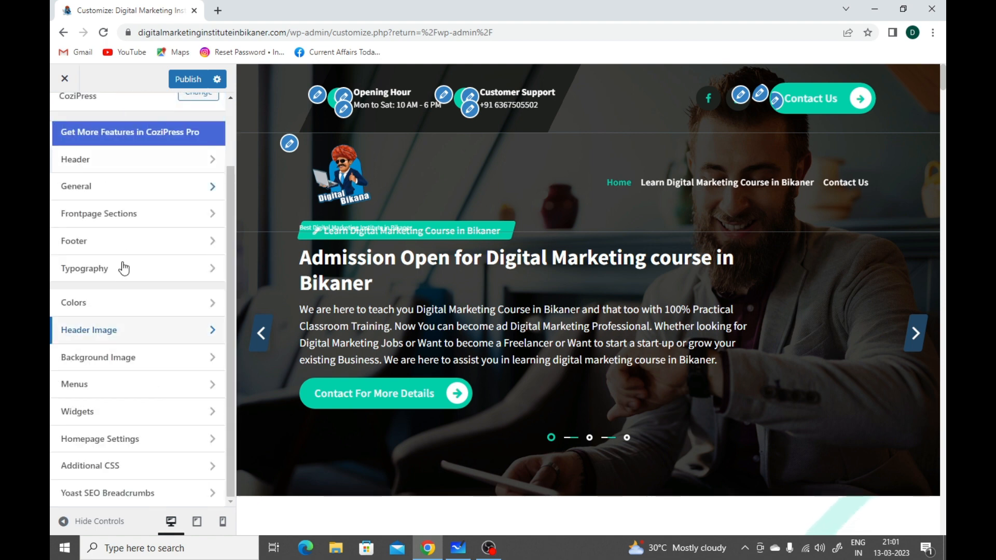
click(131, 358)
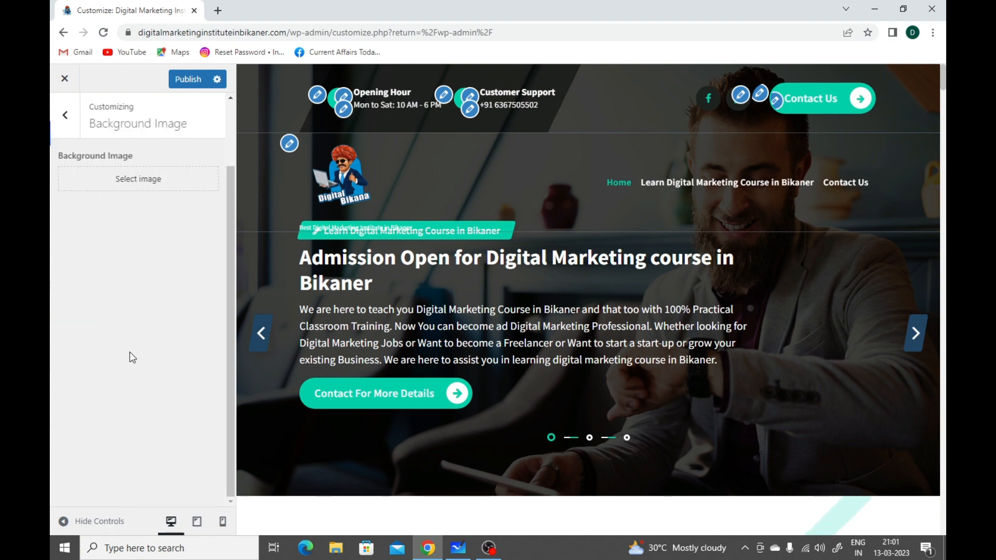
scroll(382, 355, down, 7)
scroll(382, 358, down, 2)
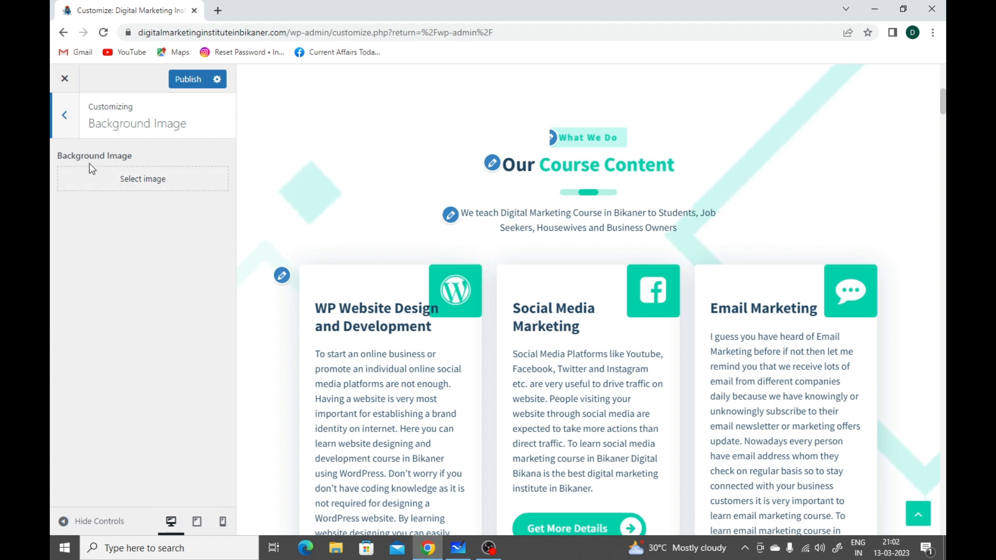
click(68, 116)
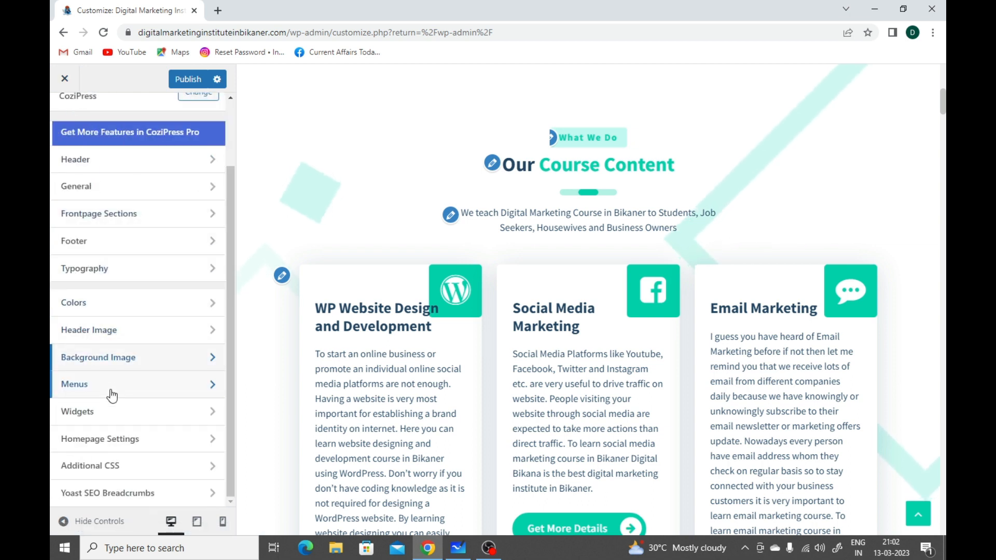
Step: Open the Upper Menu, review the pages, posts and categories available as menu items, and return to the Menus list without adding any
click(111, 389)
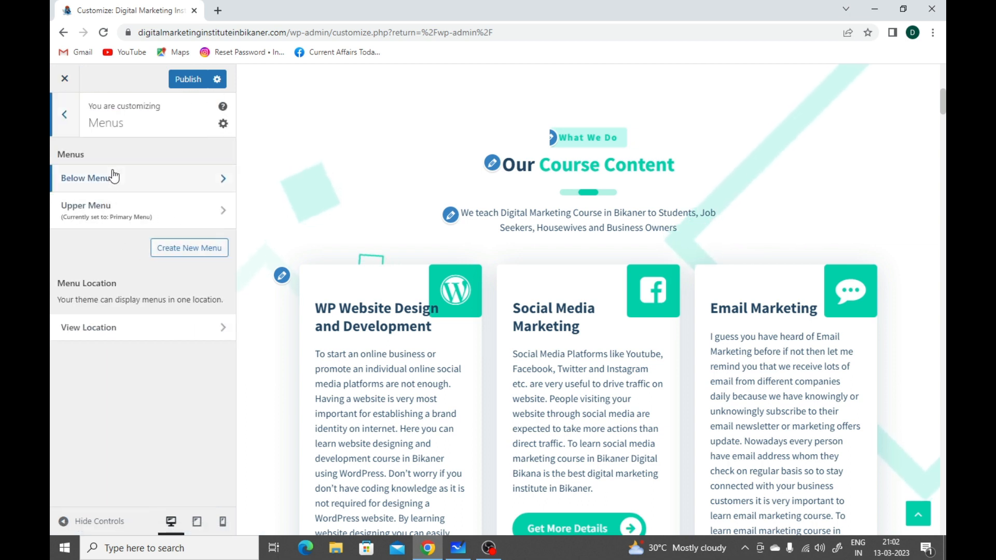
click(120, 220)
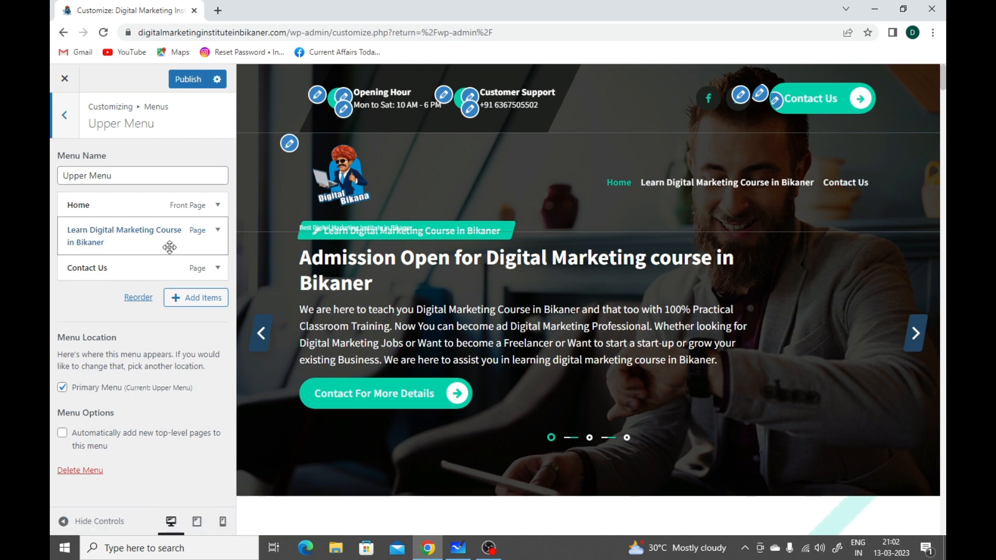
click(206, 300)
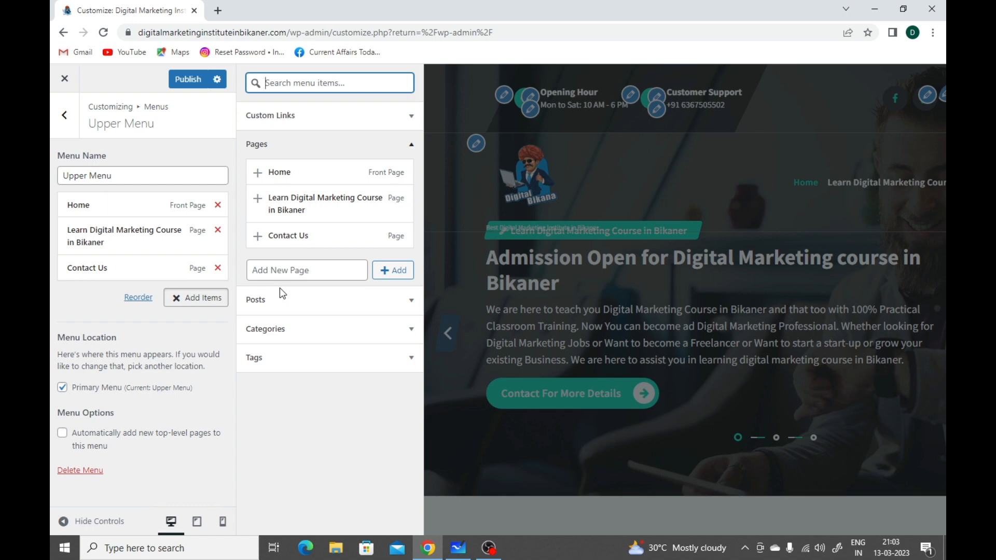
click(289, 312)
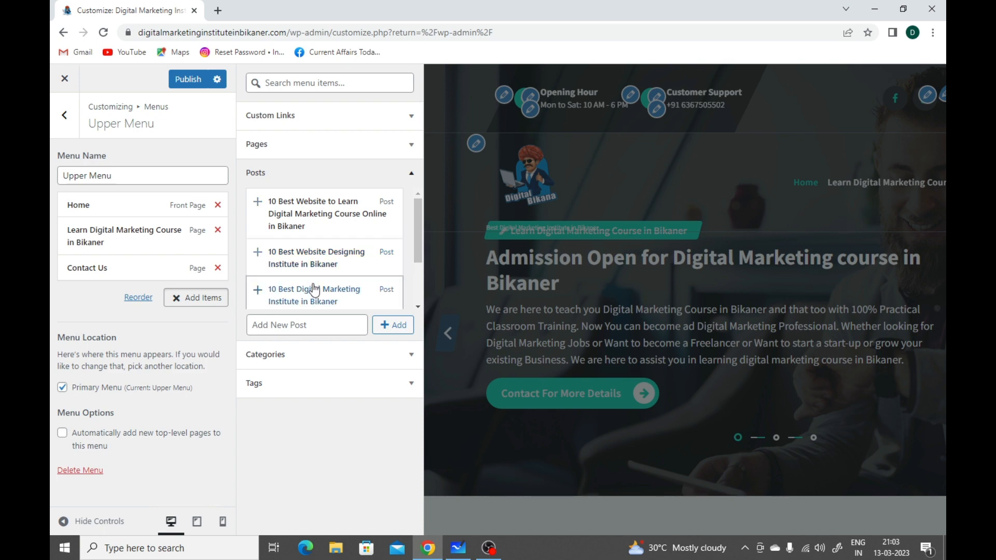
click(270, 363)
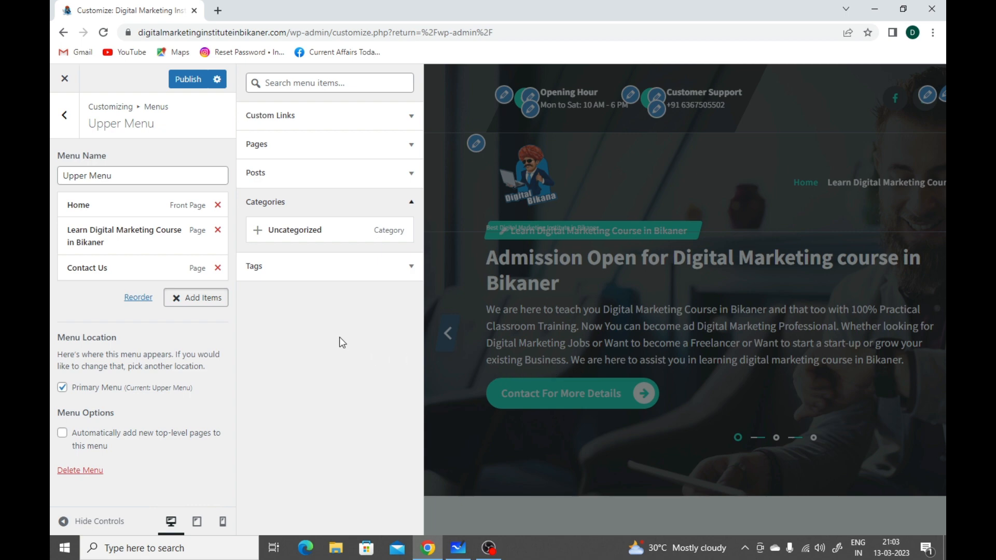
click(72, 115)
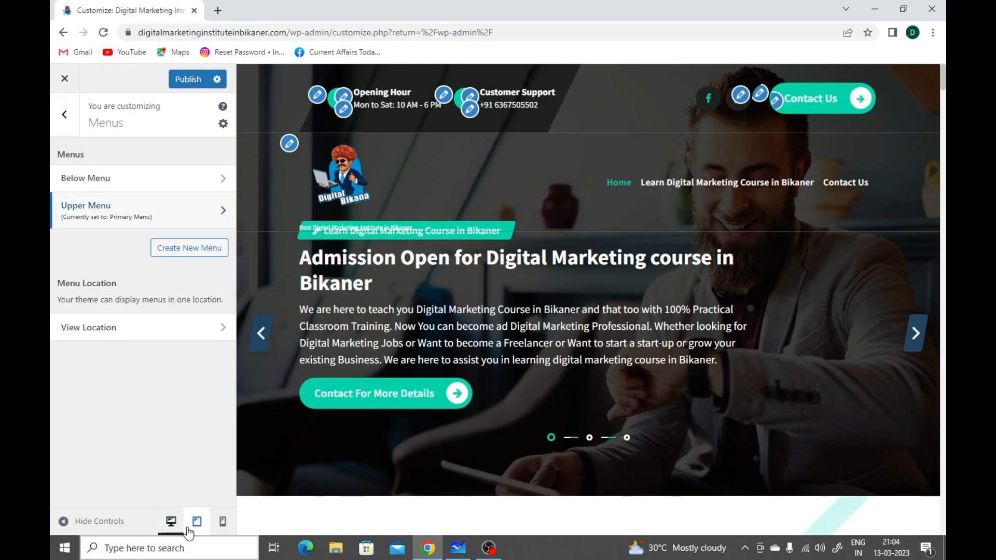
Step: Switch the preview to mobile size, expand the site's navigation menu to check its links, and collapse it
click(223, 521)
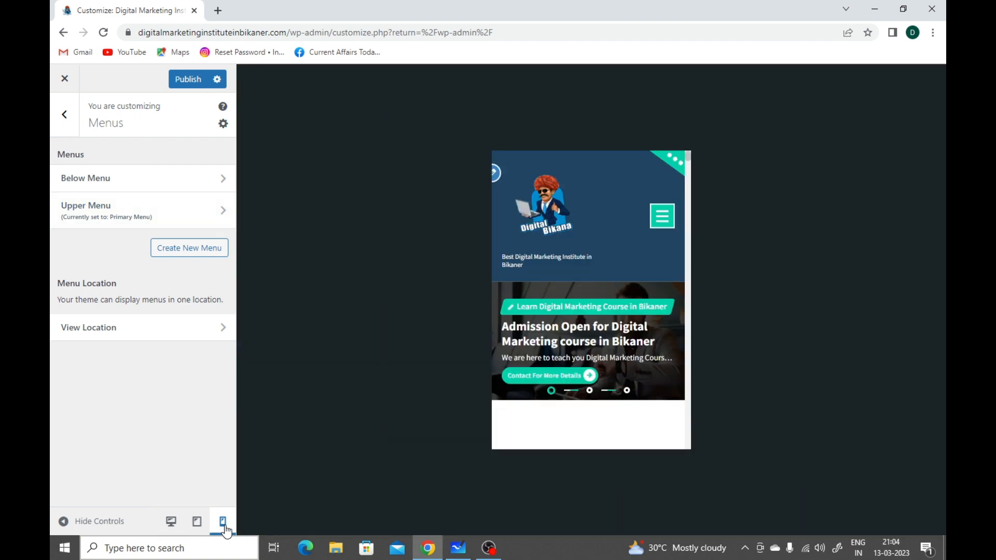
scroll(607, 263, down, 3)
scroll(606, 263, up, 3)
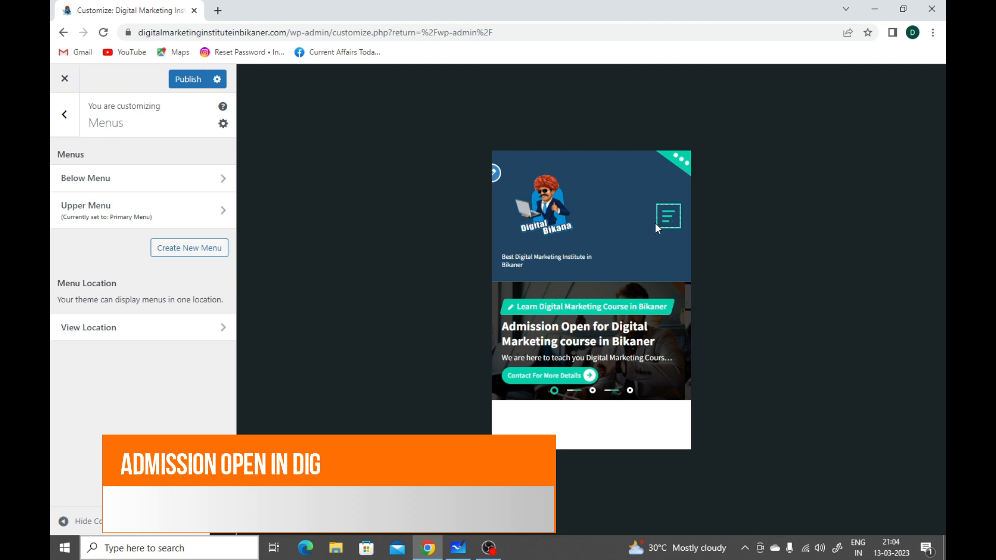
click(656, 224)
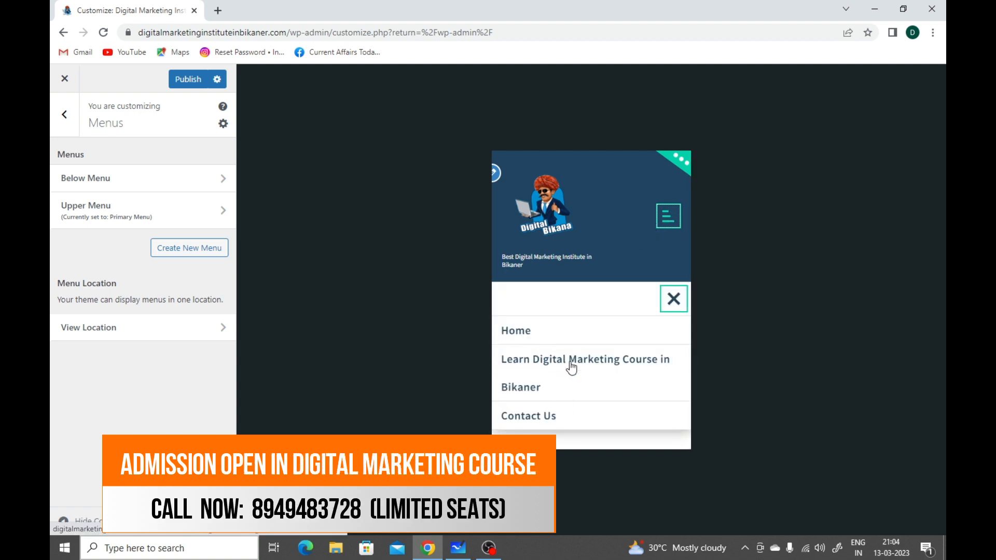
click(675, 301)
Step: Examine how the slider, course content cards and blog posts are laid out in the mobile preview
scroll(605, 336, down, 1)
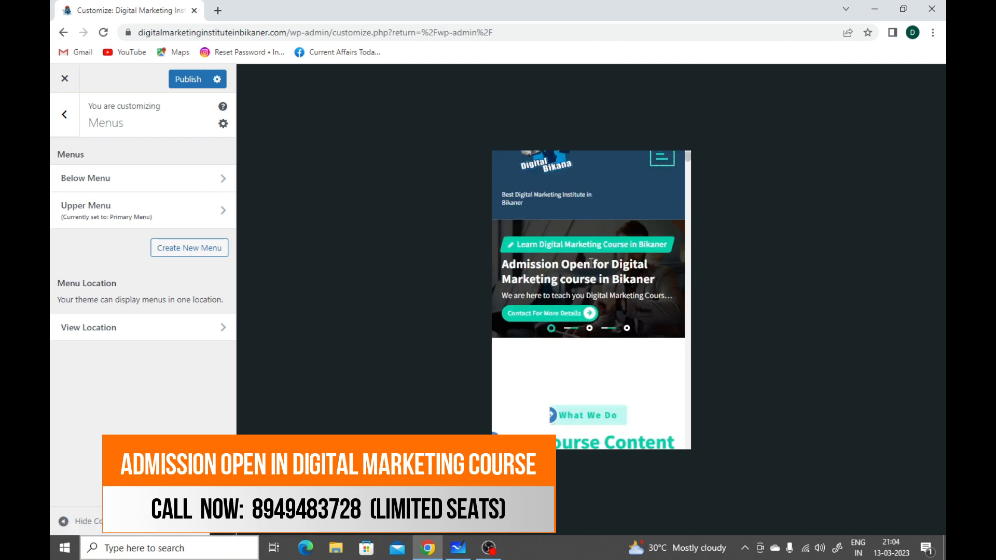
scroll(591, 311, down, 3)
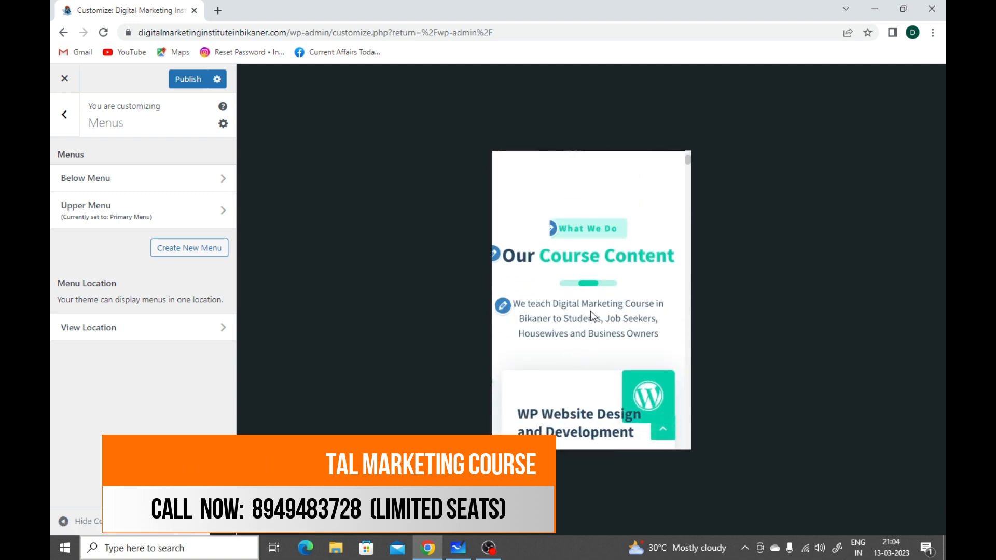
scroll(602, 318, down, 3)
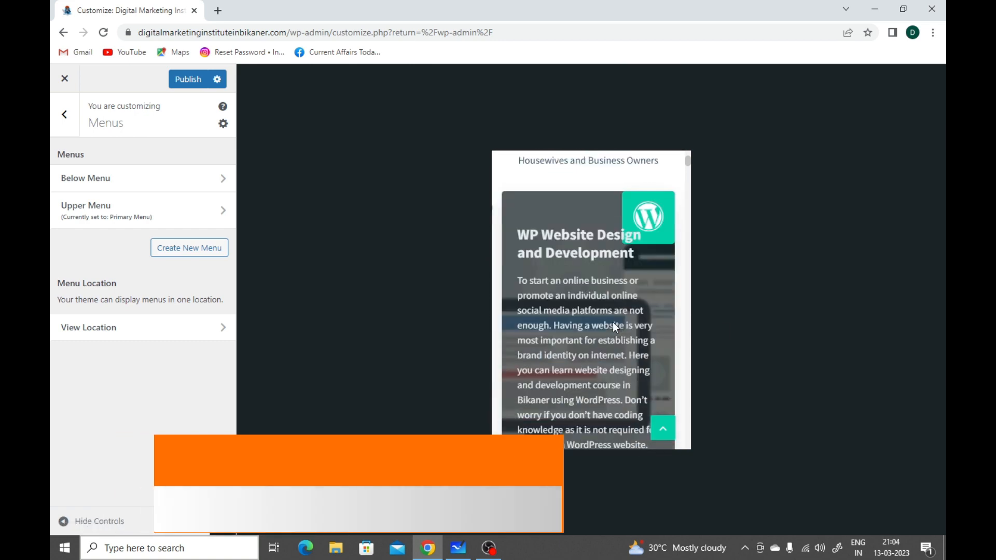
scroll(612, 322, down, 8)
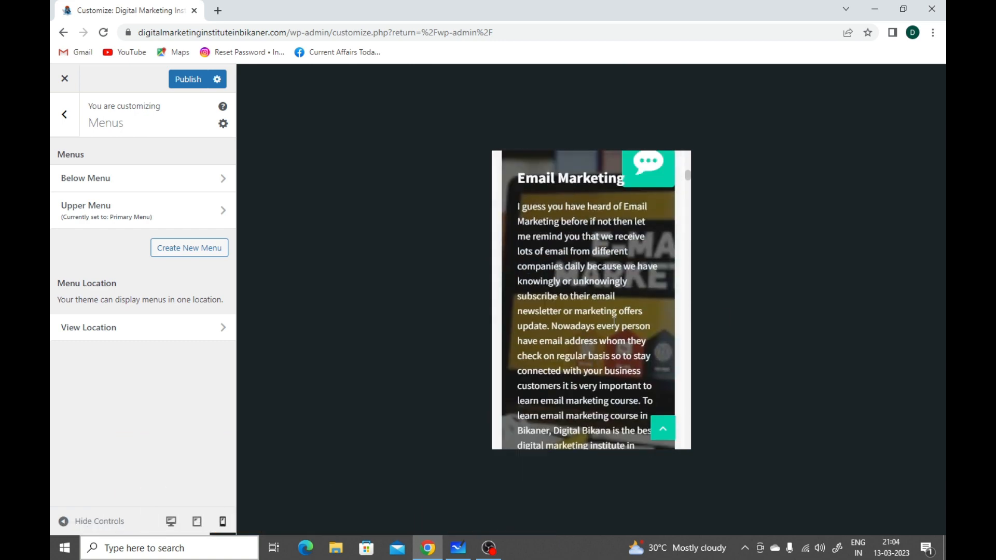
scroll(612, 322, down, 5)
click(612, 322)
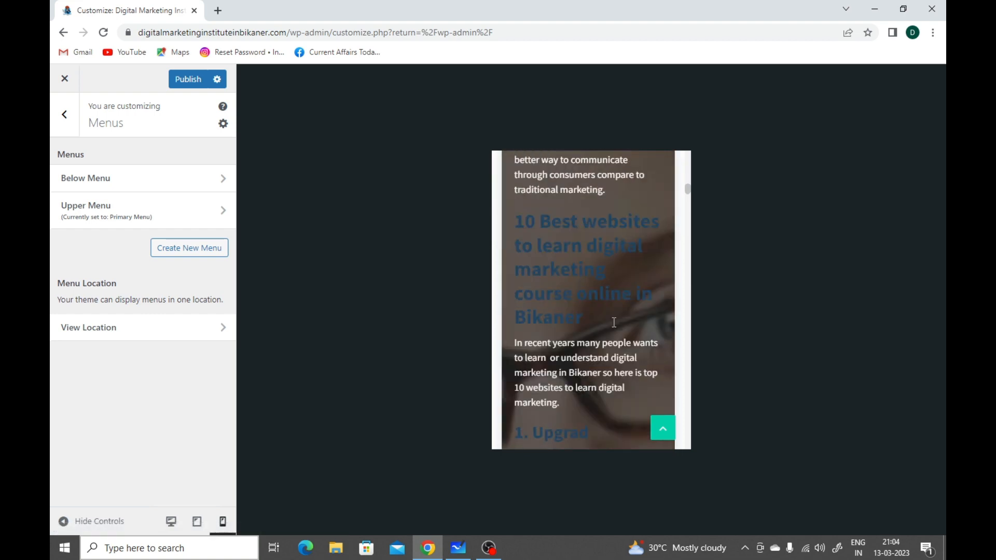
scroll(613, 322, down, 15)
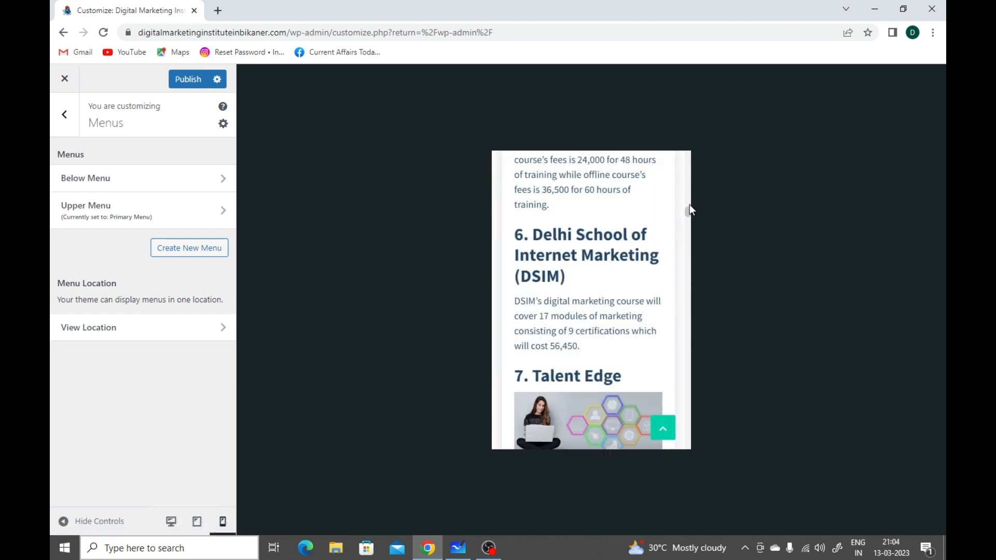
Step: Check the footer's categories, navigation links, map, contact number and copyright in the mobile preview, and return to the page top
drag(687, 211, 690, 422)
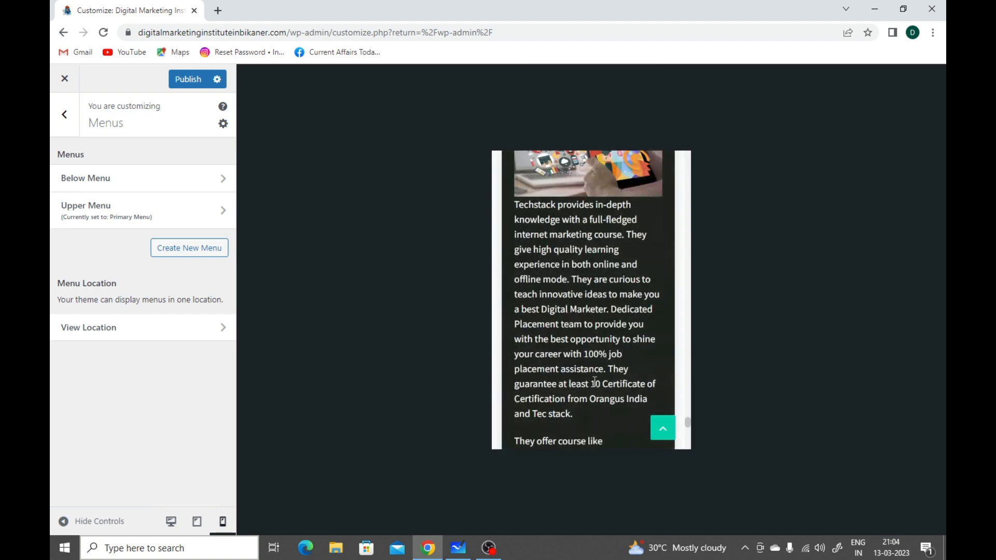
scroll(594, 381, down, 1)
scroll(595, 381, up, 1)
scroll(595, 381, down, 10)
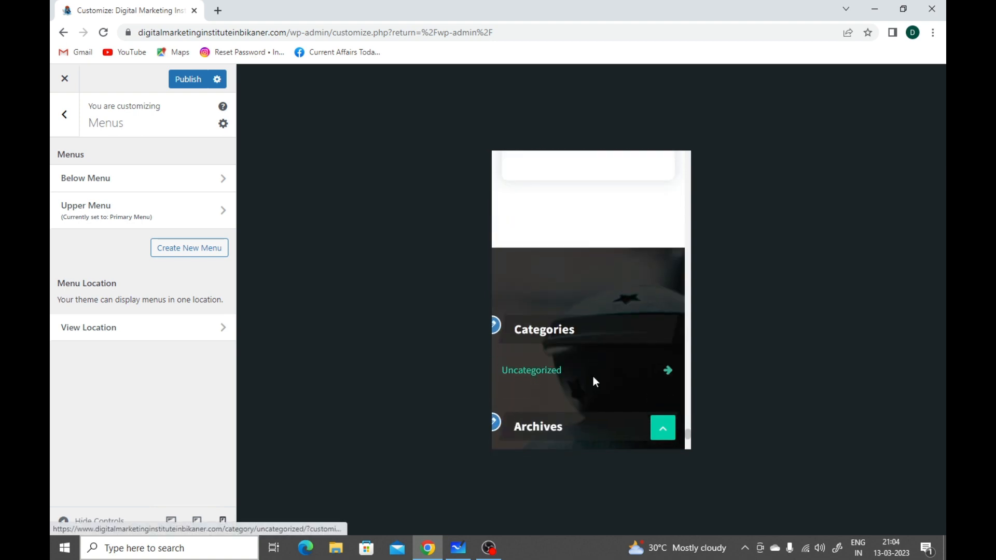
scroll(524, 314, down, 5)
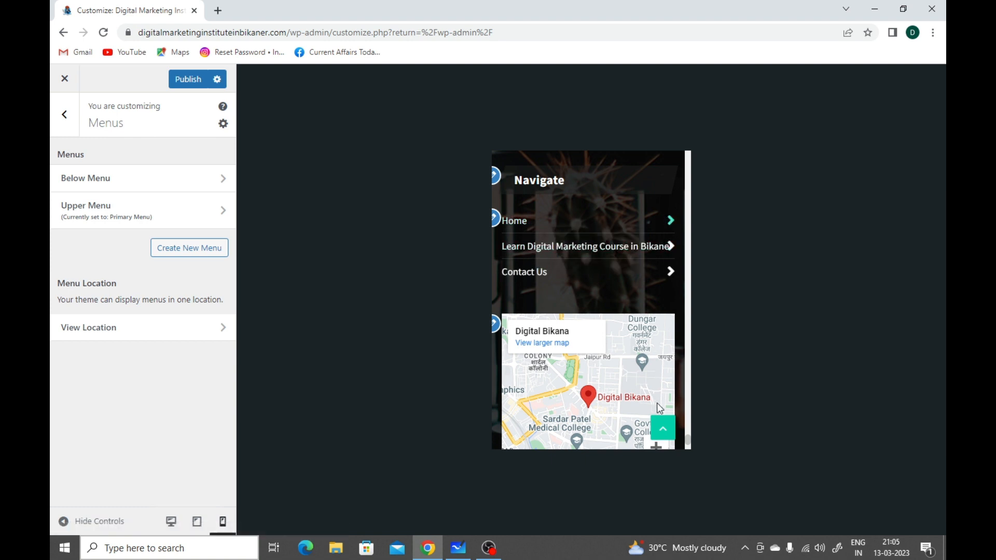
scroll(574, 322, down, 3)
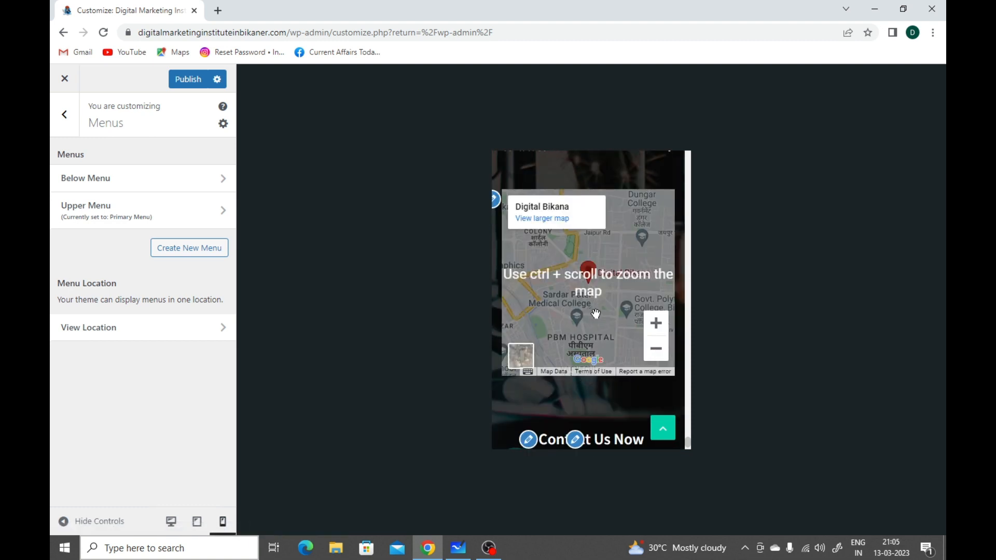
scroll(594, 315, down, 2)
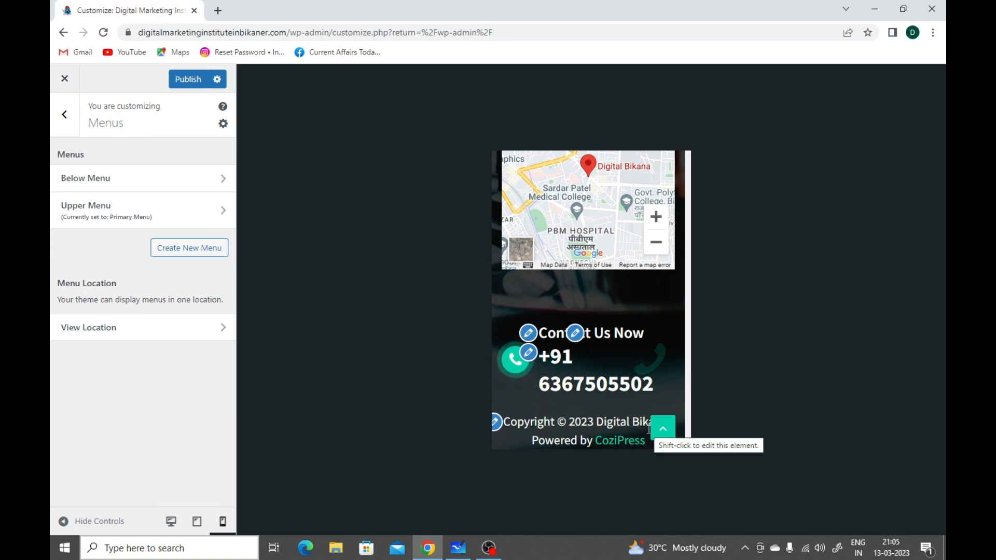
click(659, 438)
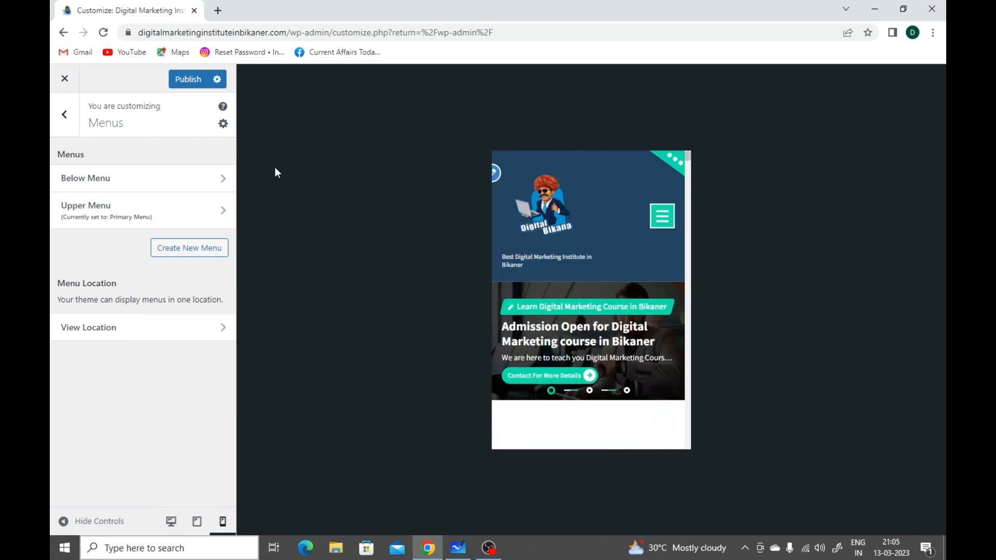
Step: Return to the main customizer list, view the homepage at tablet size, and restore the desktop preview
click(61, 119)
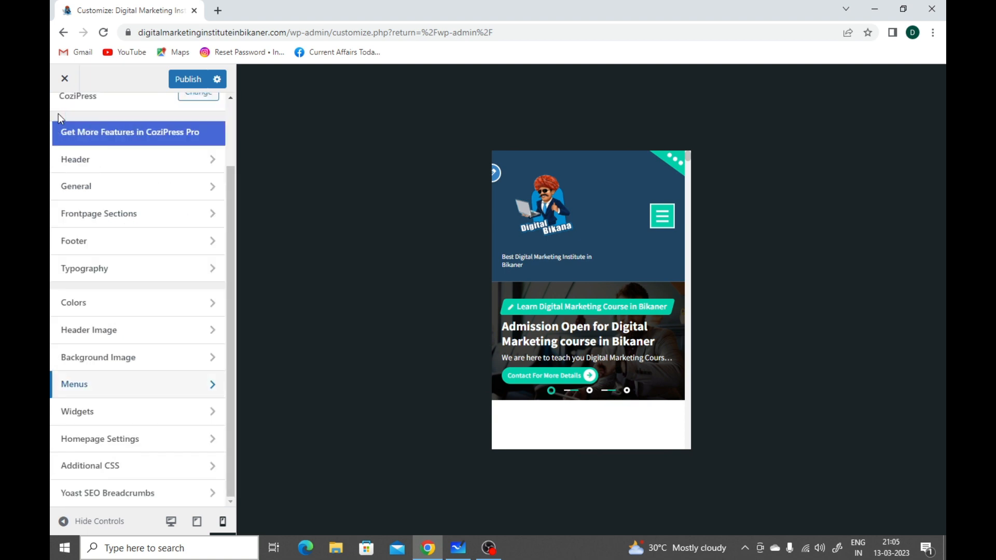
click(197, 530)
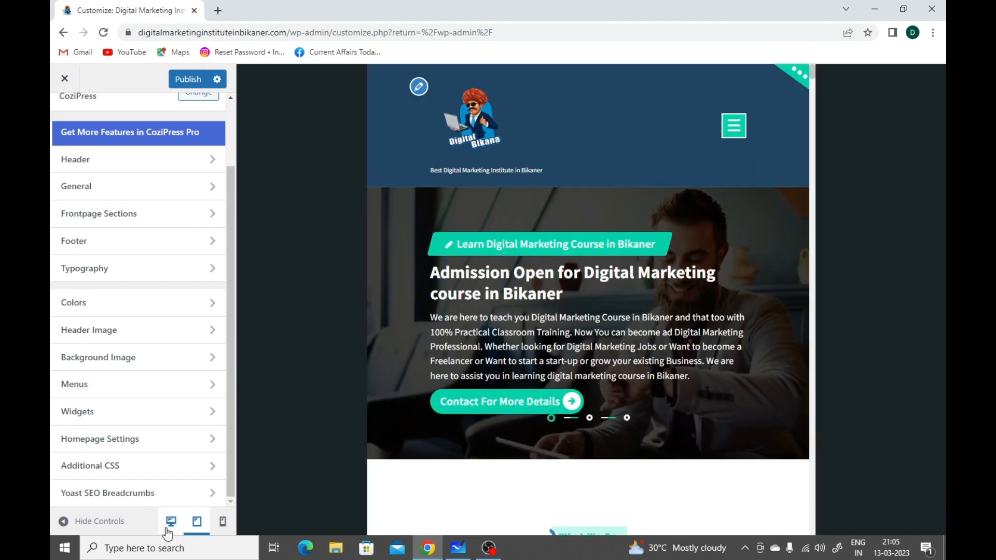
click(170, 522)
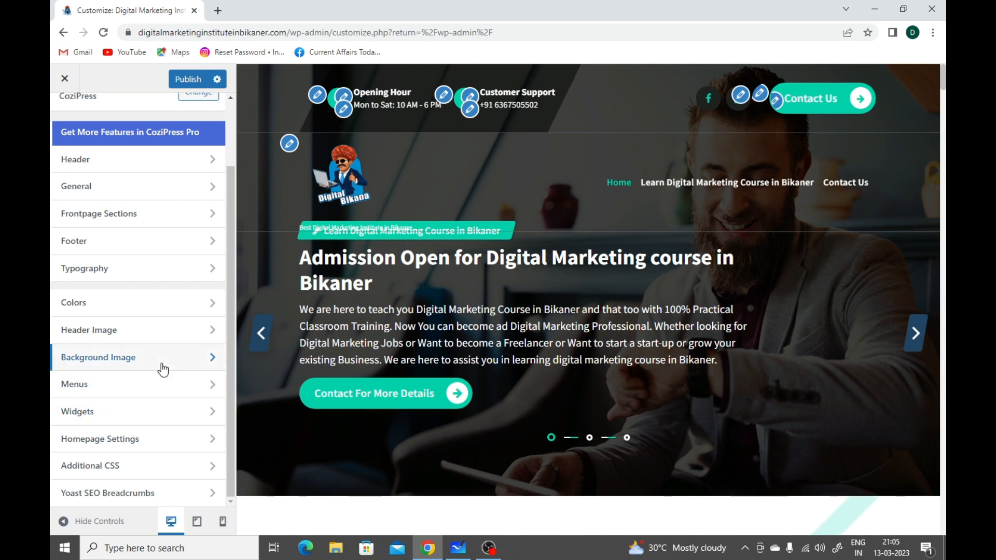
Step: Open the Footer Widget Area under Widgets and bring the homepage footer into view in the preview
click(159, 421)
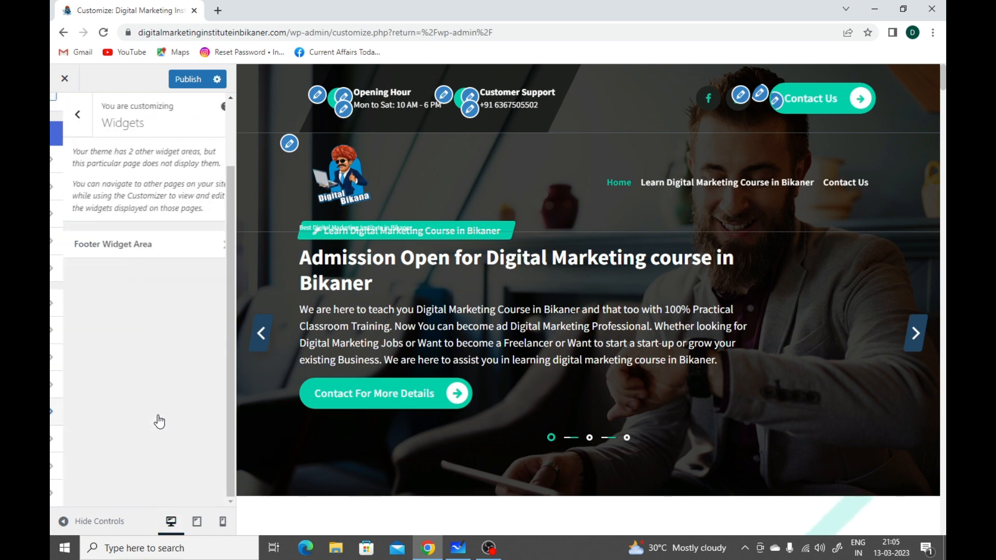
click(133, 248)
scroll(476, 334, down, 10)
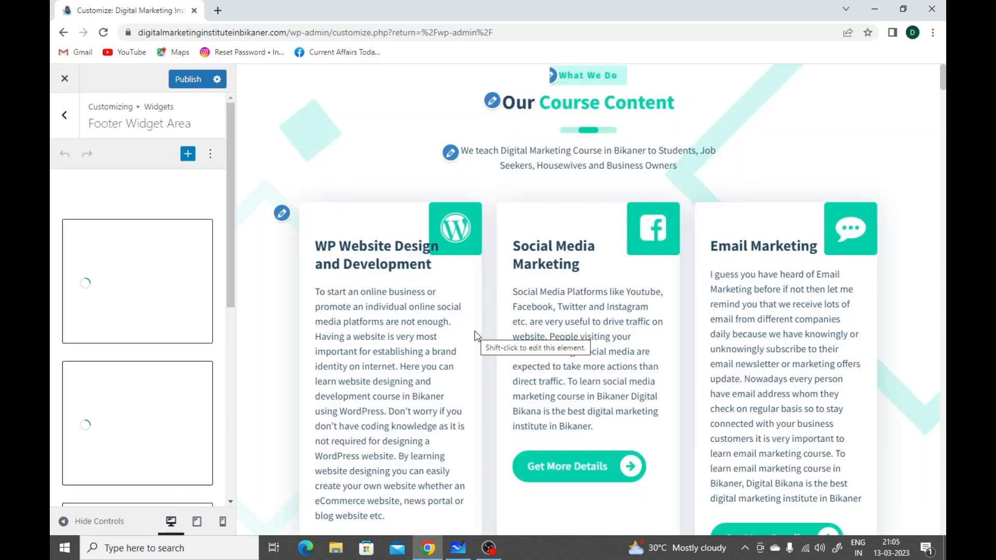
scroll(479, 340, down, 7)
scroll(478, 340, down, 15)
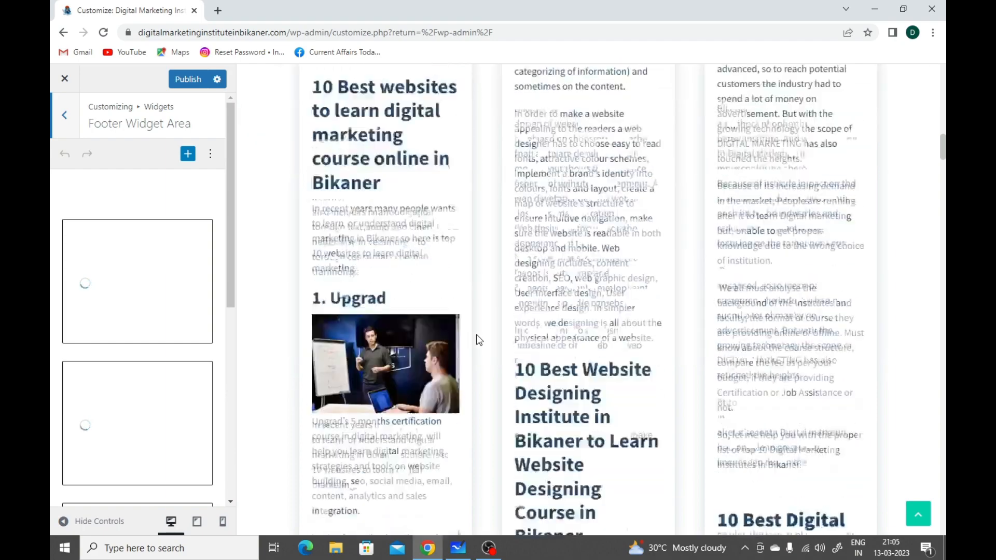
scroll(479, 340, down, 15)
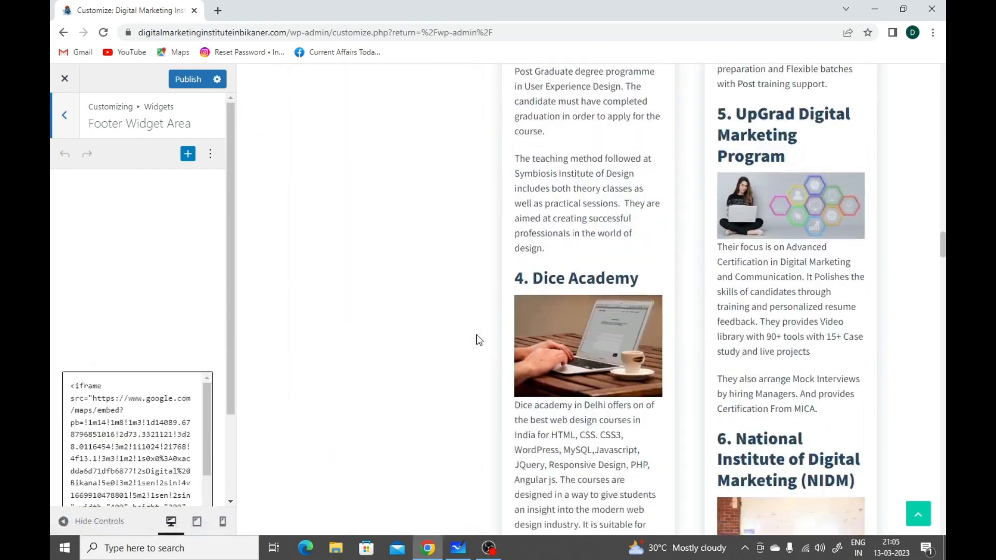
scroll(479, 340, down, 15)
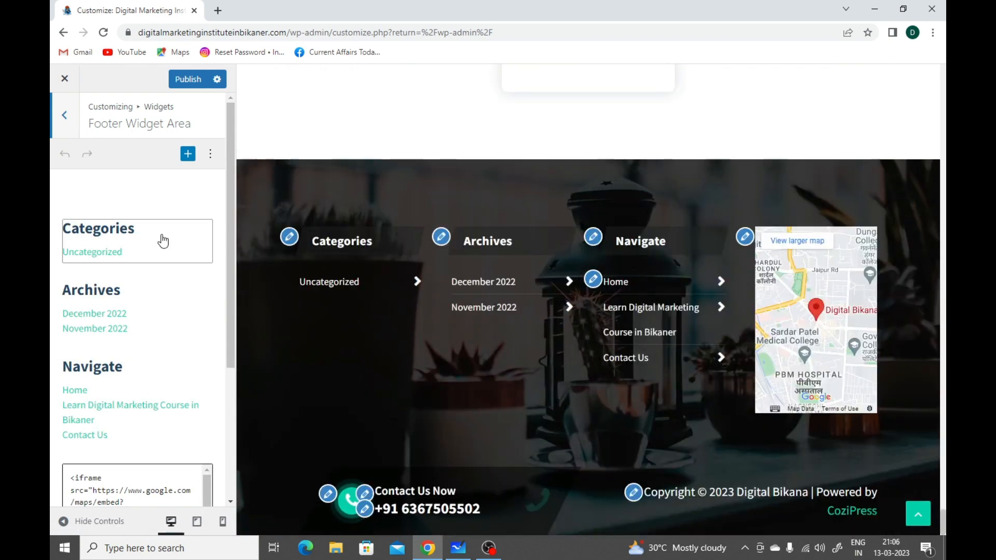
Step: Select the Categories footer widget, review its settings and block options, and dismiss the options without changing anything
click(163, 240)
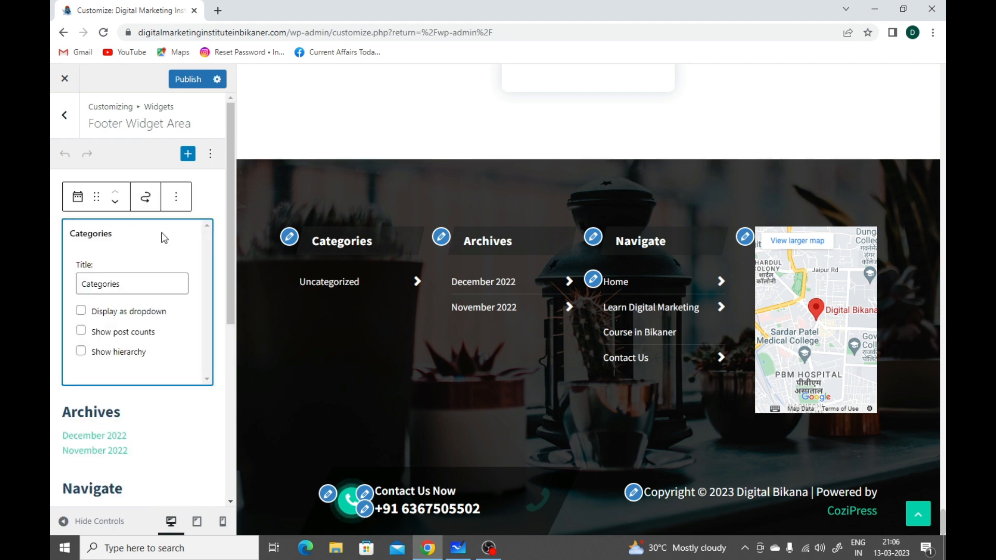
click(175, 199)
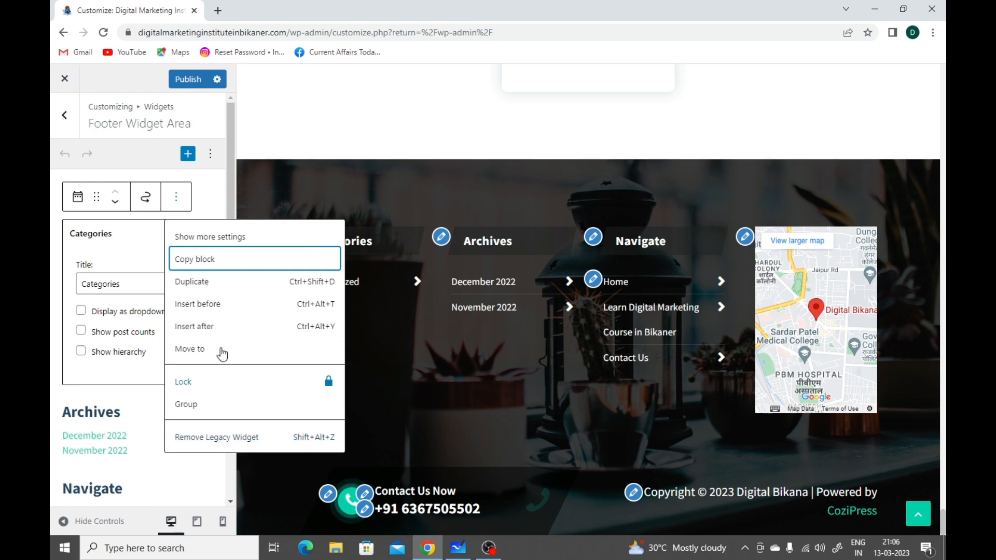
click(225, 210)
Step: Select the Archives footer widget, review its title, display settings and block options, and dismiss the options without changing anything
scroll(192, 360, down, 3)
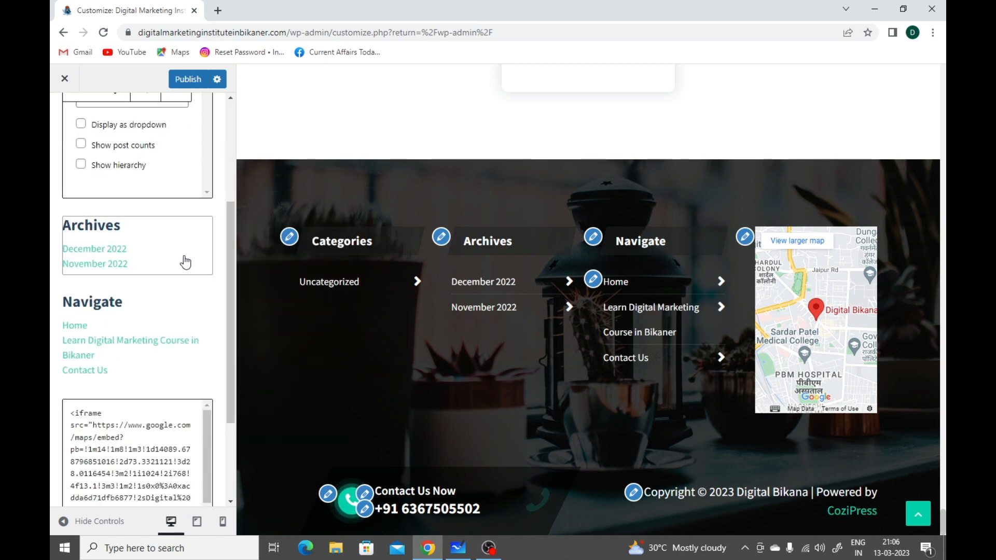
click(185, 262)
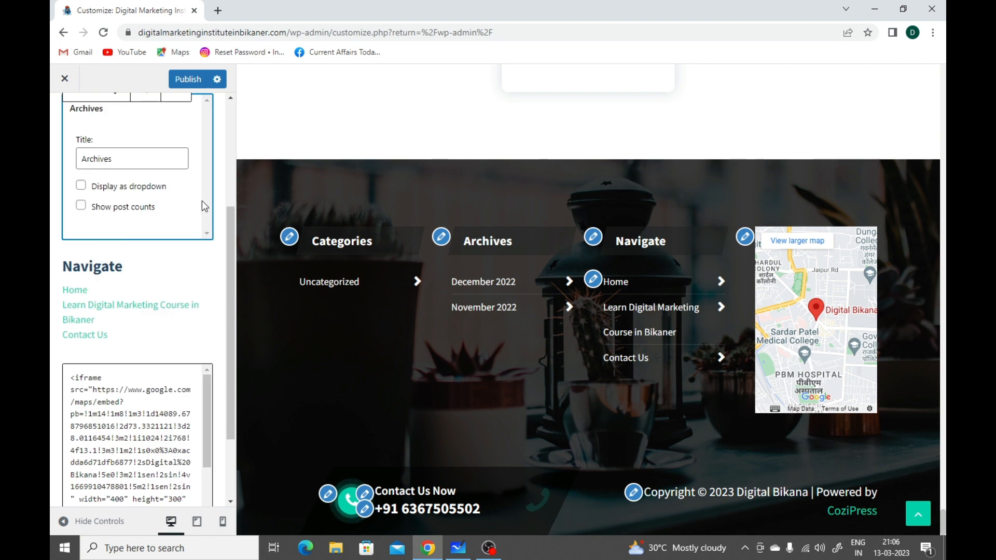
scroll(203, 207, up, 2)
click(180, 206)
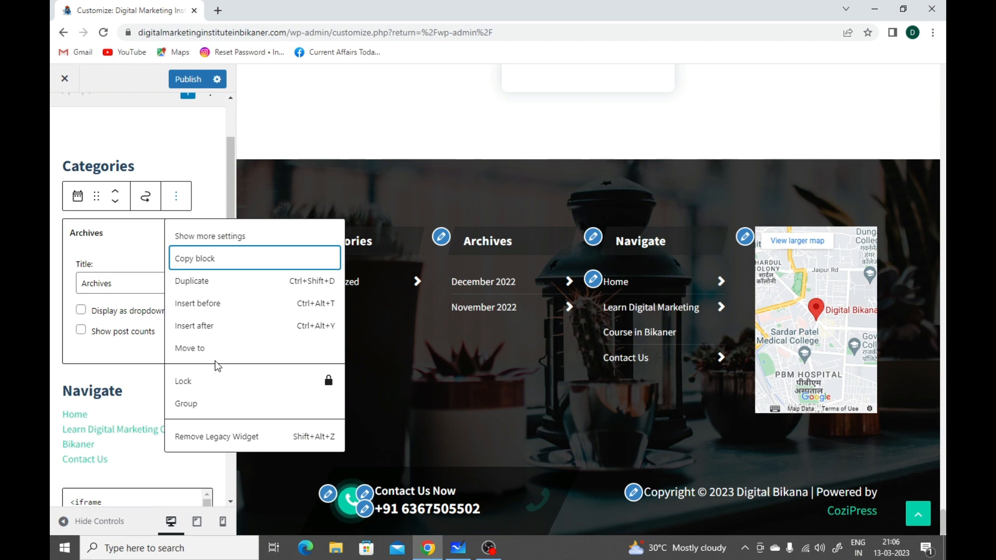
click(216, 210)
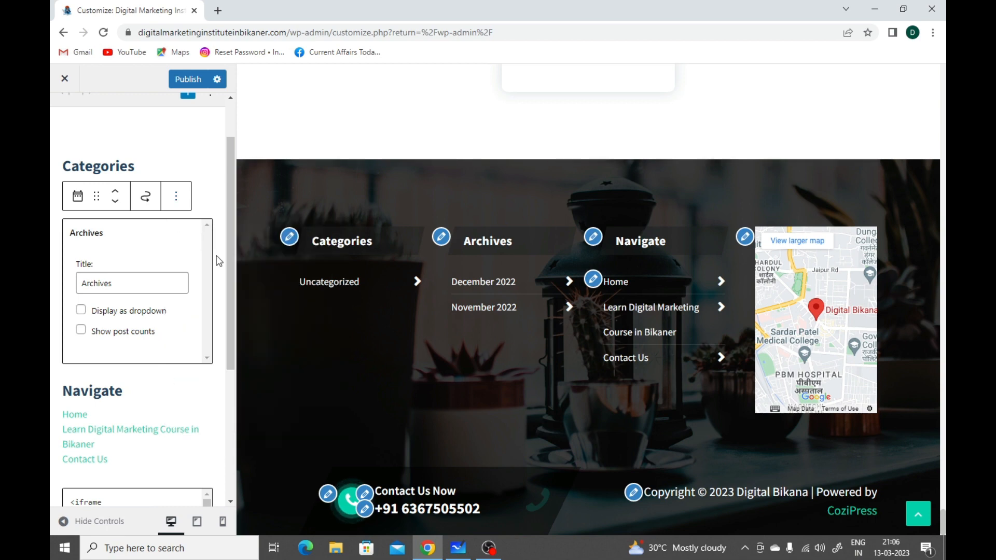
Step: Review the Navigate widget and the Google Maps iframe embed code in the Footer Widget Area
scroll(218, 259, down, 2)
scroll(218, 261, down, 2)
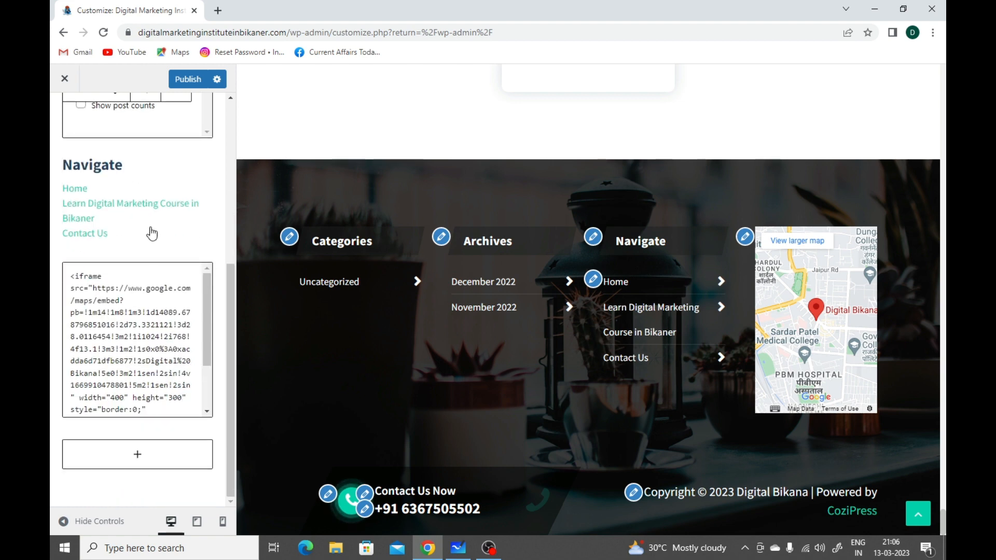
scroll(152, 280, down, 2)
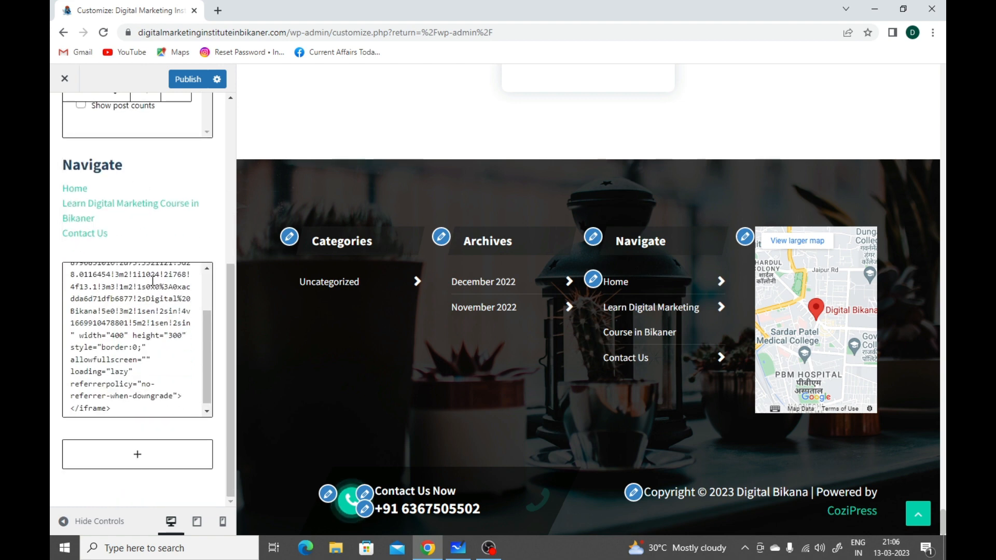
scroll(163, 324, up, 2)
scroll(163, 324, down, 2)
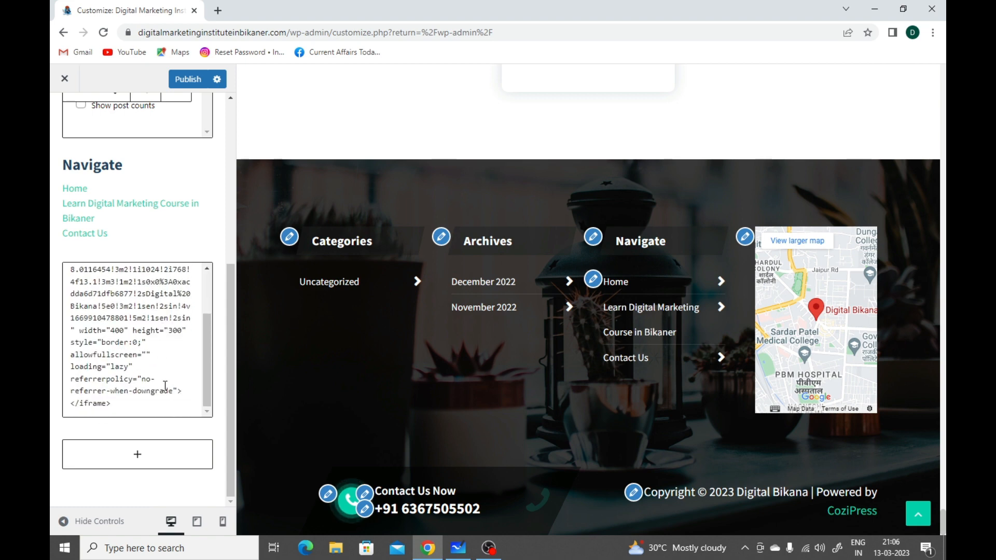
Step: Open the block inserter below the map widget and browse all available blocks
click(163, 458)
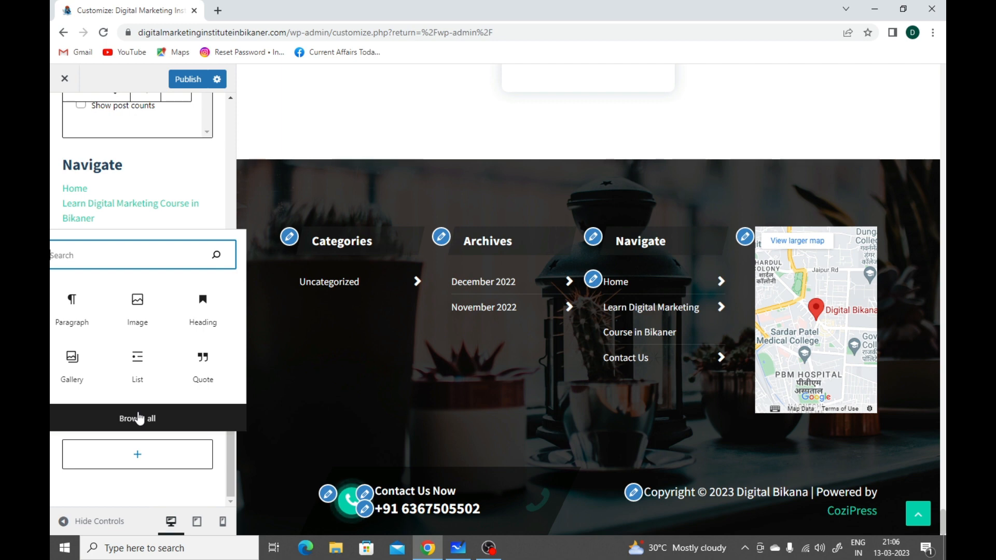
click(142, 419)
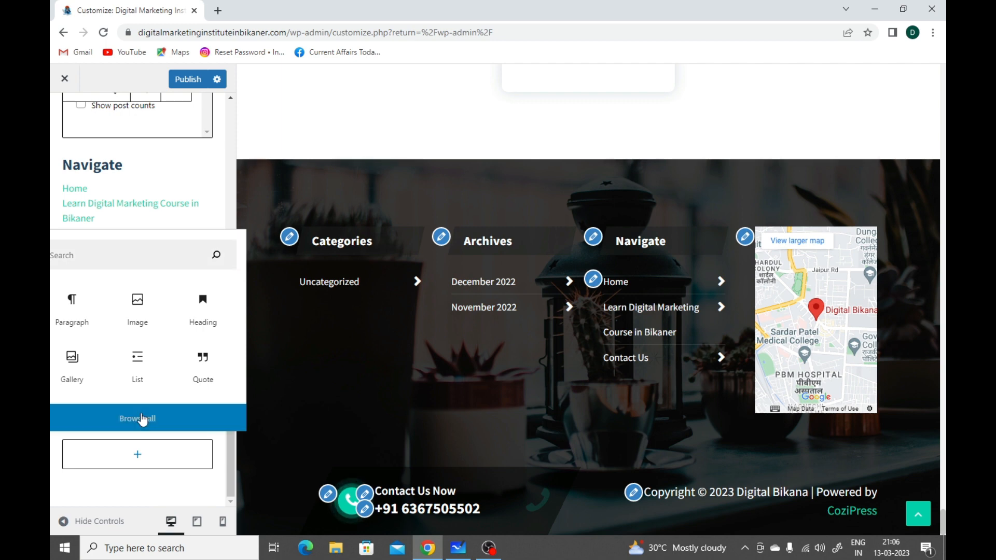
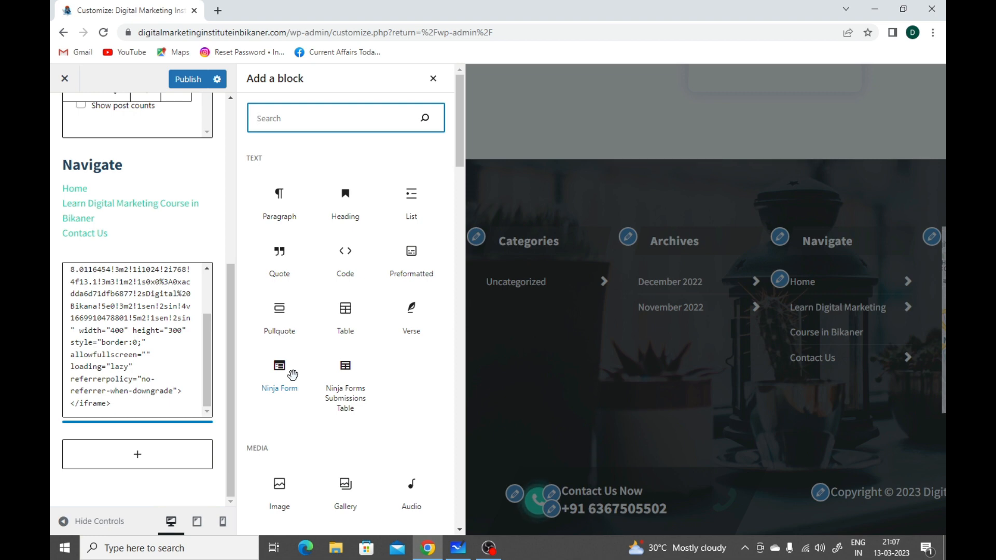
Step: Browse the Text, Media, Design, Widgets and Theme categories in the block inserter
scroll(293, 374, down, 3)
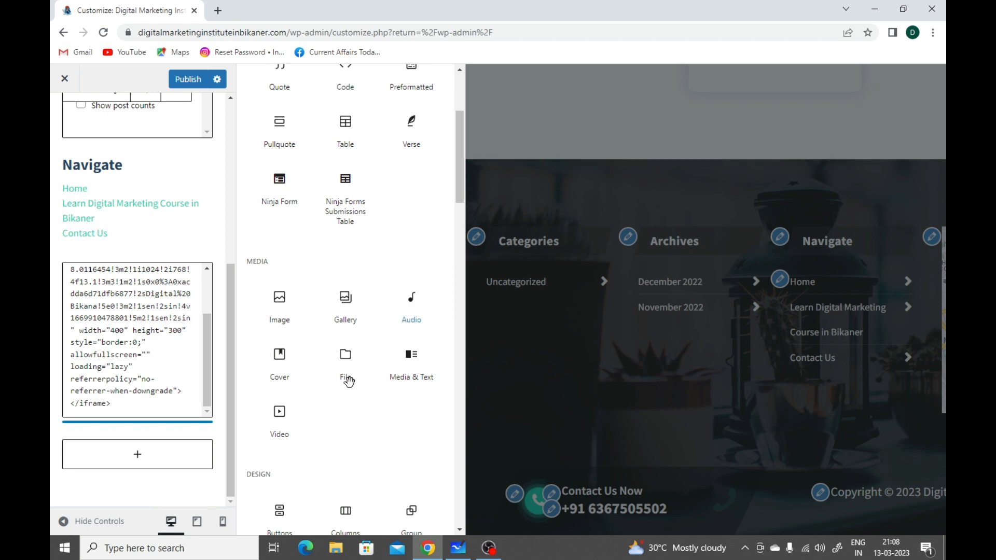
scroll(349, 389, down, 1)
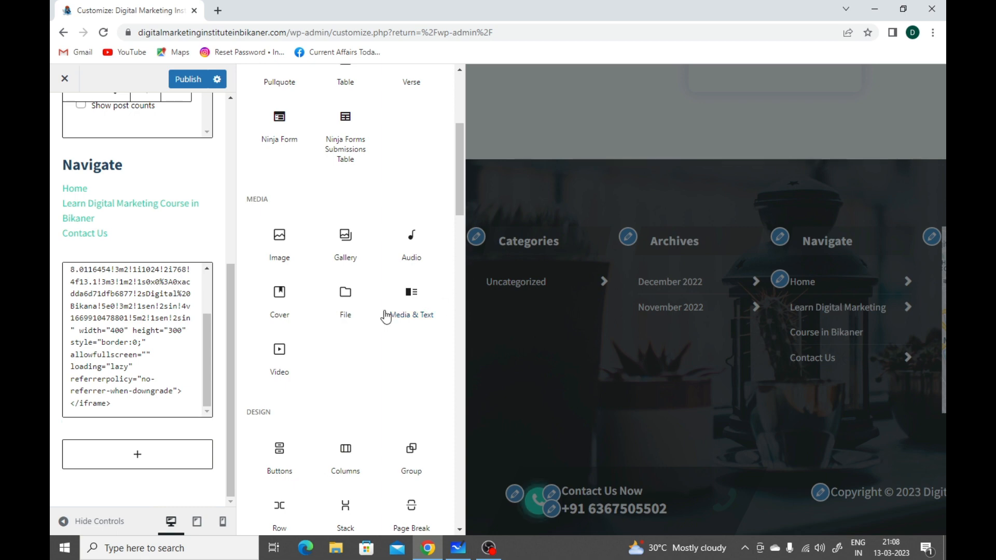
scroll(377, 336, down, 2)
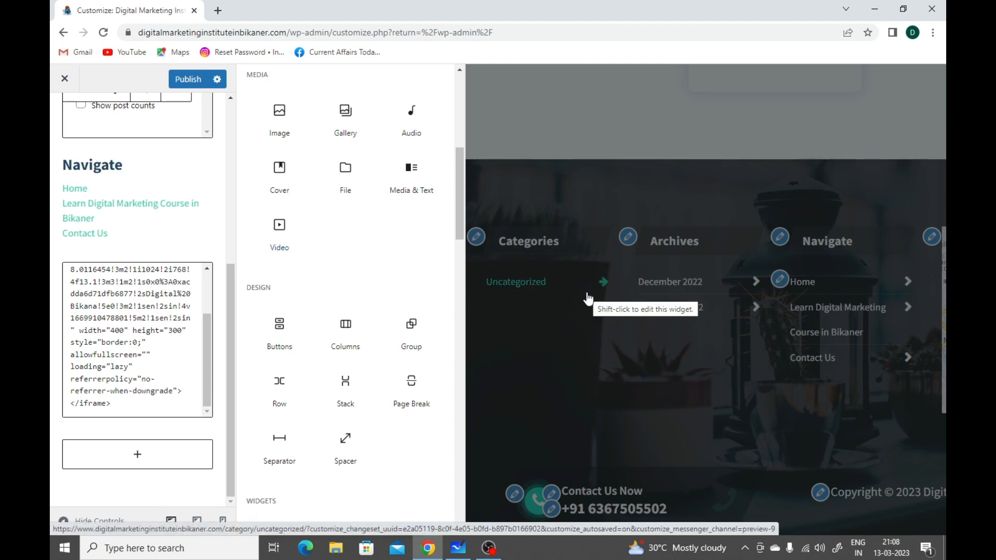
scroll(340, 311, down, 3)
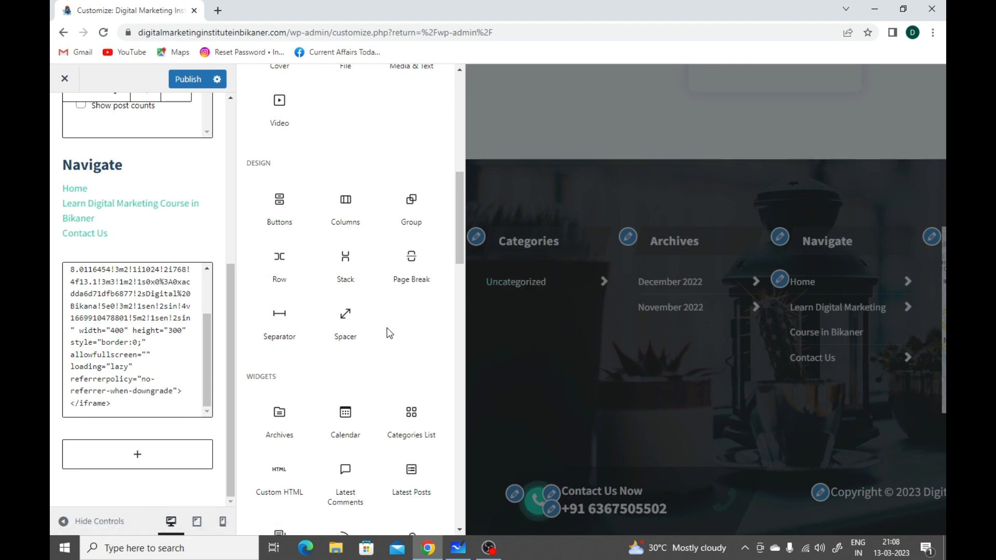
scroll(392, 334, down, 1)
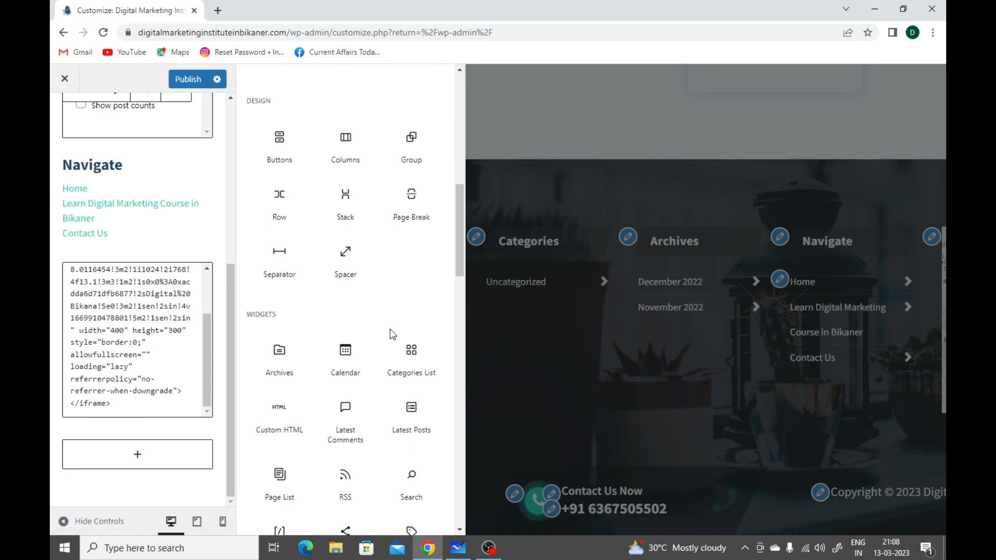
scroll(392, 334, down, 3)
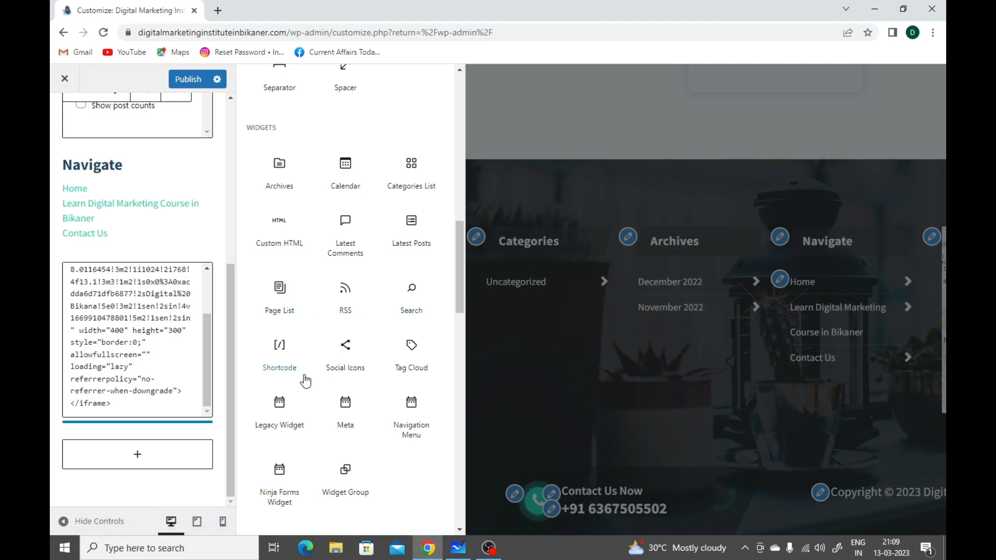
scroll(305, 381, down, 2)
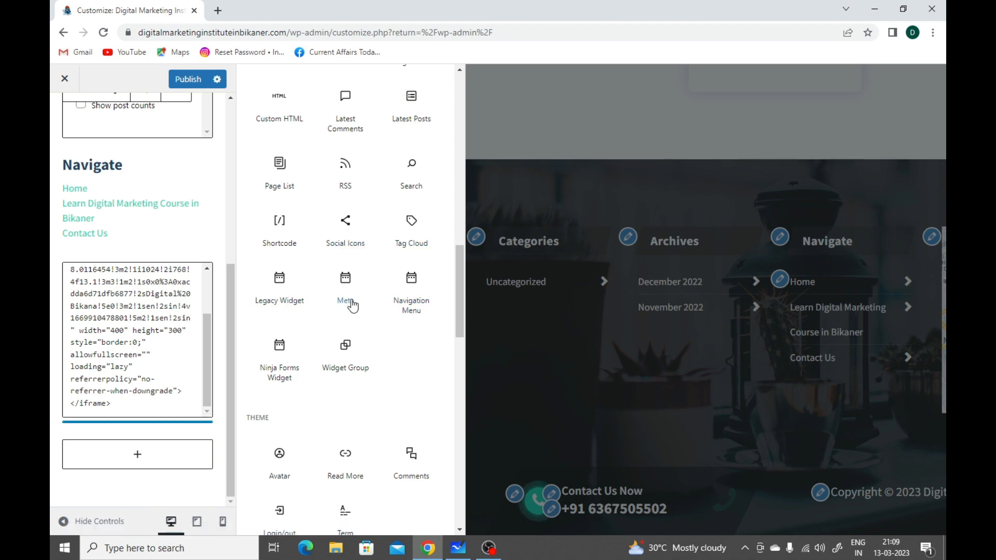
scroll(332, 401, down, 2)
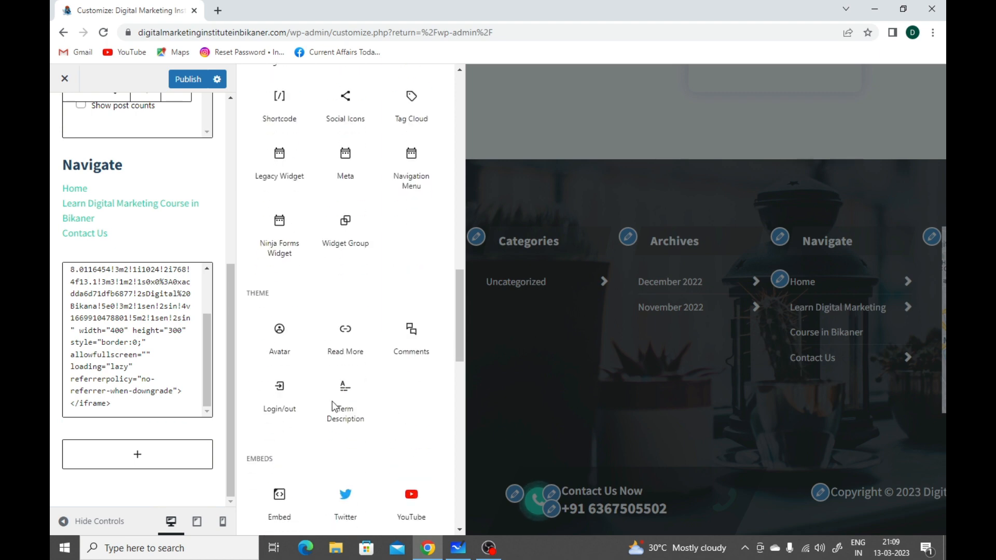
Step: Review the Embeds and Yoast blocks in the inserter, and look over the Text and Widgets blocks again
scroll(332, 400, down, 1)
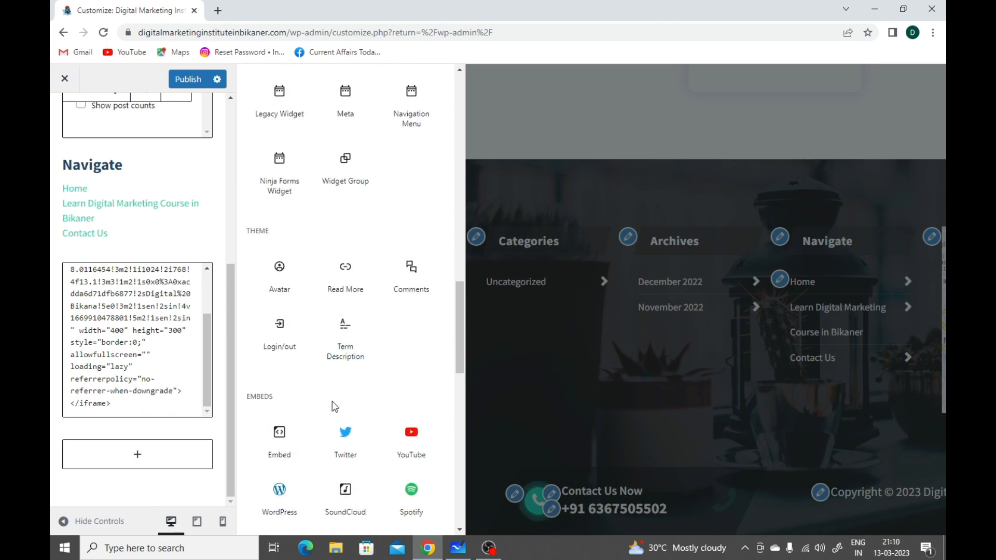
scroll(331, 401, down, 5)
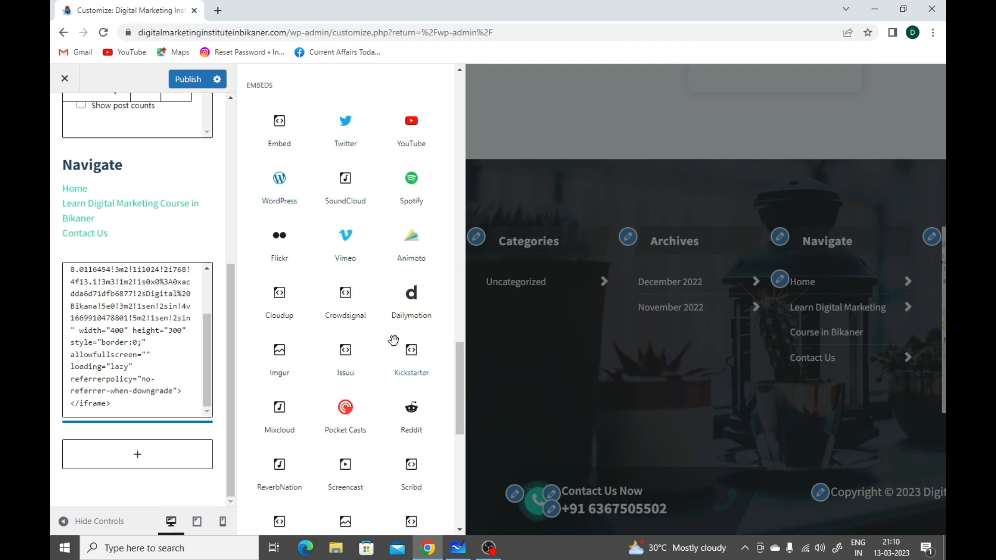
scroll(394, 339, down, 2)
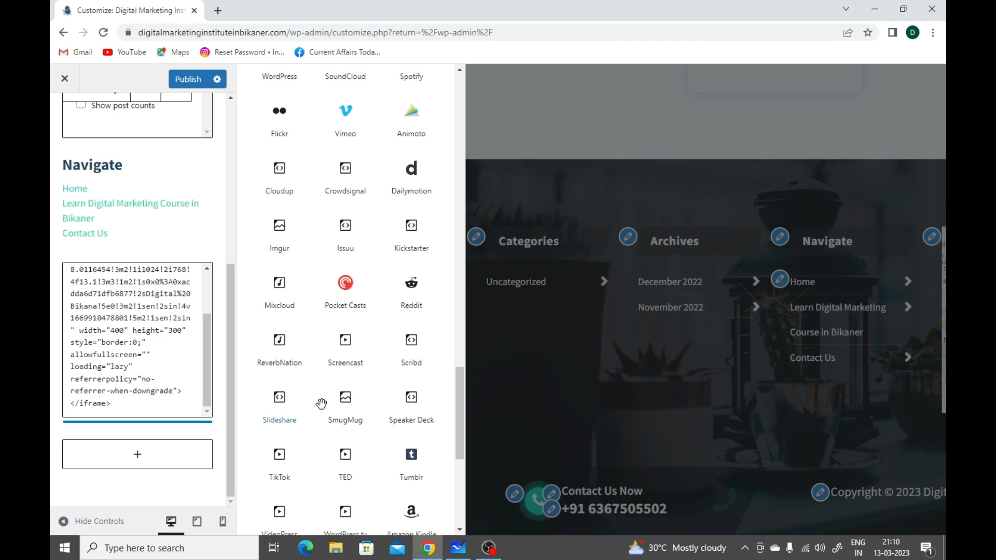
scroll(329, 400, down, 2)
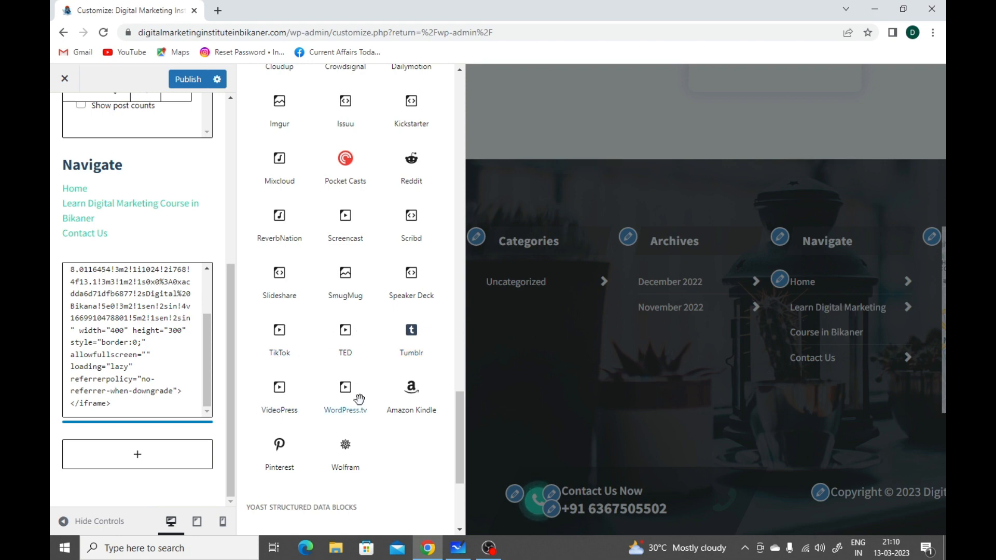
scroll(360, 399, down, 4)
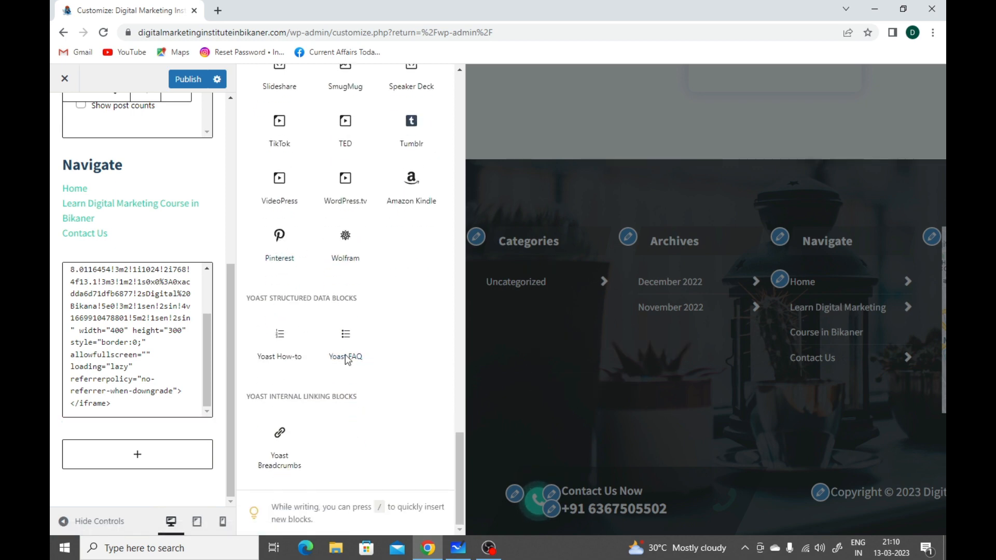
scroll(355, 371, up, 6)
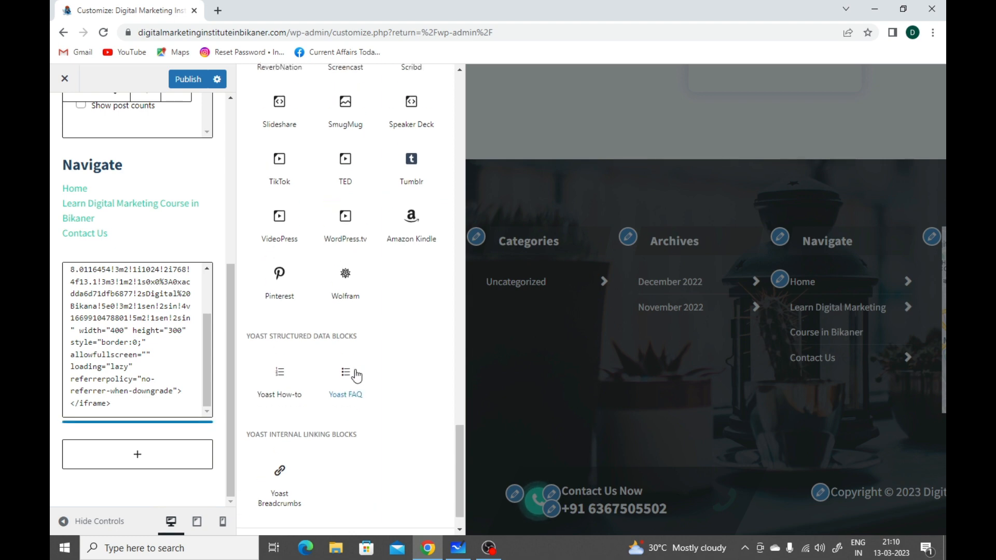
scroll(356, 376, down, 6)
scroll(357, 376, up, 20)
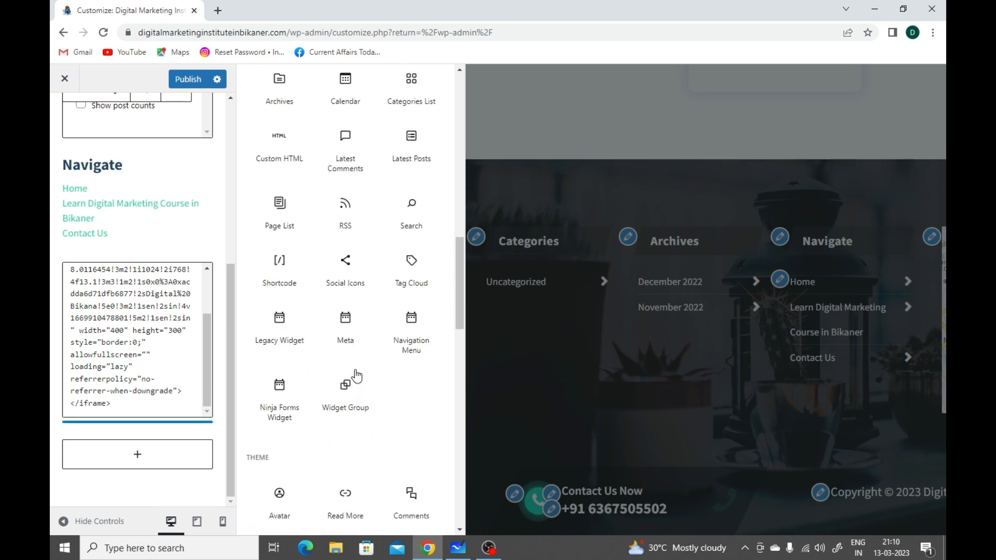
scroll(356, 373, up, 1)
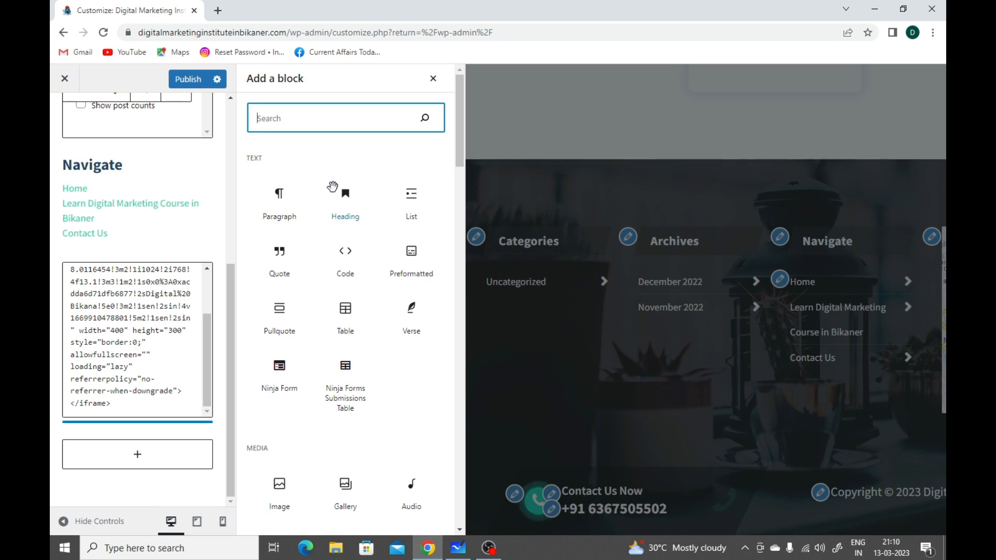
scroll(332, 186, down, 5)
scroll(332, 187, down, 6)
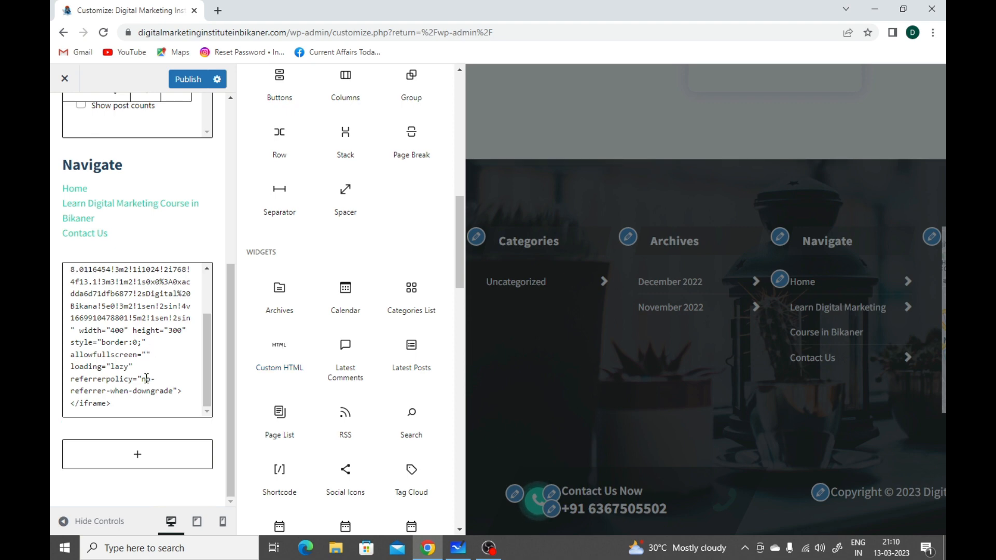
Step: Examine the Google Maps iframe code in the footer's Custom HTML widget, highlighting all of it and clearing the selection without editing
scroll(178, 386, up, 3)
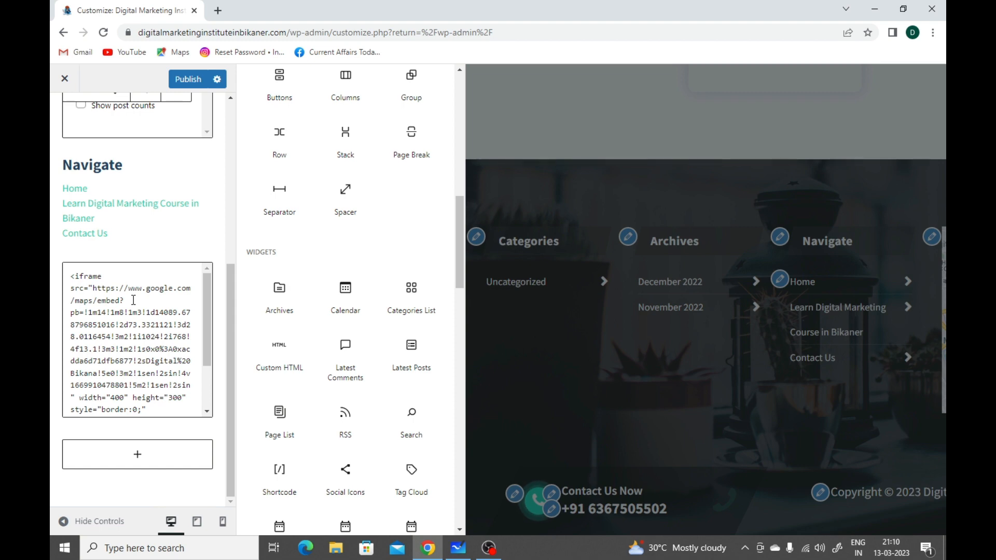
click(190, 401)
key(ctrl+a)
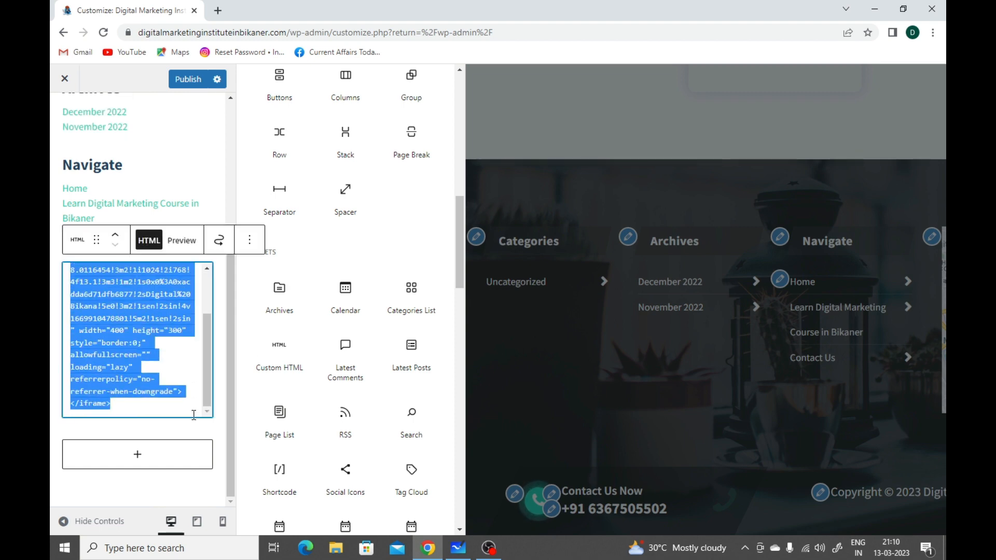
click(152, 318)
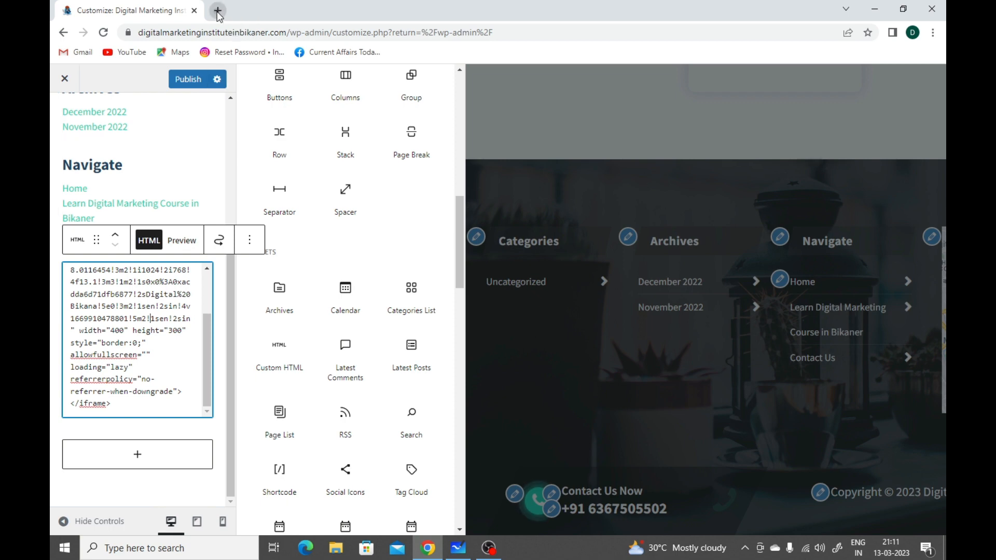
Step: Open Google in a new browser tab and search for "digital bikana"
key(ctrl+t)
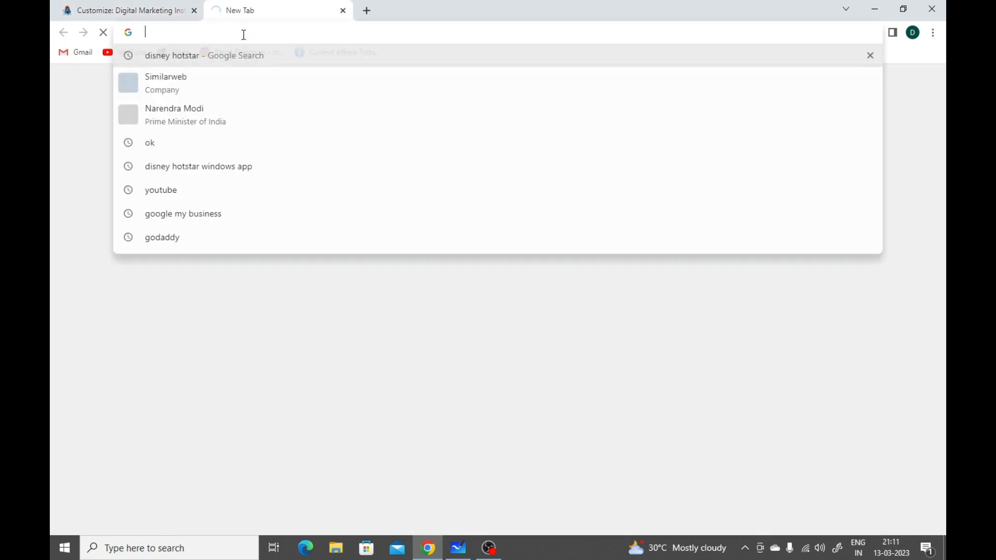
text(goo)
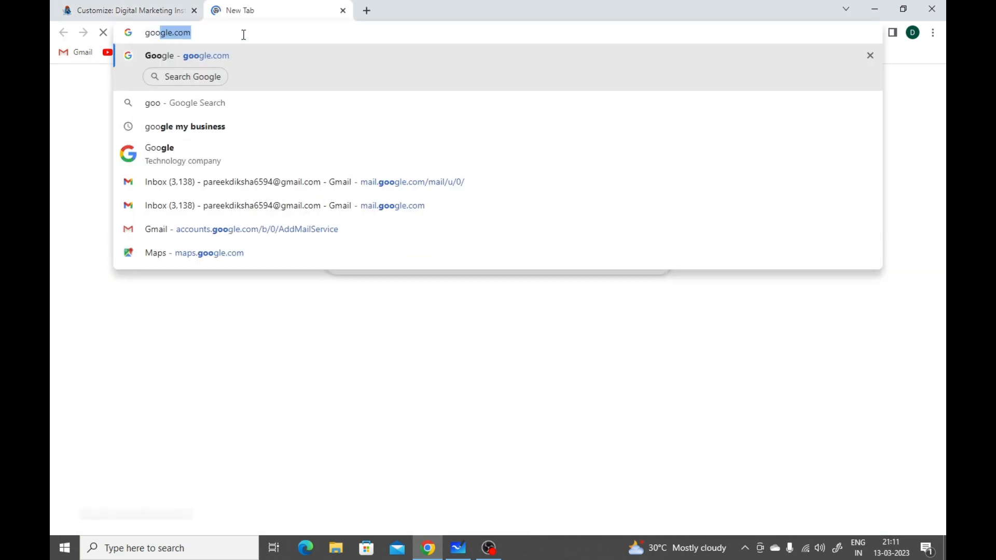
key(Return)
text(digit)
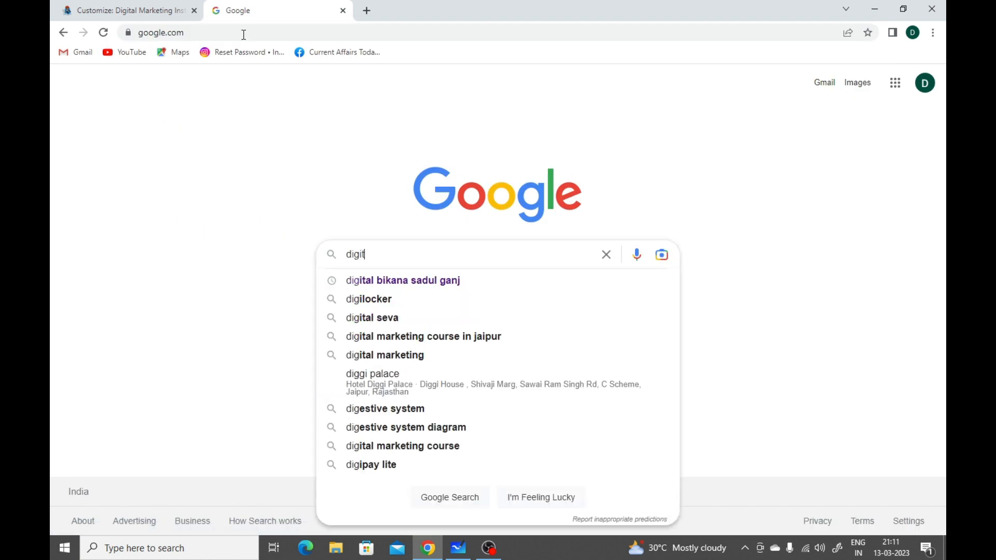
text(al bikana)
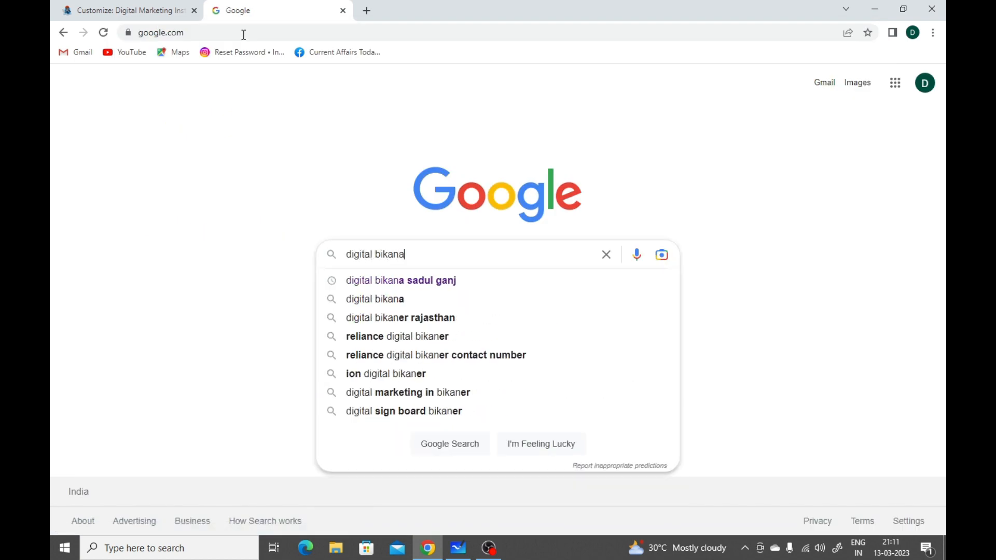
key(Return)
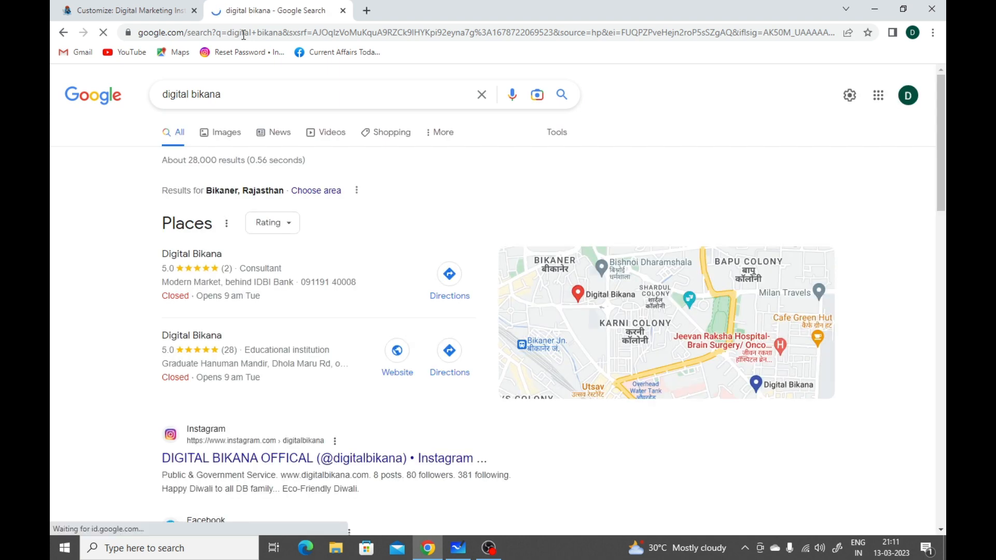
Step: Open the Digital Bikana educational institution's Google Maps listing and set its shareable embedded map to the Small size
click(214, 340)
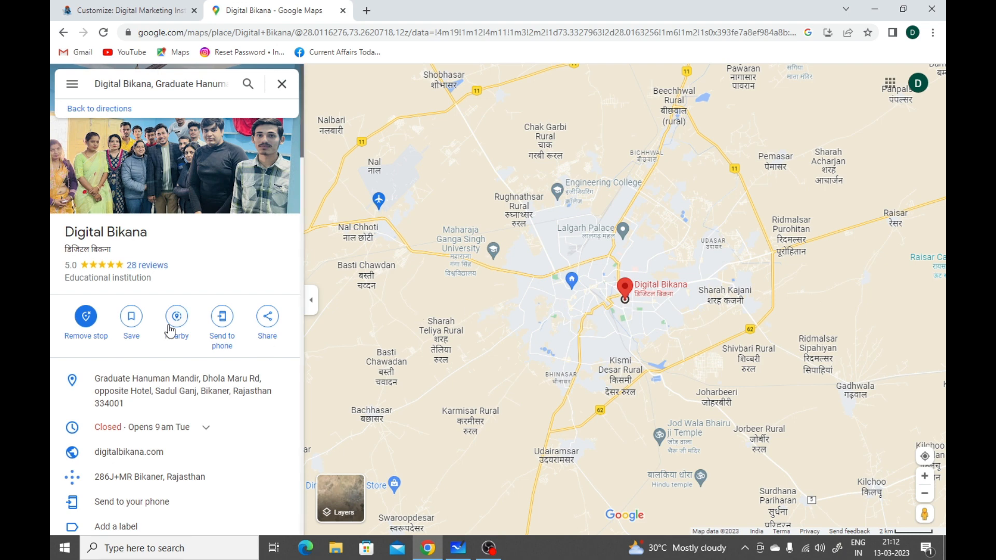
click(267, 322)
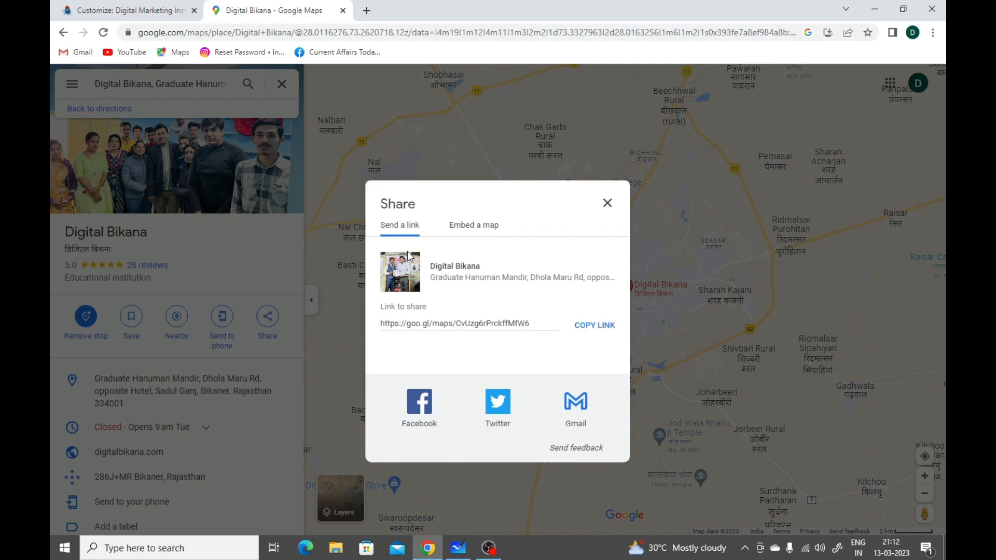
click(480, 230)
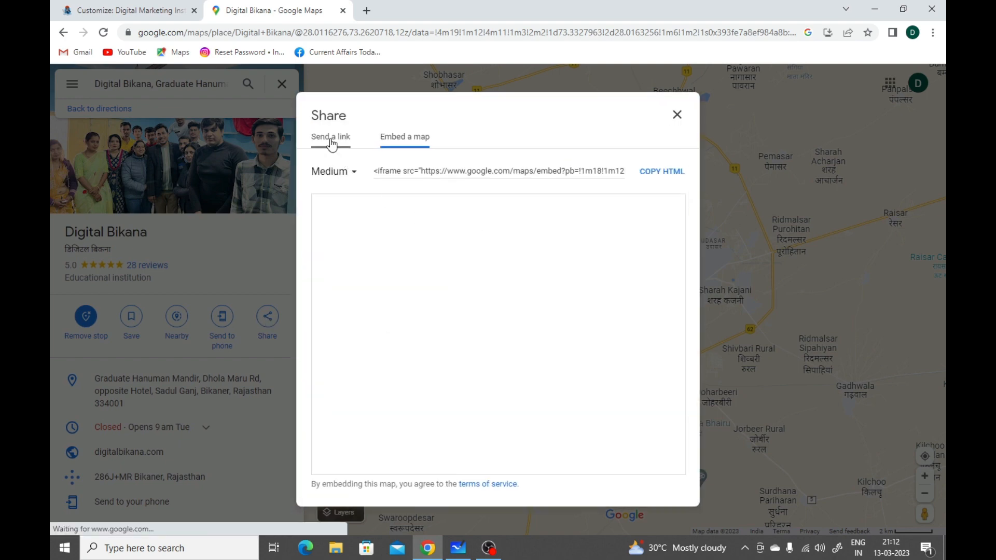
click(399, 226)
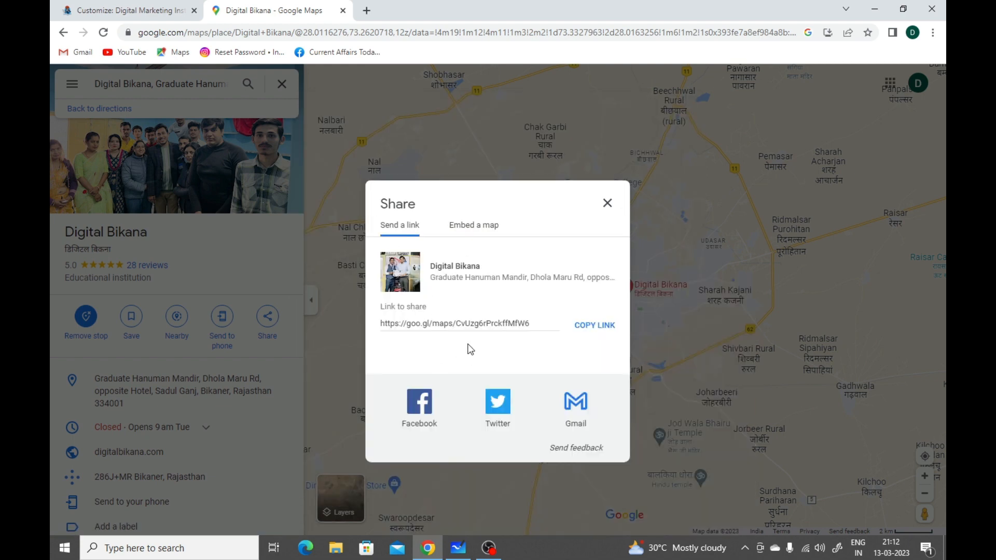
click(454, 228)
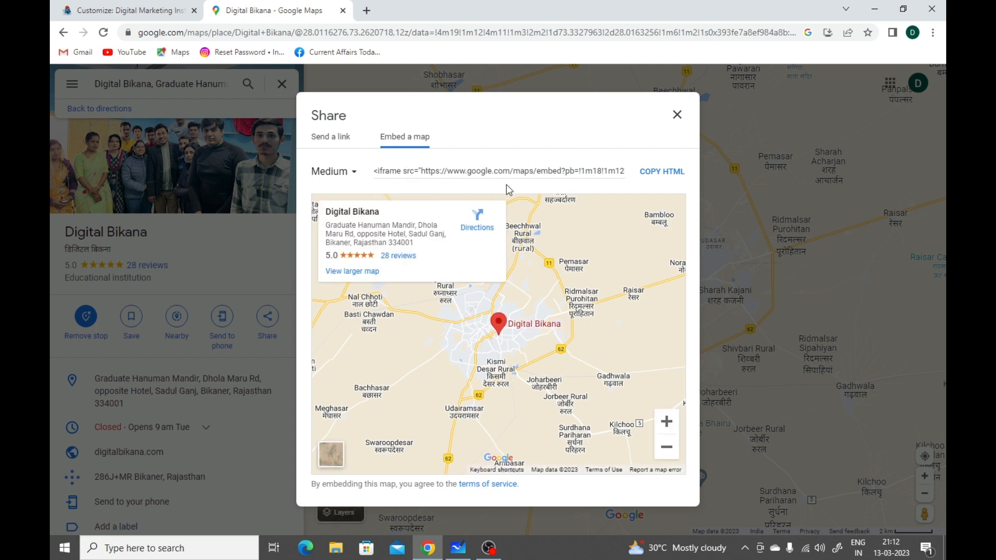
click(341, 174)
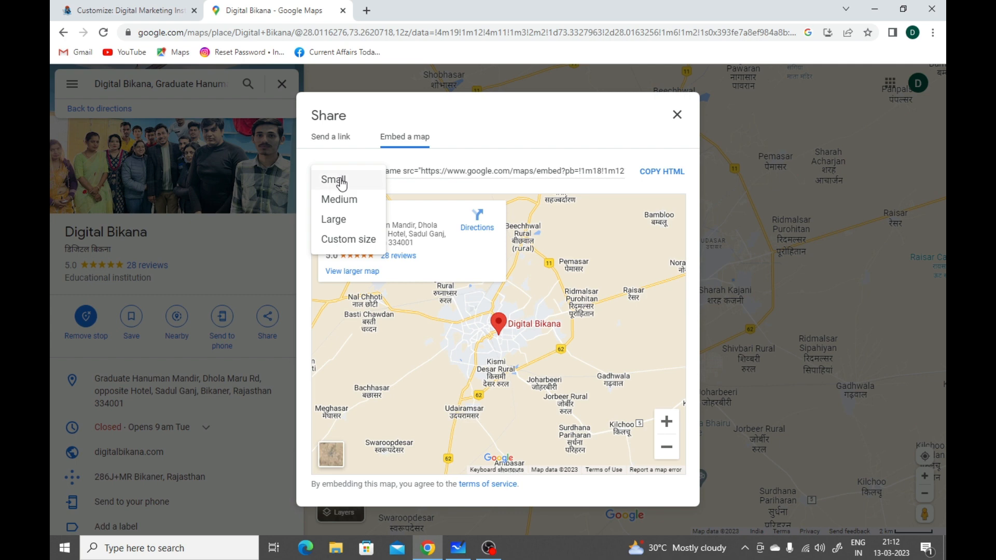
click(341, 180)
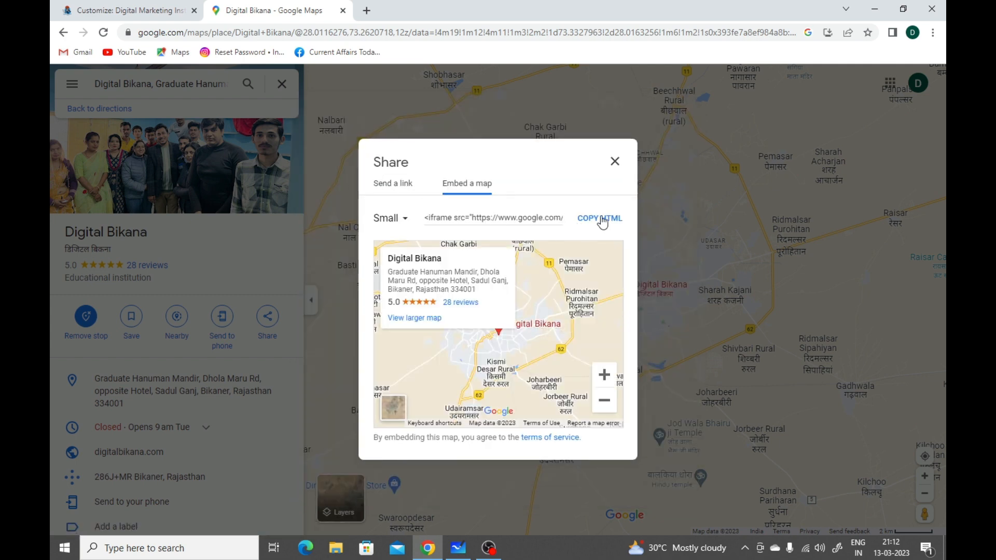
Step: Switch back to the WordPress customizer and leave the Footer Widget Area for the main list of customizer sections
click(128, 9)
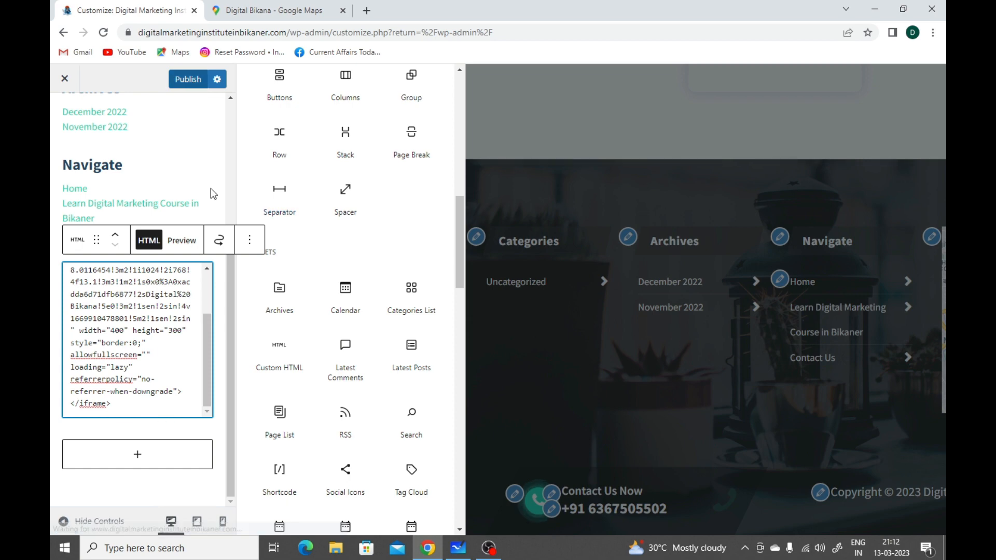
scroll(212, 193, up, 4)
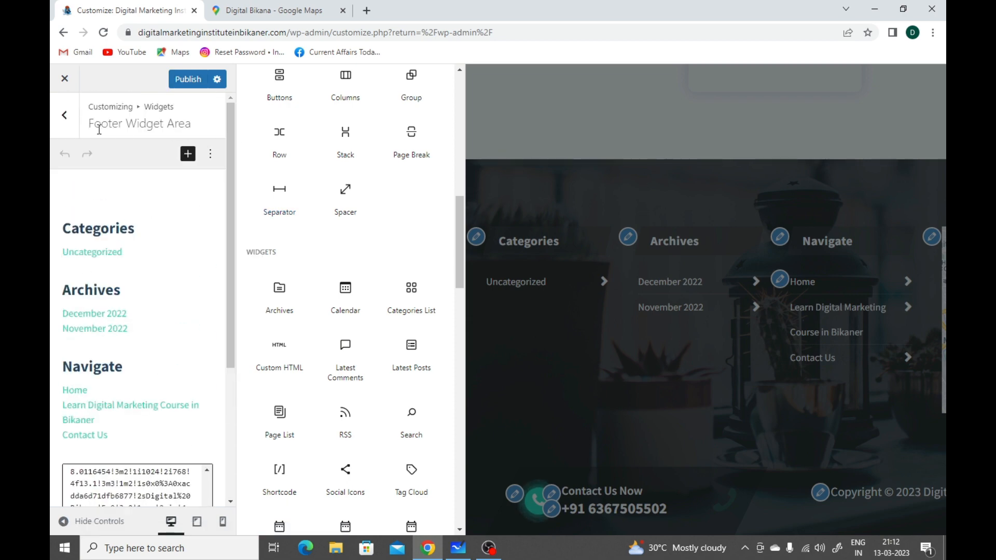
click(72, 122)
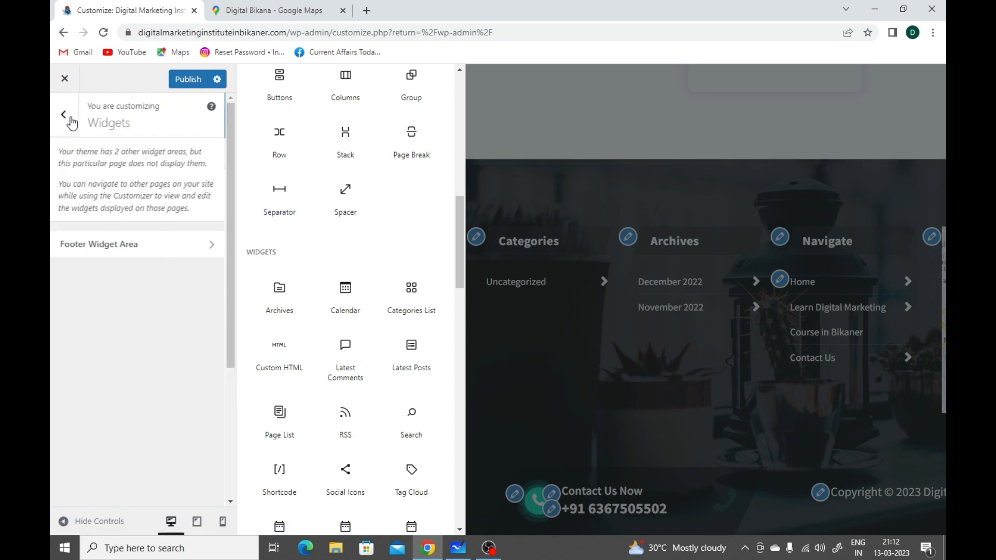
click(71, 119)
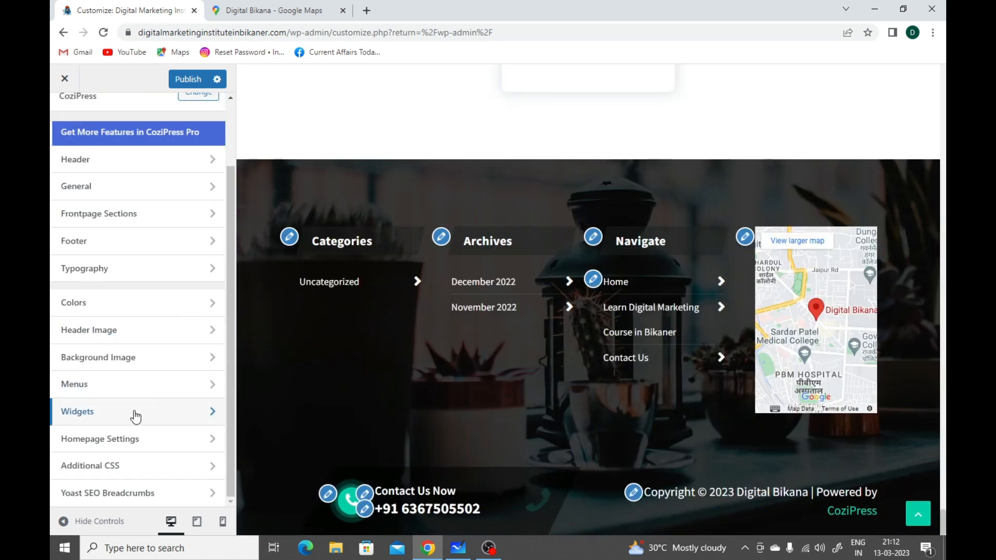
Step: Review the Homepage Settings for the static page, homepage and posts page choices, and return to the main customizer list
click(140, 448)
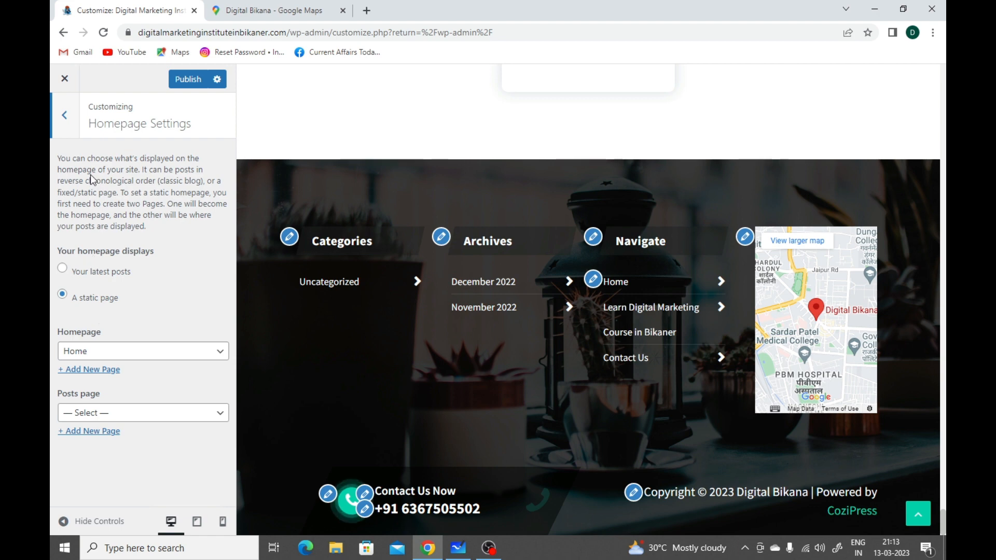
click(64, 125)
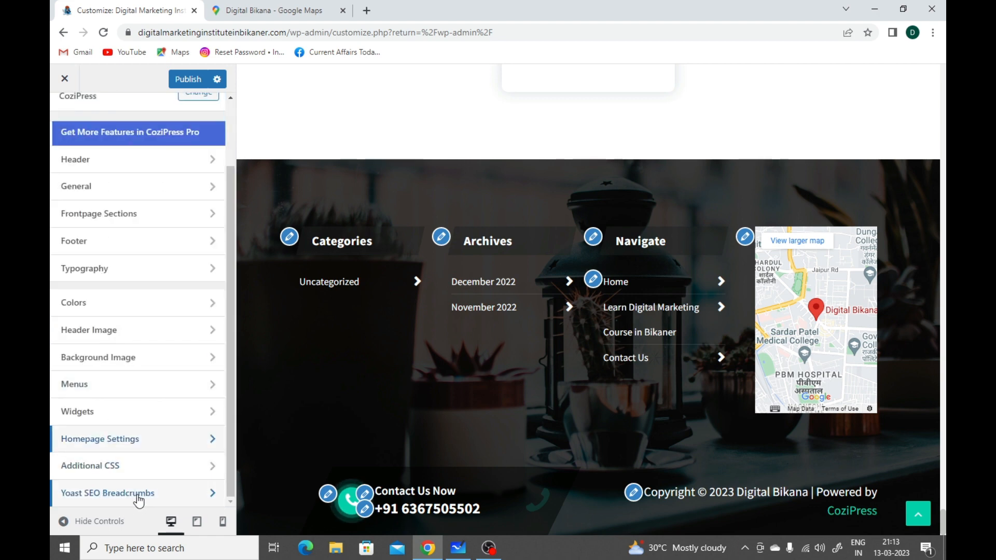
scroll(184, 451, up, 2)
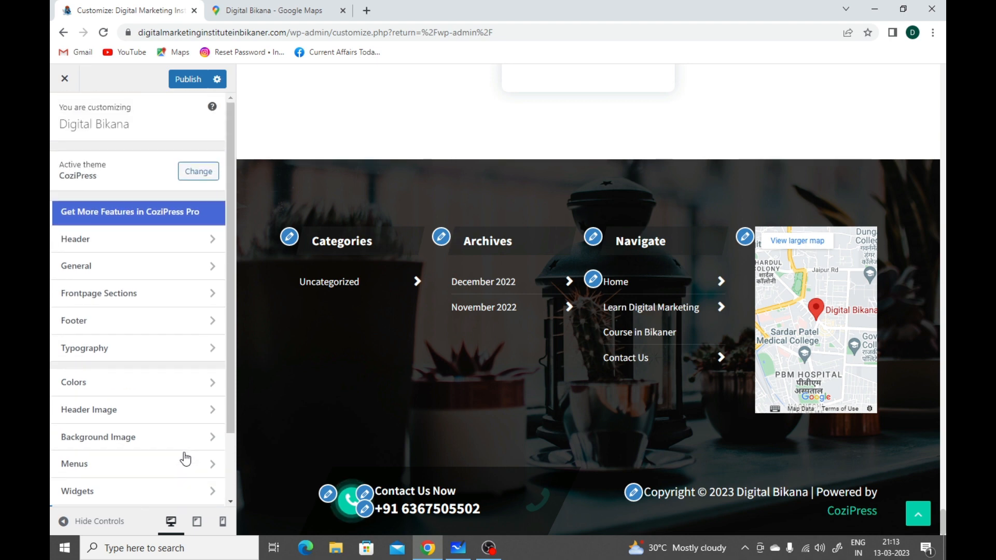